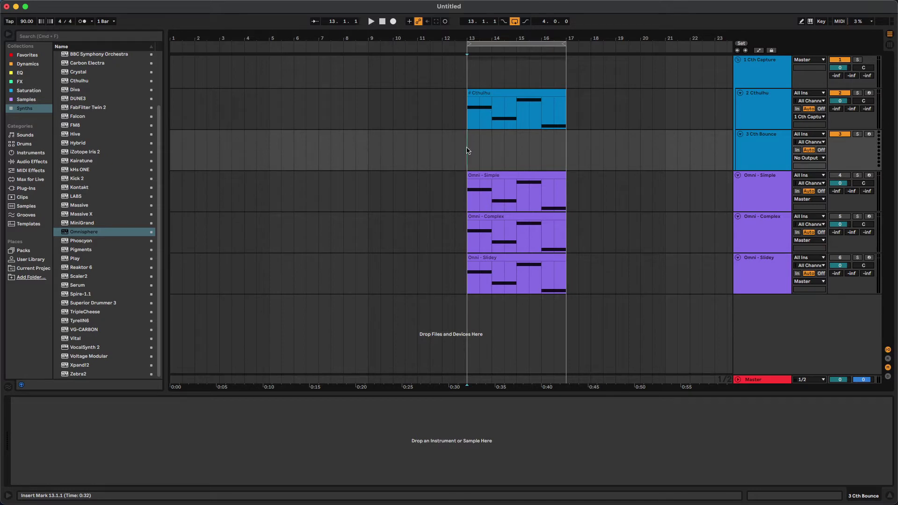
Open the MIDI clip on the Cthulhu track to examine its notes
left_click(566, 150, "shift")
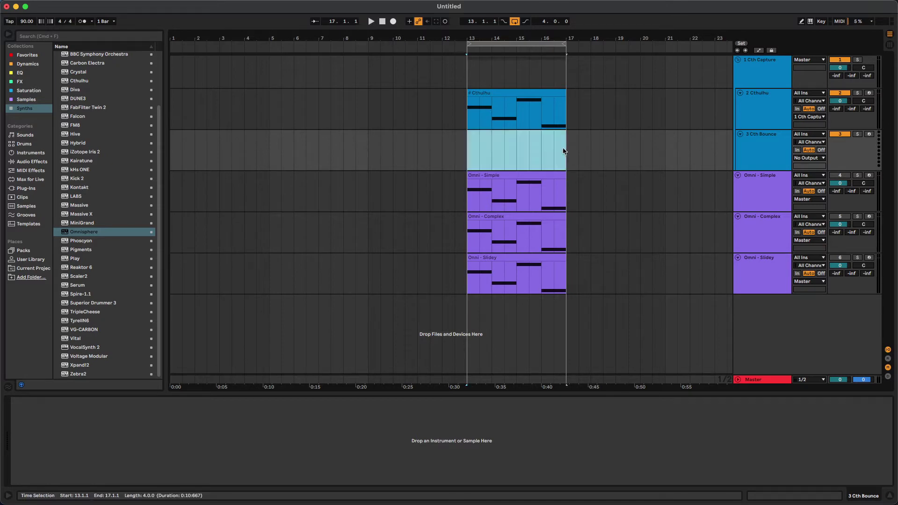
left_click(529, 114)
left_click(468, 105)
left_click(757, 102)
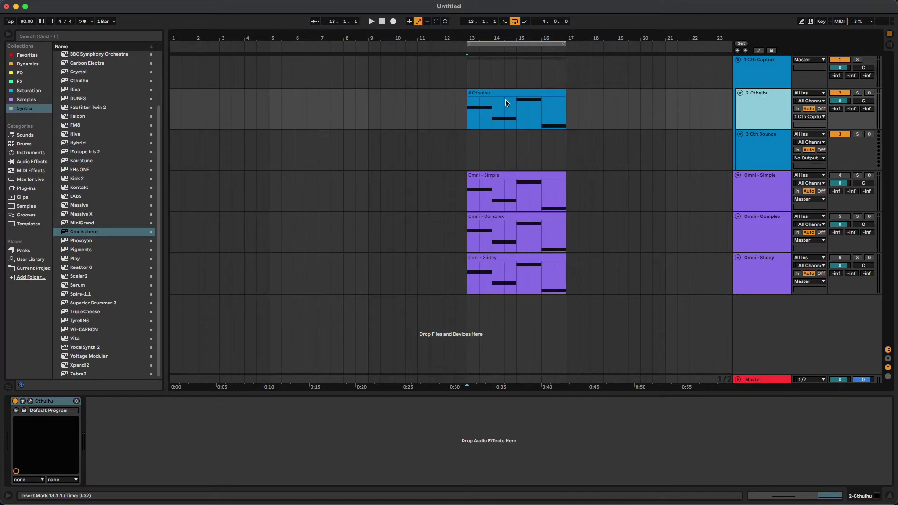
left_click(534, 93)
left_click(522, 144)
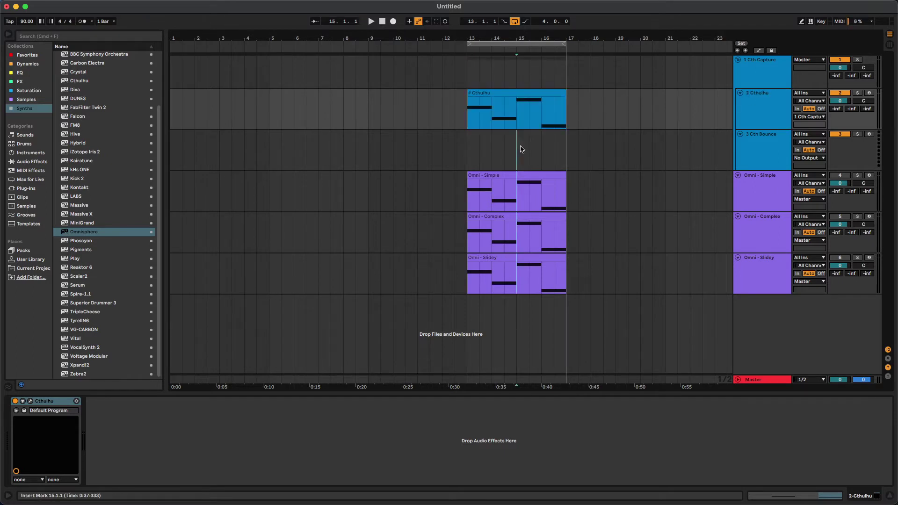
double_click(528, 96)
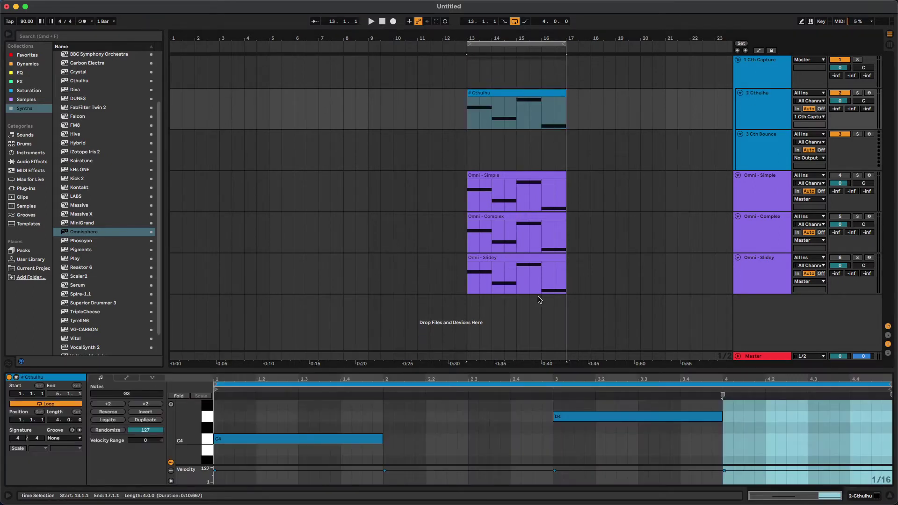
Open the Cthulhu plug-in on the Cthulhu track to view its arpeggiator and chord settings, and close its window
left_click(775, 101)
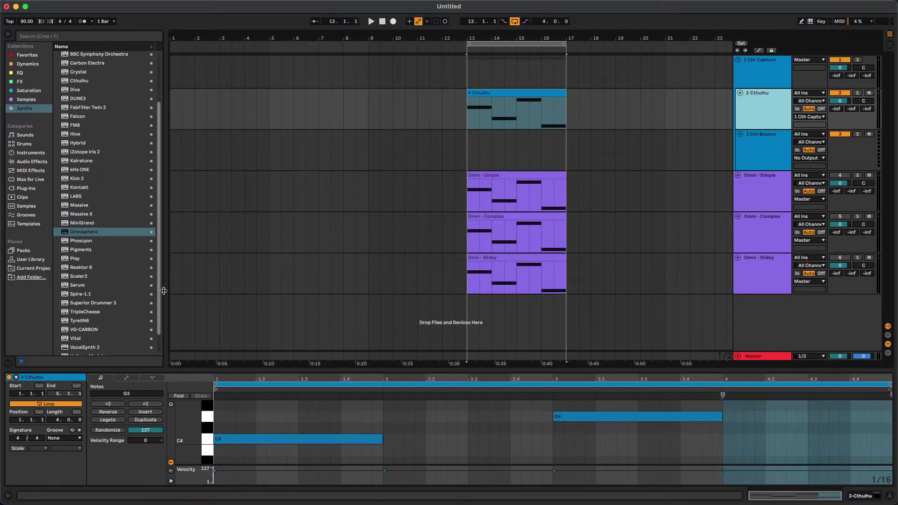
double_click(770, 103)
left_click(30, 400)
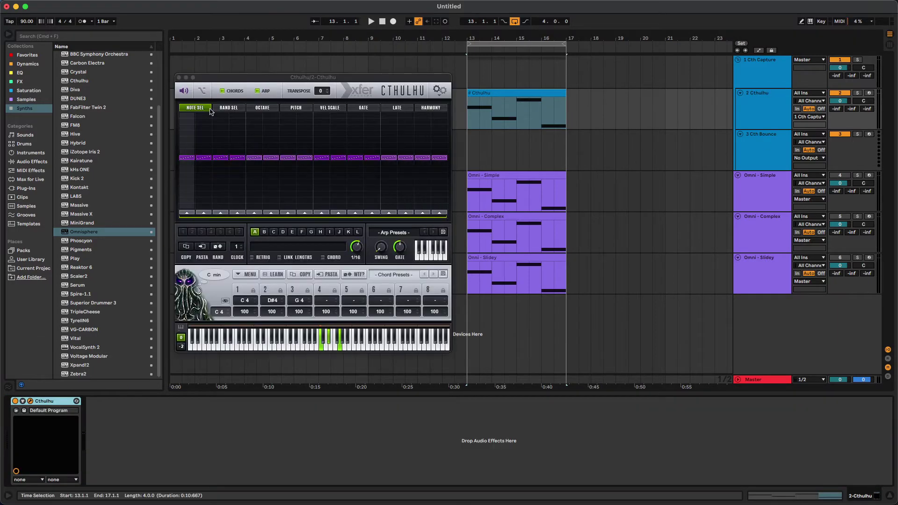
left_click(179, 78)
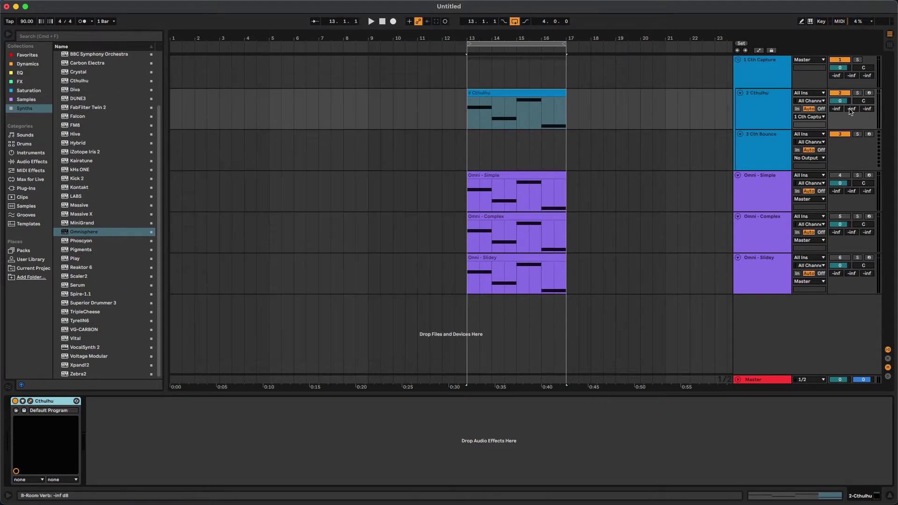
Play the Cthulhu track soloed from bar 13, stop playback and turn its solo off
left_click(761, 385)
left_click(858, 95)
key("space")
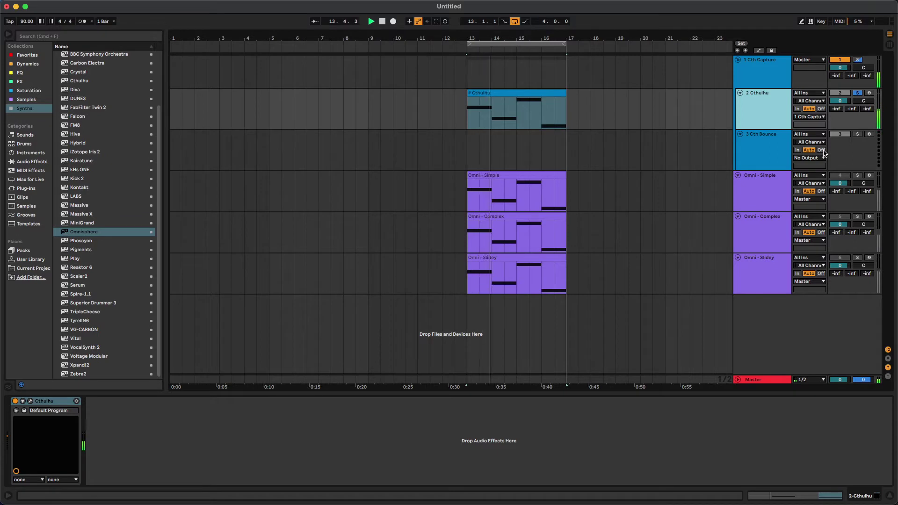
key("space")
left_click(858, 94)
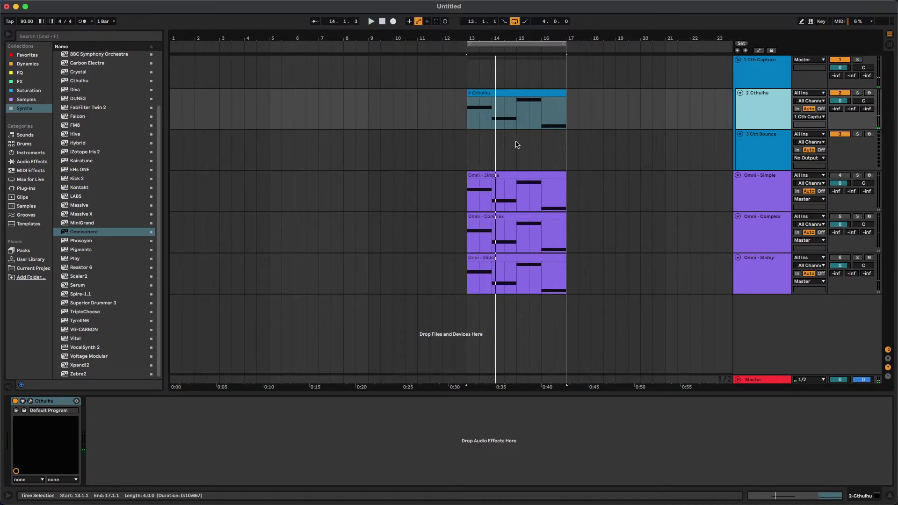
Set the Cth Bounce track's MIDI input to 2-Cthulhu with Cthulhu as the input channel, and arm it for recording
left_click_drag(467, 145, 566, 146)
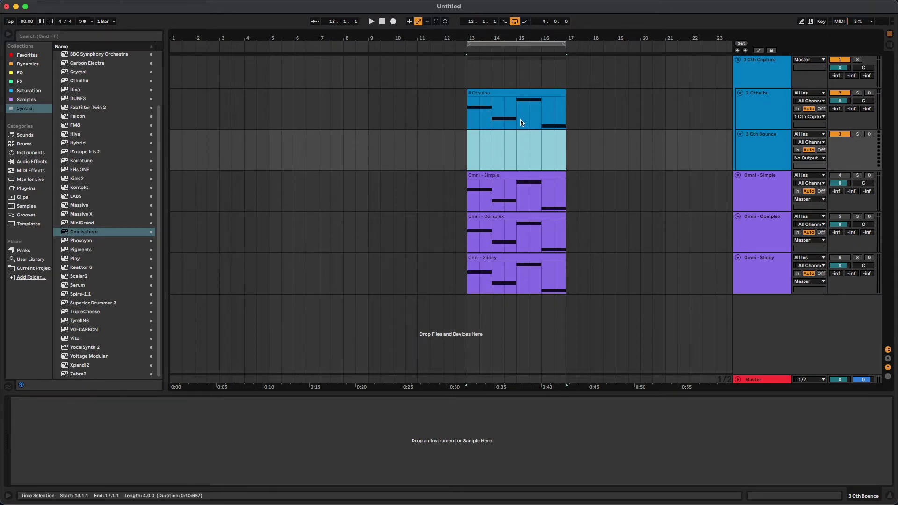
left_click(758, 123)
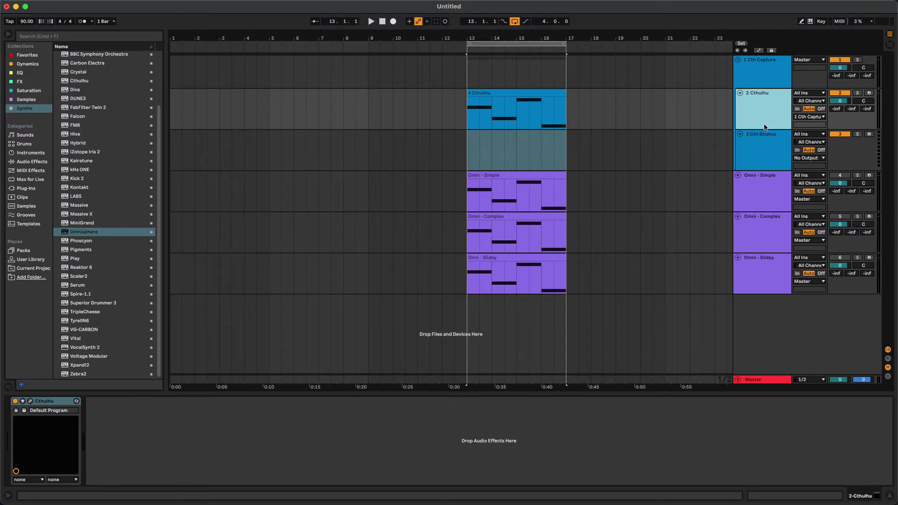
left_click(747, 147)
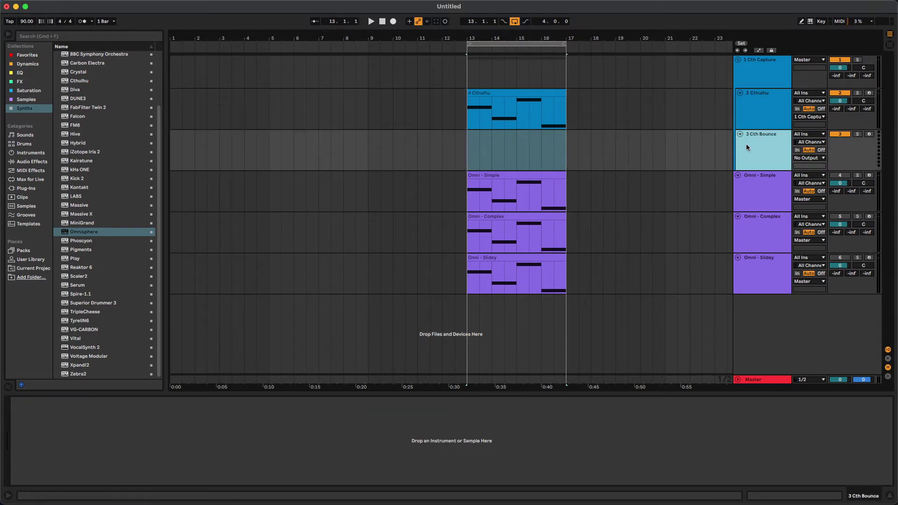
left_click(794, 137)
left_click(808, 164)
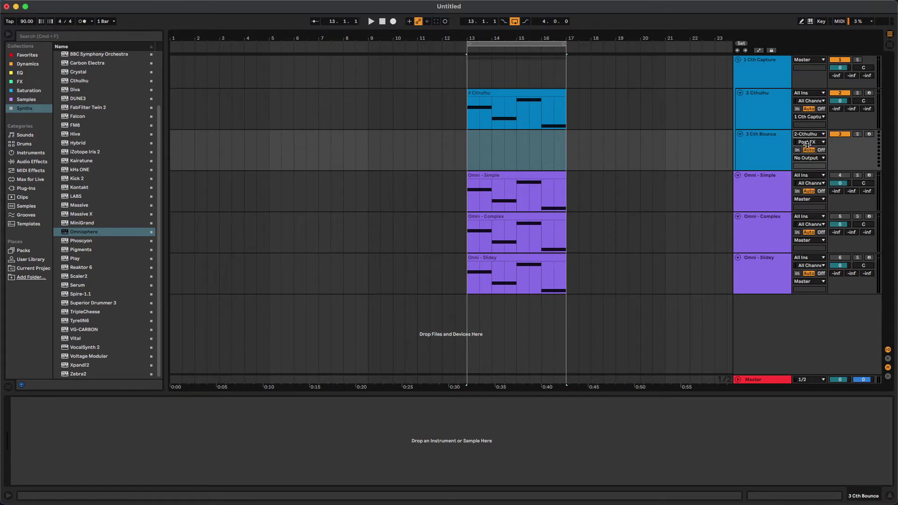
left_click(807, 142)
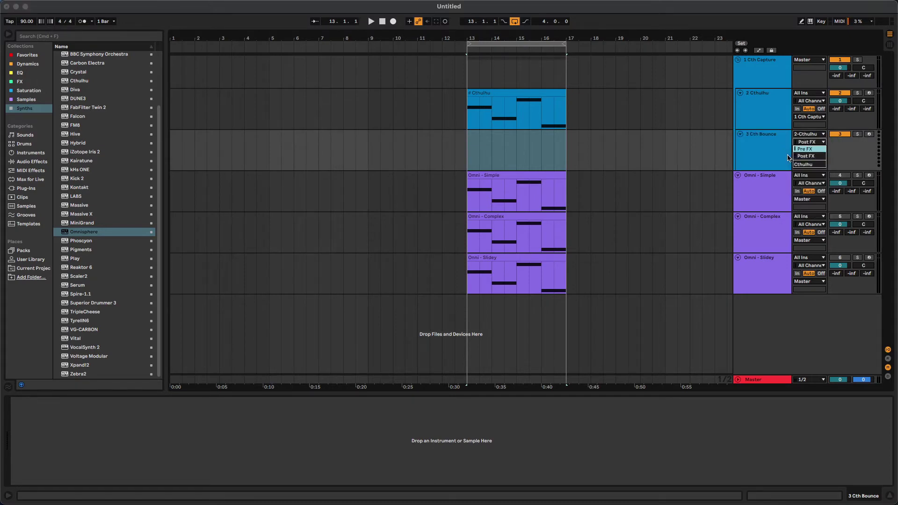
left_click(813, 166)
left_click(869, 135)
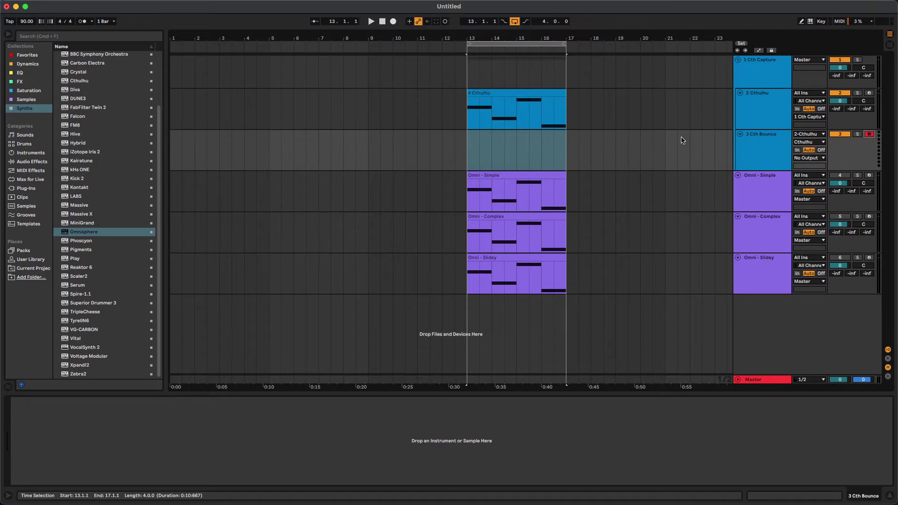
Record Cthulhu's MIDI output onto the Cth Bounce track from bar 13 and remove the recorded part after the start of bar 14
left_click(393, 22)
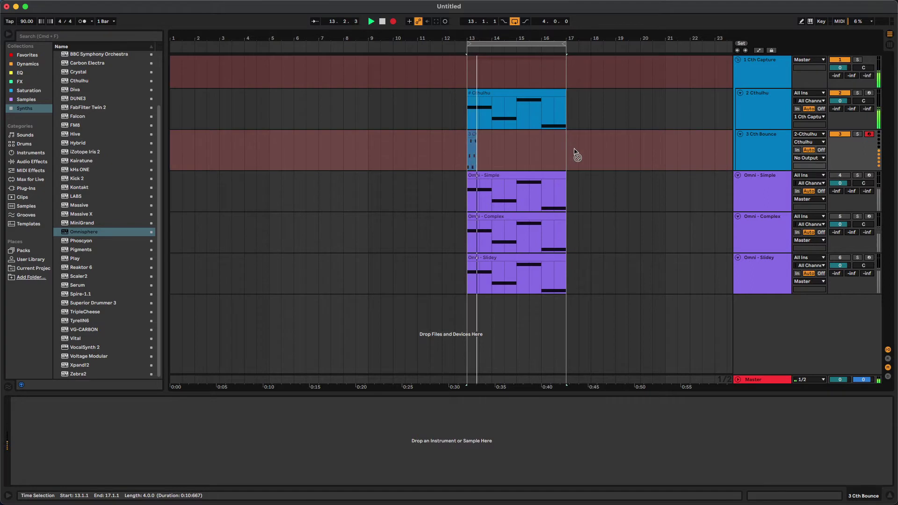
key("space")
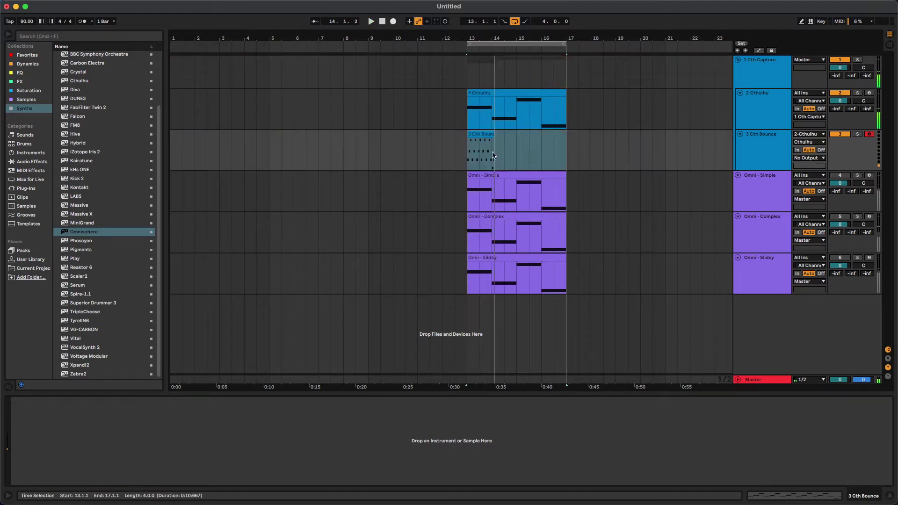
left_click(485, 148)
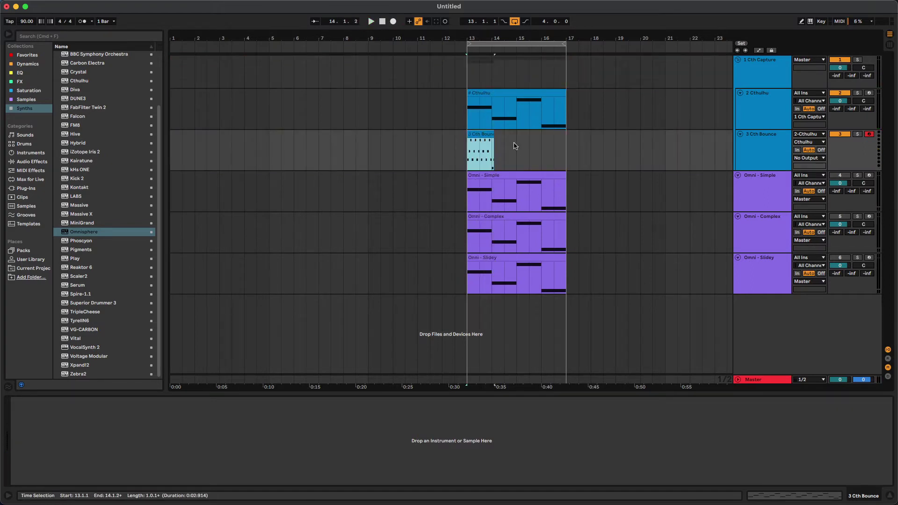
left_click_drag(541, 148, 490, 142)
key("Delete")
left_click(481, 134)
Review the MIDI input source and input channel options of the Cth Bounce track
left_click(752, 78)
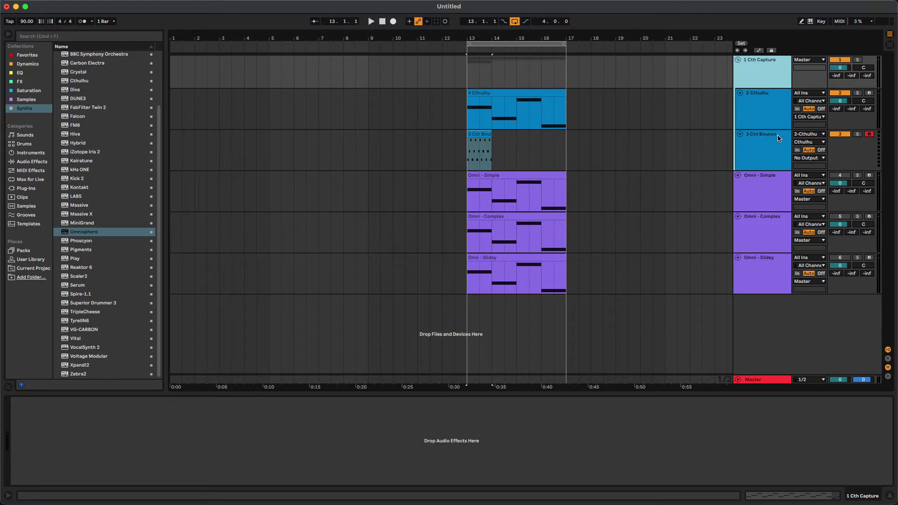
left_click(805, 134)
left_click(806, 135)
left_click(804, 143)
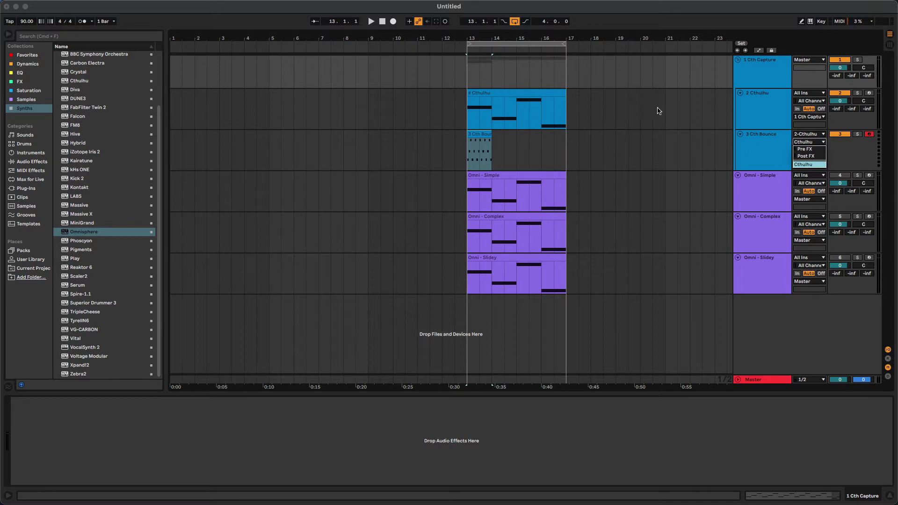
left_click(758, 141)
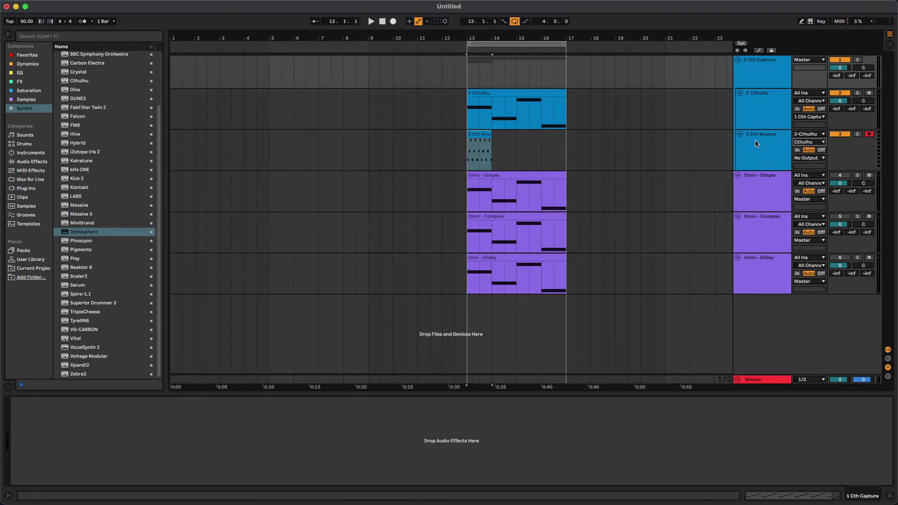
Delete the Cth Capture group together with its Cthulhu and Cth Bounce tracks
left_click(770, 139)
left_click(771, 77)
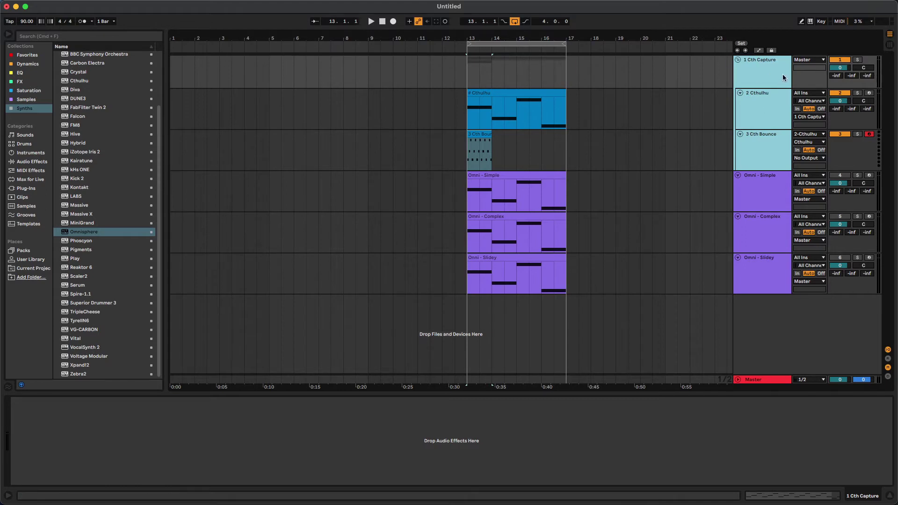
key("Delete")
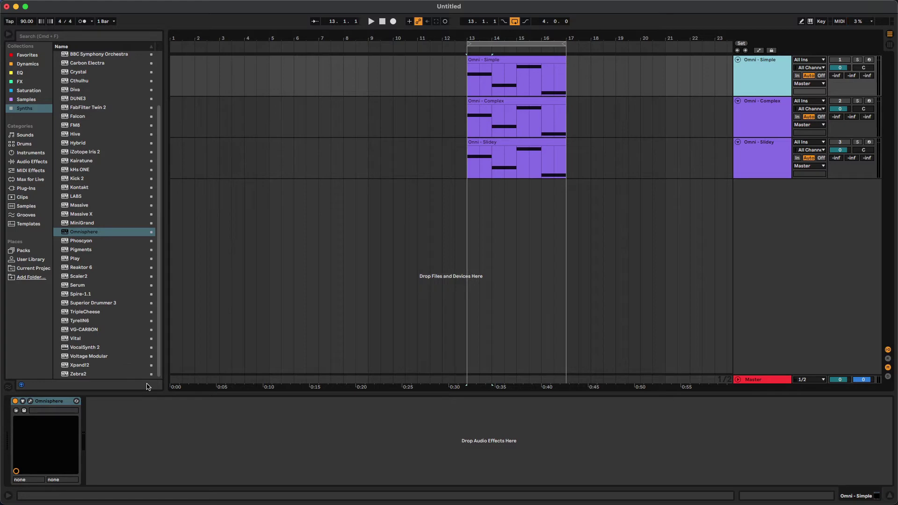
Open Omnisphere on the Omni - Simple track to view its arpeggiator pattern, and close its window
left_click(30, 401)
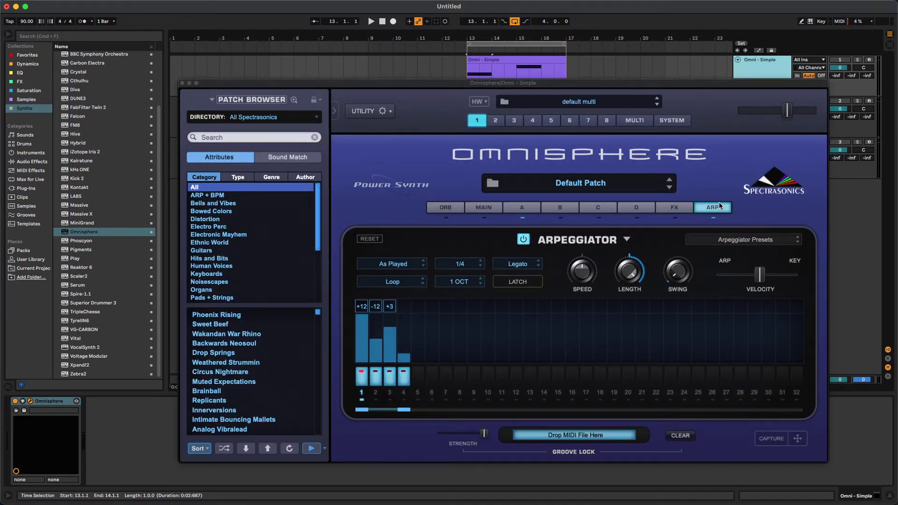
left_click_drag(723, 86, 698, 92)
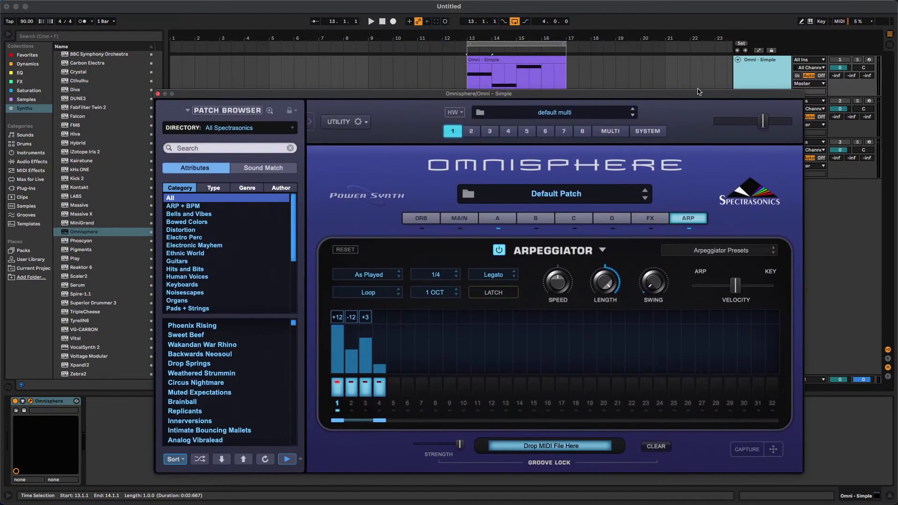
left_click(158, 94)
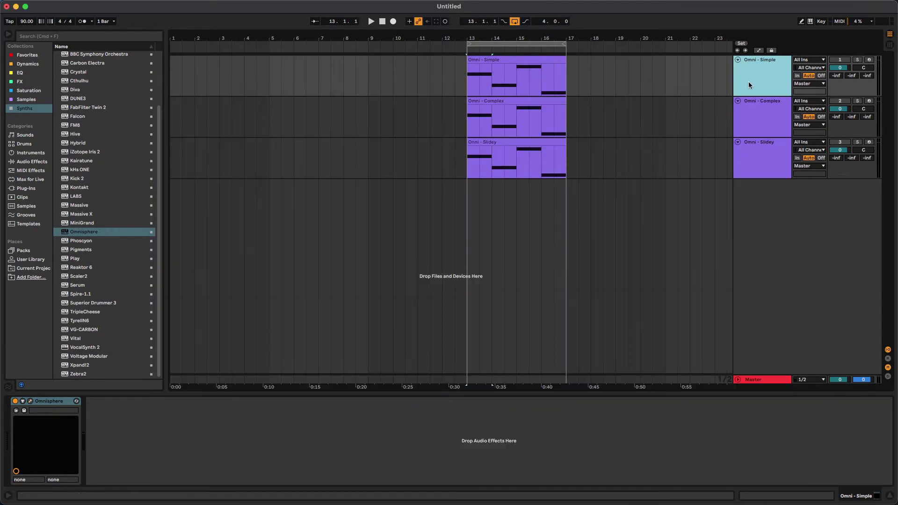
Insert a MIDI track below Omni - Simple and remove its bx_console N and FabFilter Pro-Q 3 effects
key("super+shift+t")
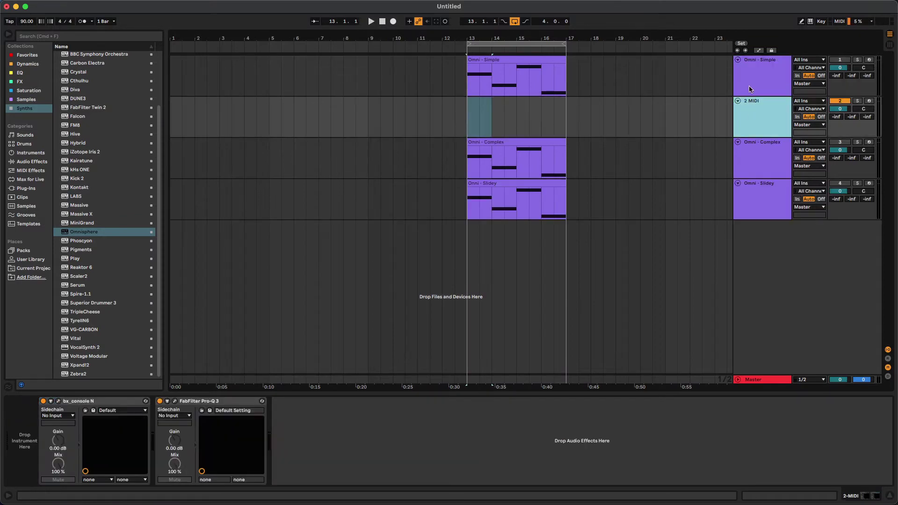
left_click(201, 402)
left_click(92, 402, "shift")
key("BackSpace")
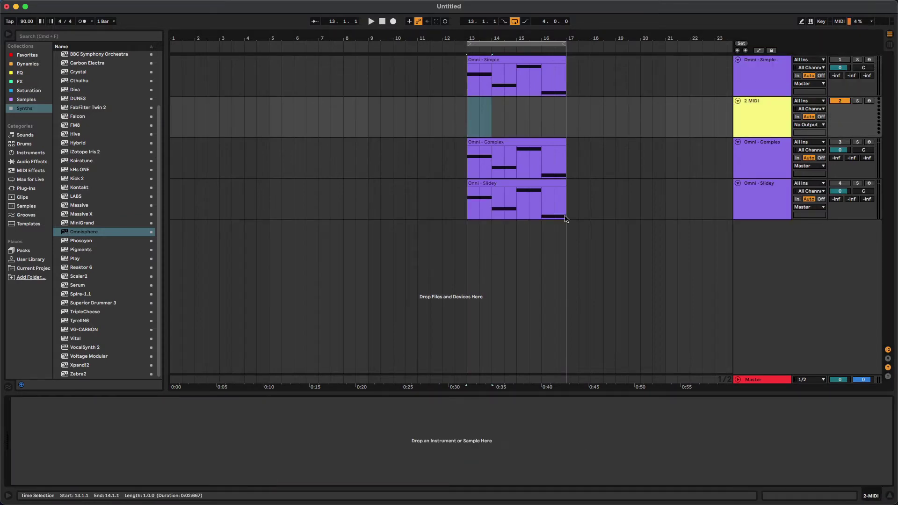
Set the new MIDI track's input source to Omni - Simple
left_click(768, 84)
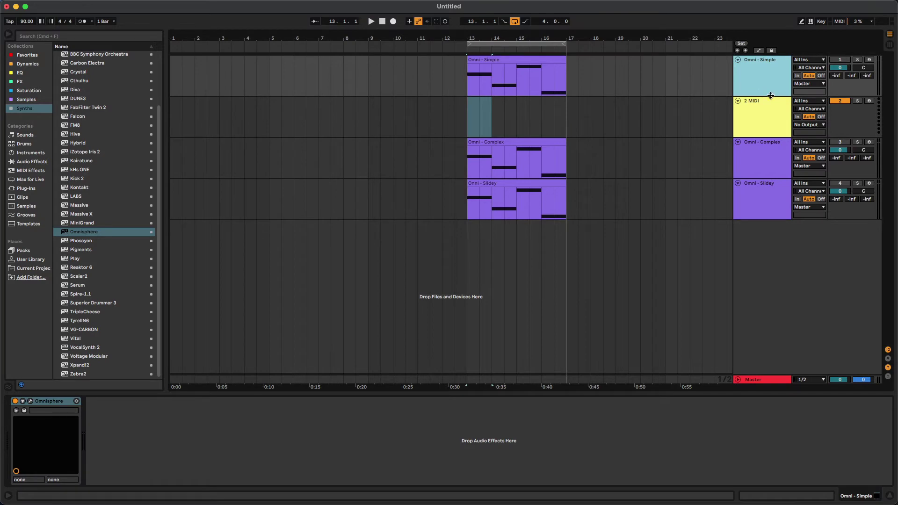
left_click(771, 103)
left_click(810, 101)
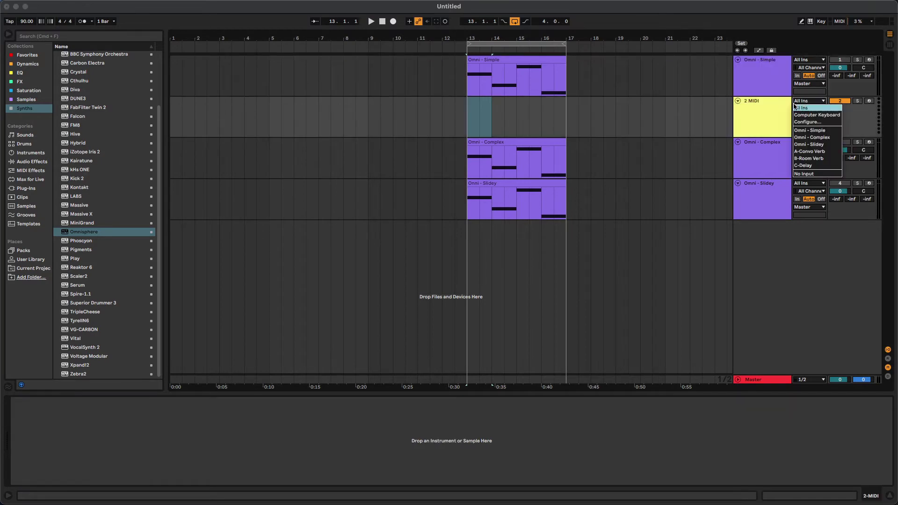
left_click(808, 130)
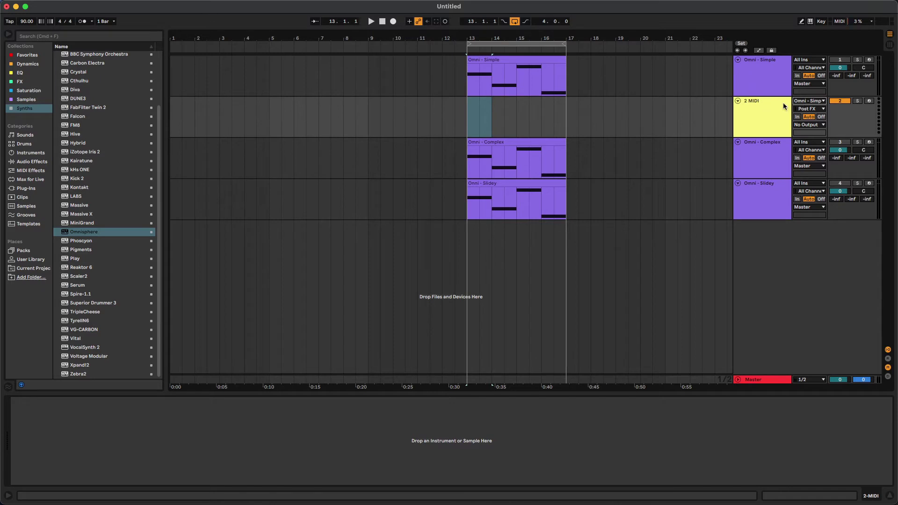
Check the input channel options of the 2 MIDI track and delete that track
left_click(762, 108)
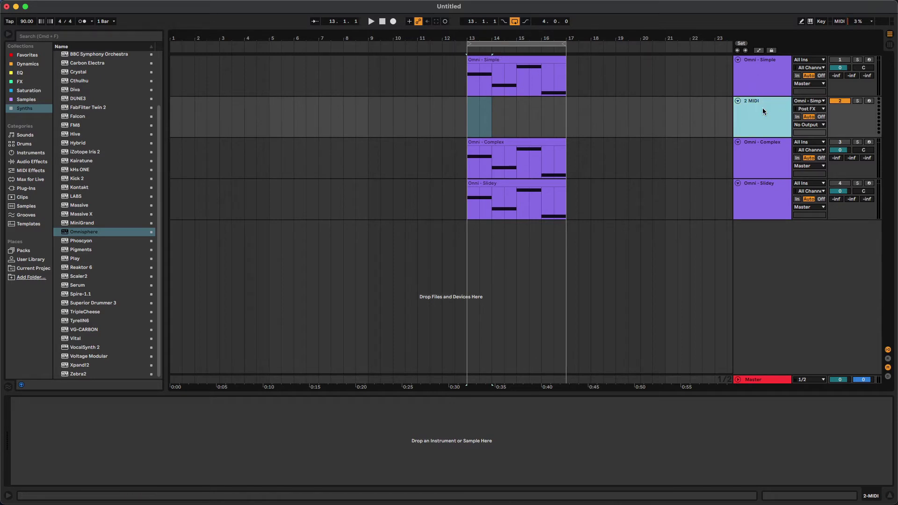
left_click(809, 109)
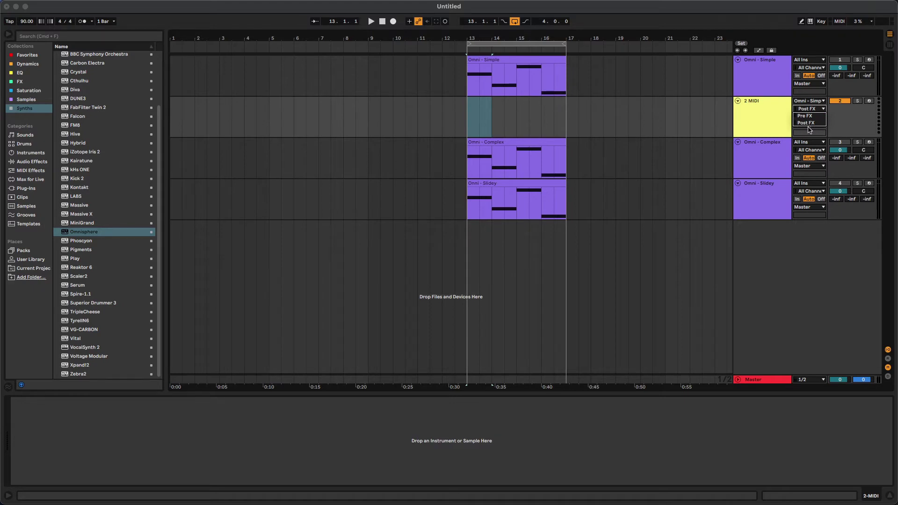
left_click(751, 120)
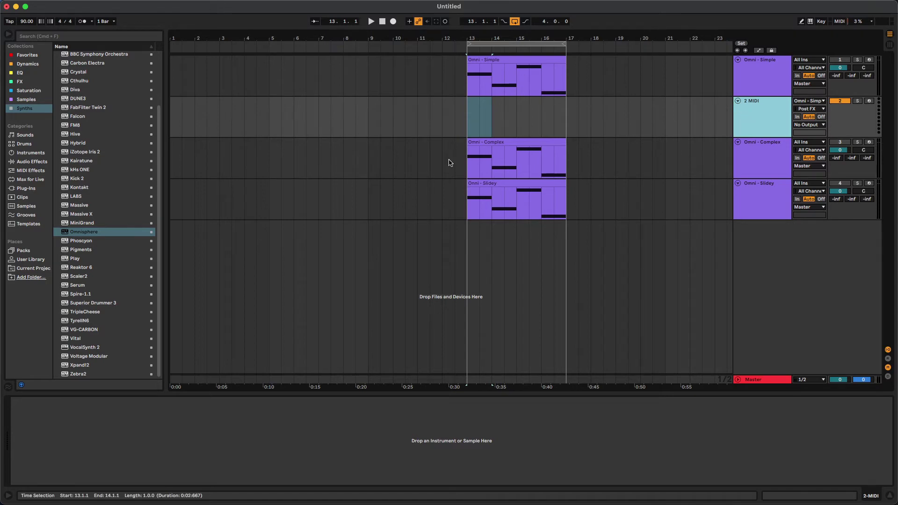
key("Delete")
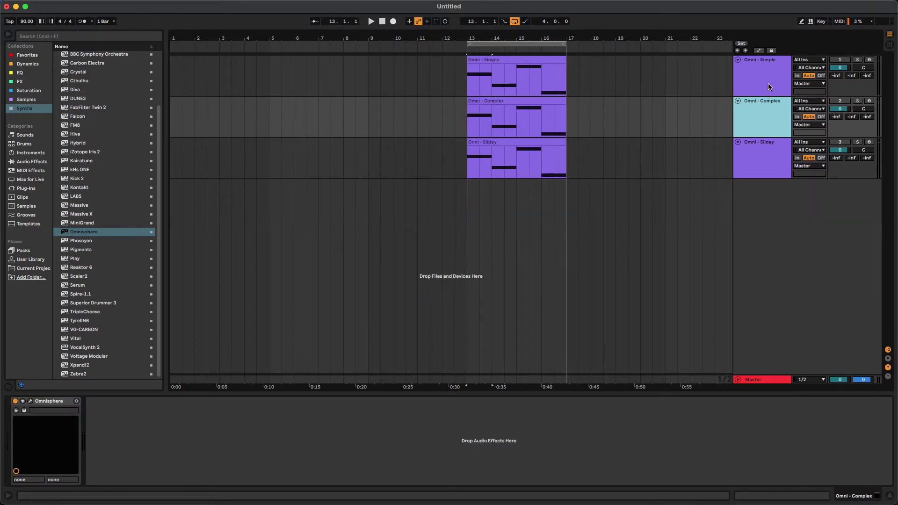
left_click(768, 83)
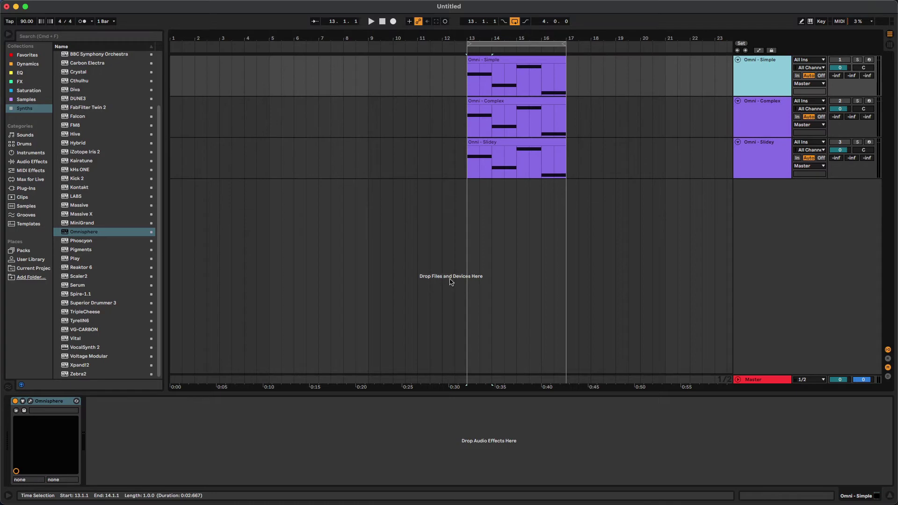
left_click(473, 78)
left_click(751, 65)
left_click(502, 60)
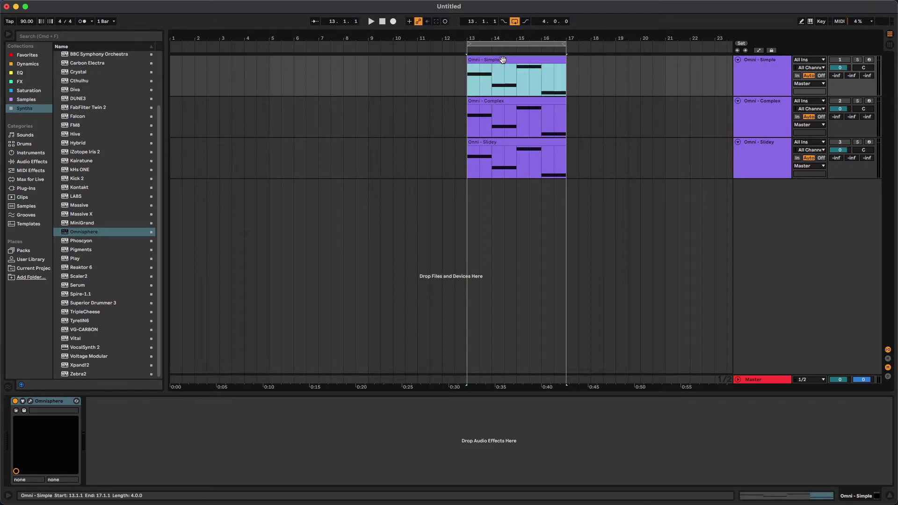
left_click(526, 161, "shift")
left_click(536, 157)
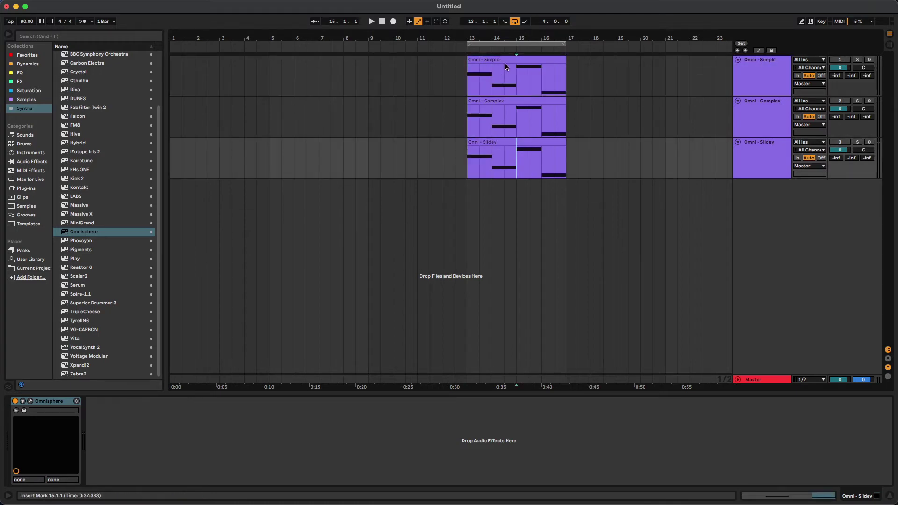
left_click(507, 143)
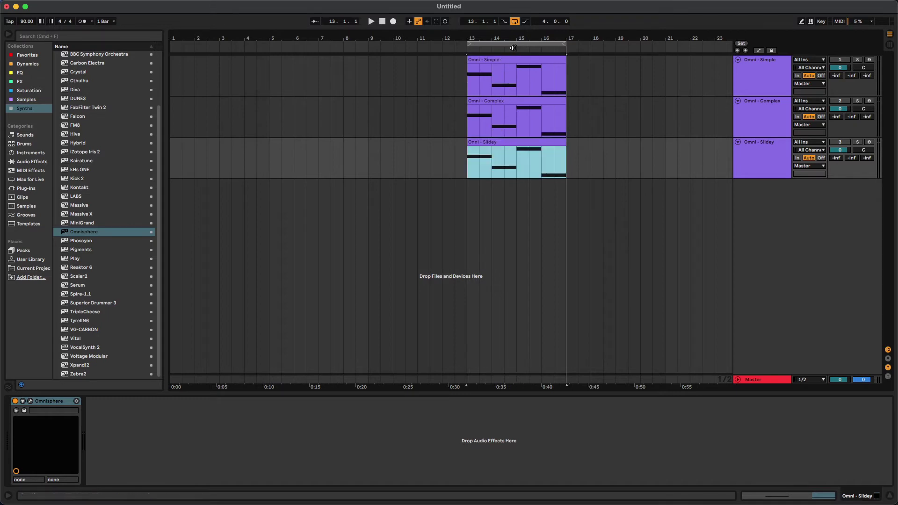
Examine Omnisphere's layer A oscillator and arpeggiator pattern on the Omni - Simple track, and close its window
left_click(737, 78)
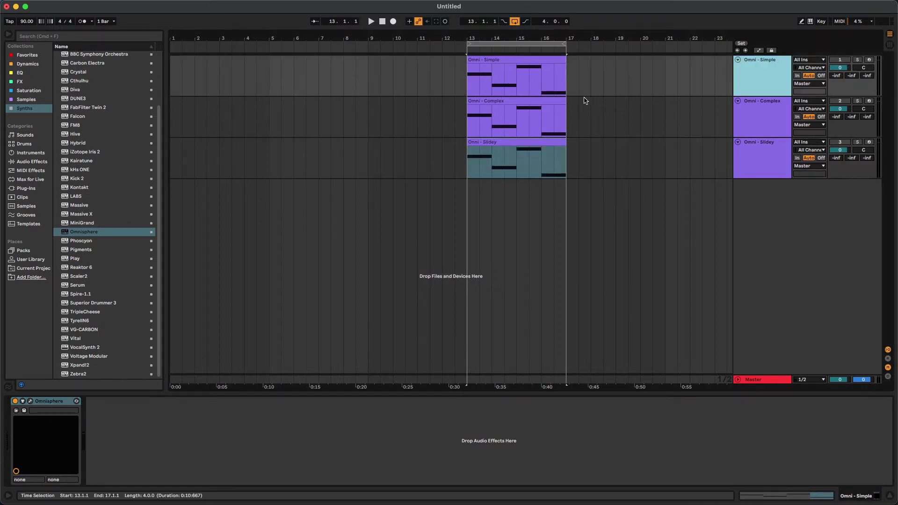
left_click(30, 401)
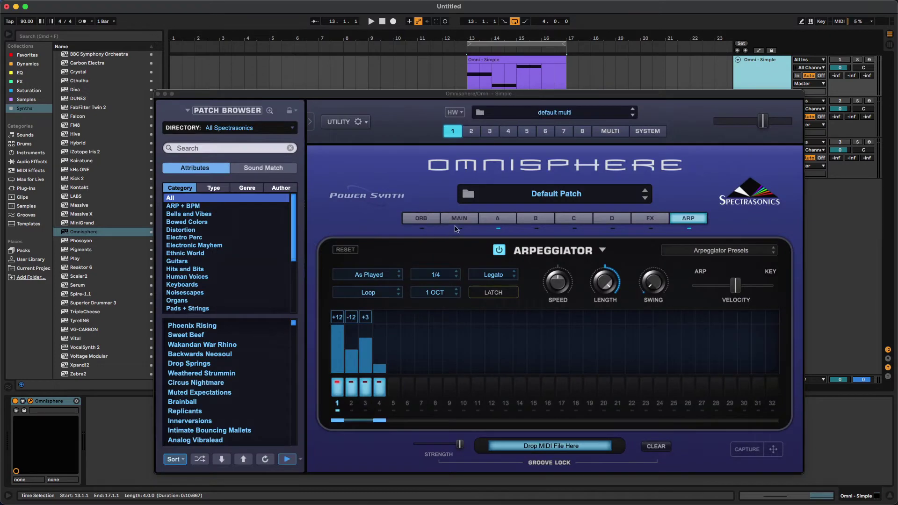
left_click(483, 219)
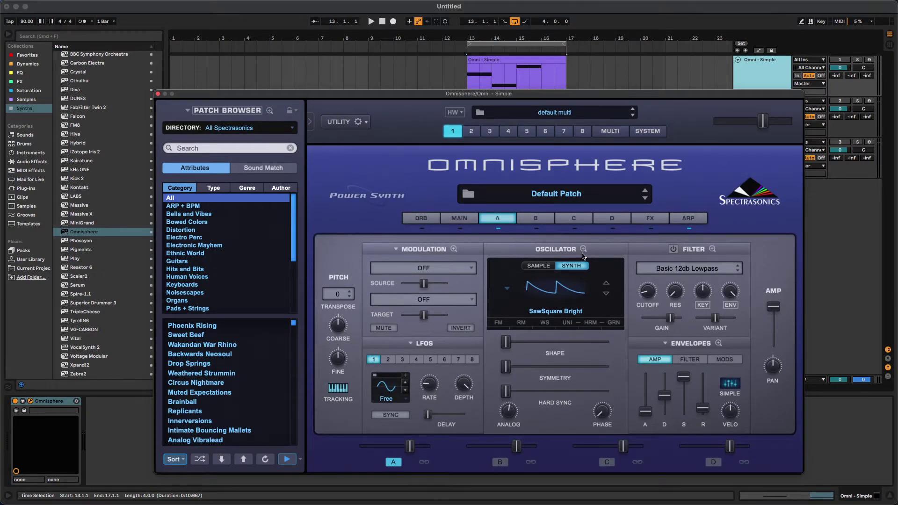
left_click(694, 218)
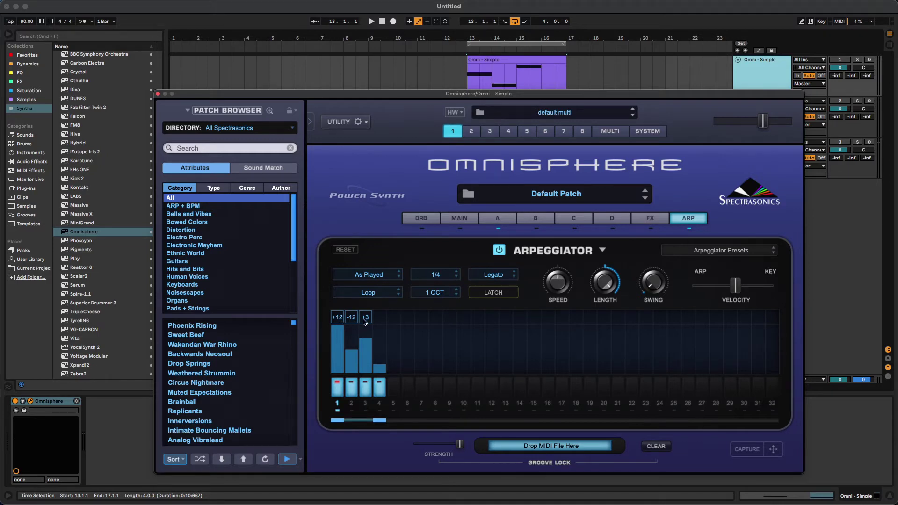
left_click(158, 93)
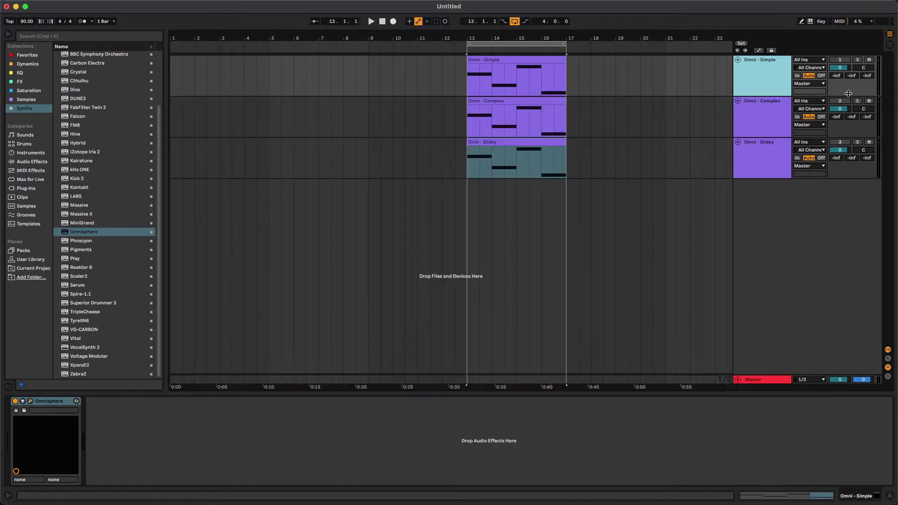
Solo the Omni - Simple track and briefly play its clip from bar 13
left_click(857, 59)
left_click(511, 75)
key("space")
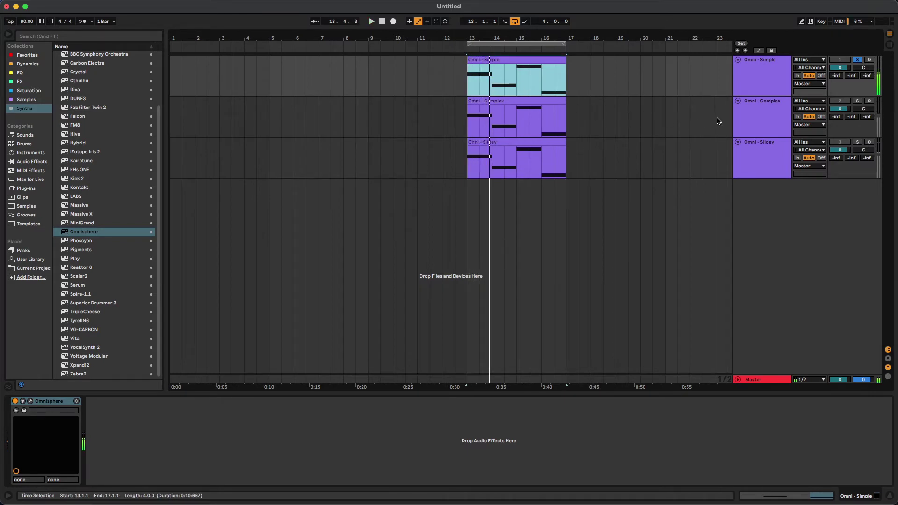
key("space")
Examine Omnisphere's layer A oscillator, arpeggiator pattern and arpeggiator preset list on the Omni - Complex track
left_click(750, 119)
left_click(31, 402)
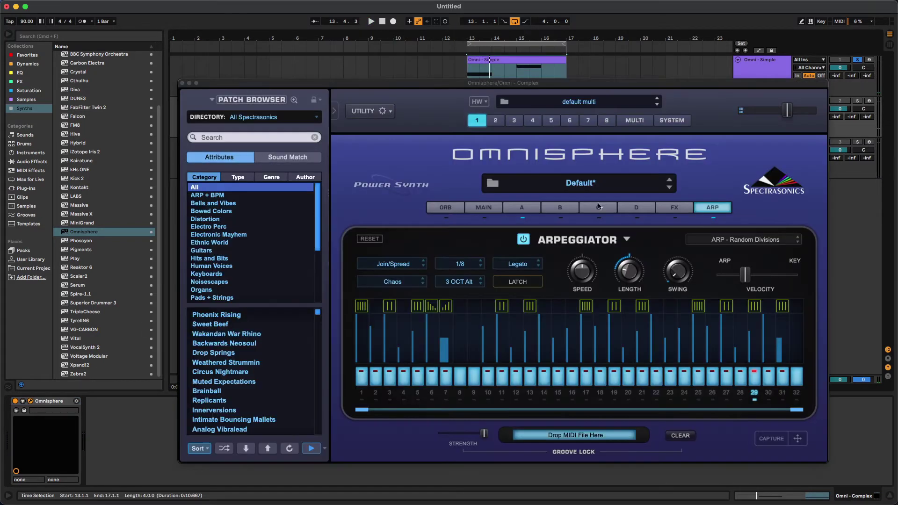
left_click(532, 211)
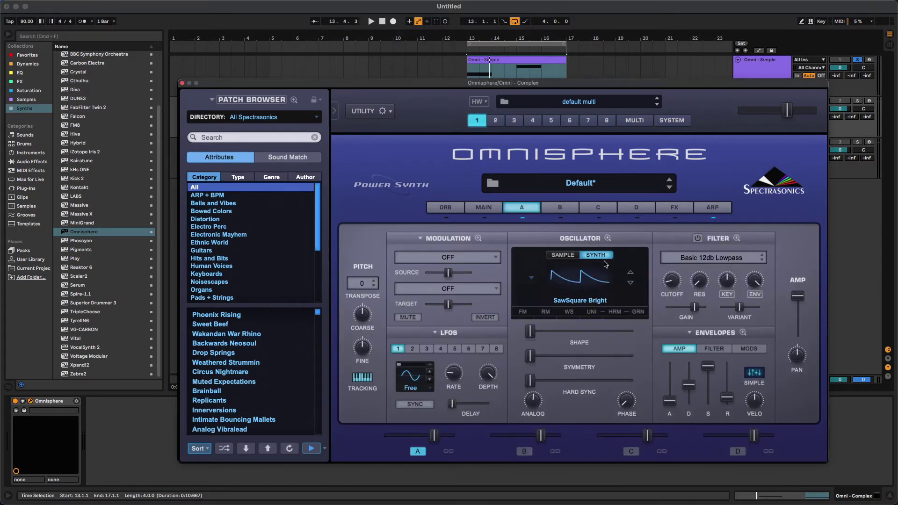
left_click(716, 210)
left_click(714, 247)
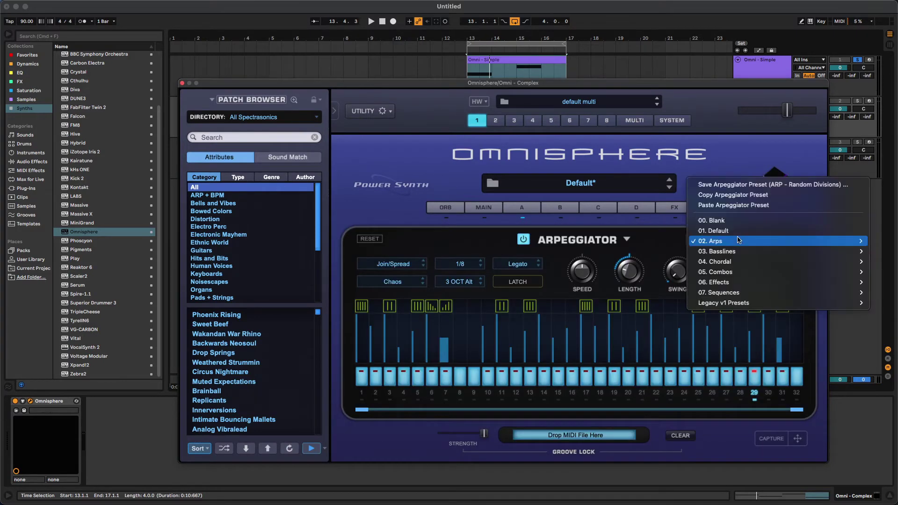
mouse_move(726, 243)
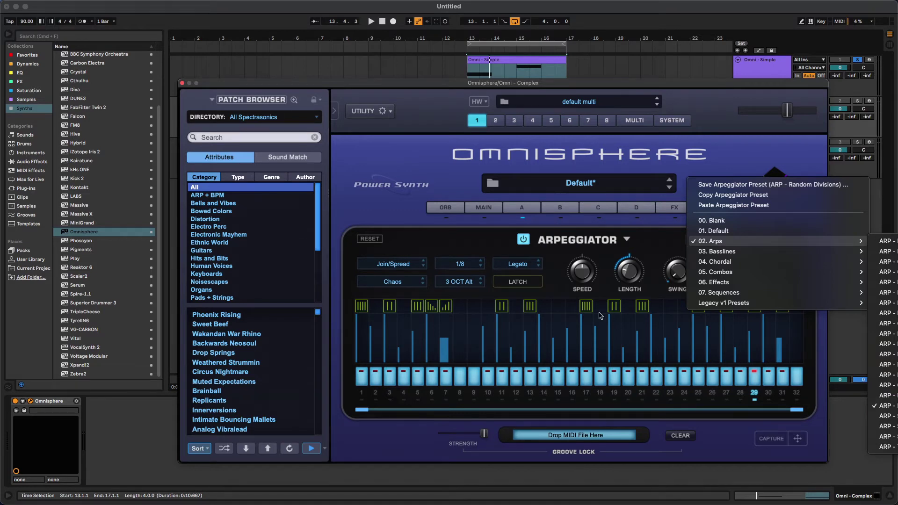
left_click(423, 138)
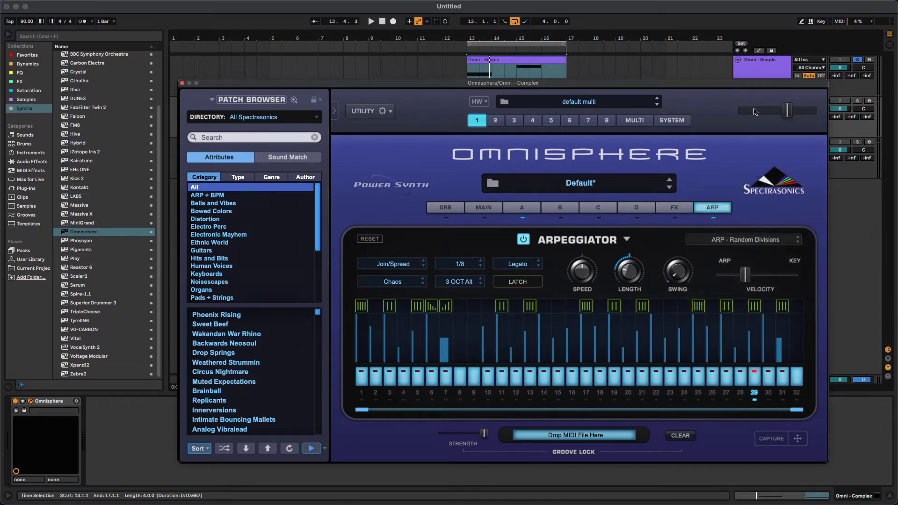
Play the Omni - Complex track soloed from bar 13 and close its Omnisphere window
key("space")
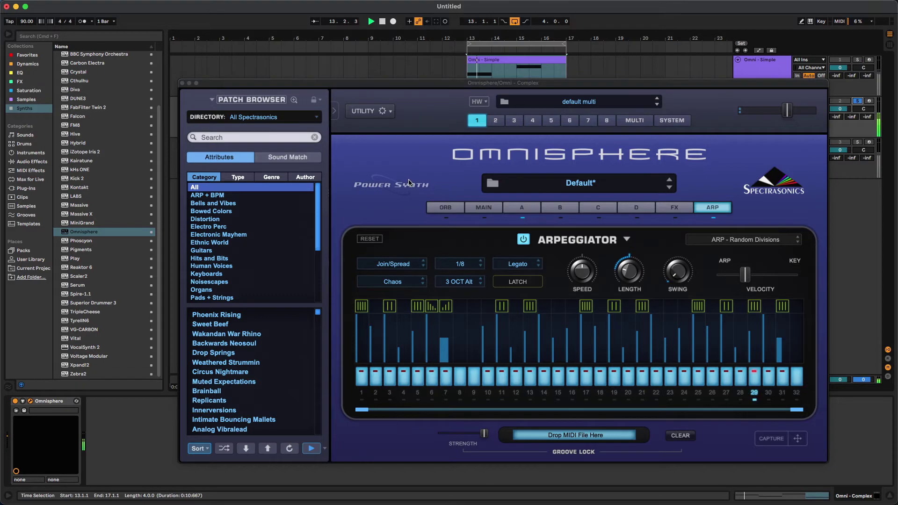
left_click(182, 83)
Stop playback, fold the Omni - Slidey track and set its track color to grey
left_click(784, 145)
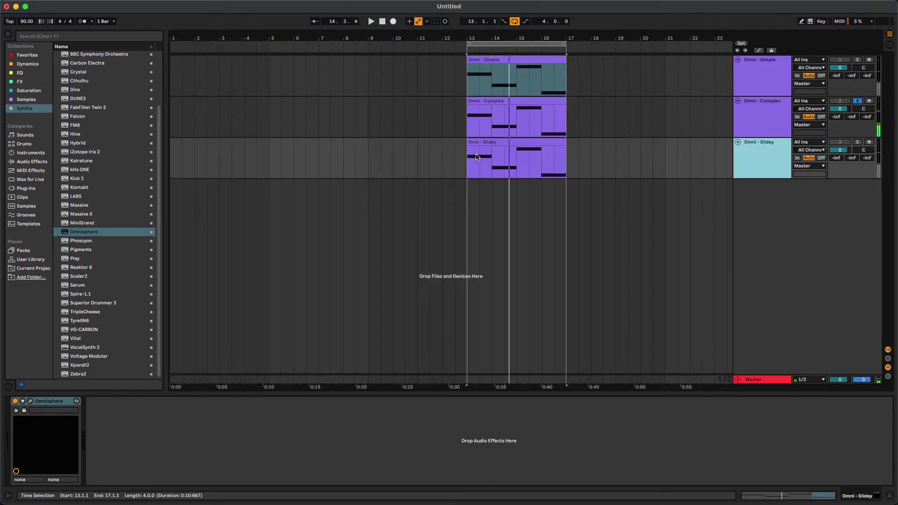
left_click(738, 142)
right_click(763, 144)
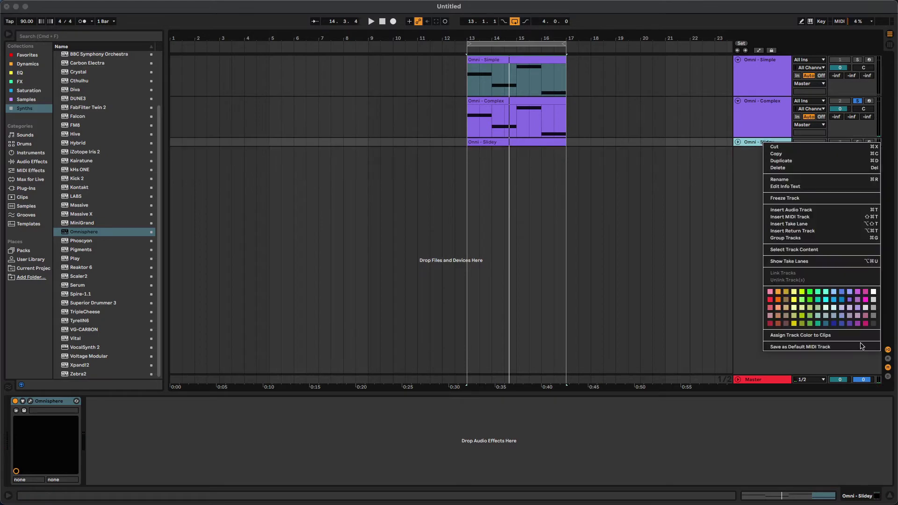
left_click(745, 106)
Solo the Omni - Simple track
left_click(754, 83)
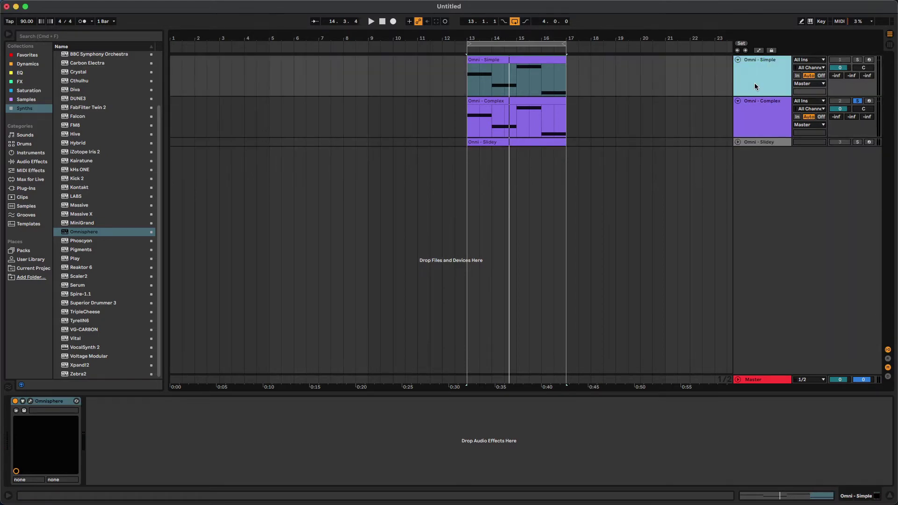
left_click(858, 60)
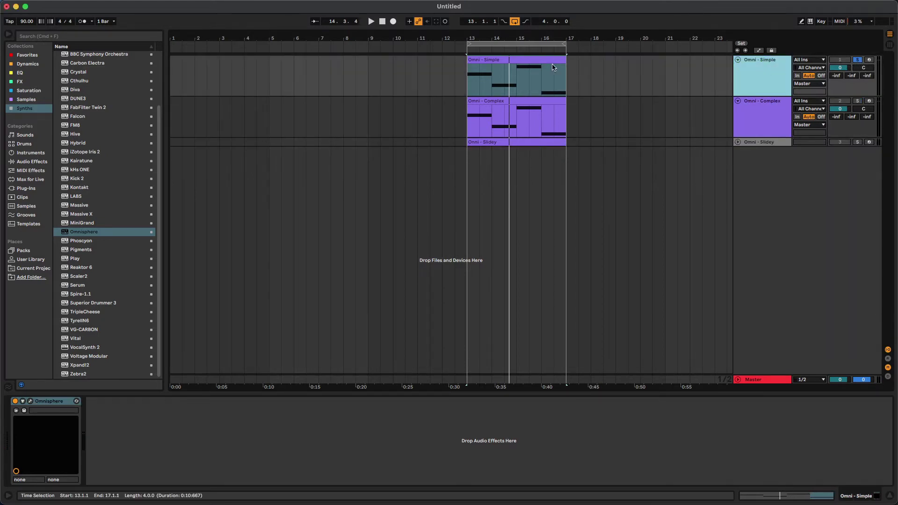
left_click(536, 60)
right_click(529, 59)
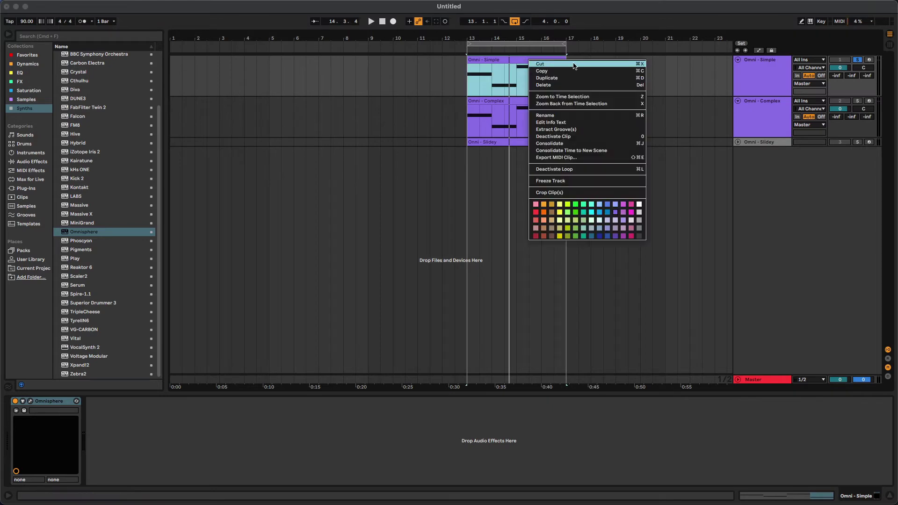
key("Escape")
Freeze the Omni - Simple track and flatten it to audio
left_click(780, 75)
right_click(767, 74)
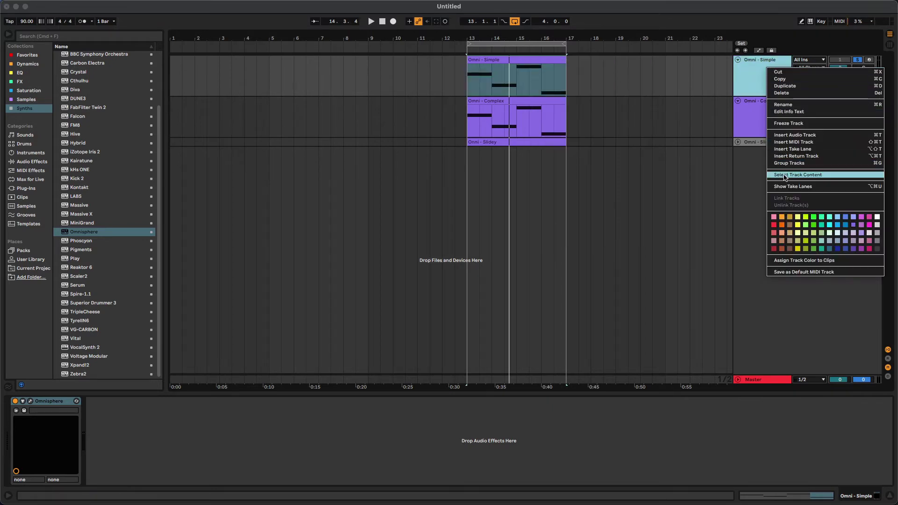
left_click(786, 124)
right_click(762, 68)
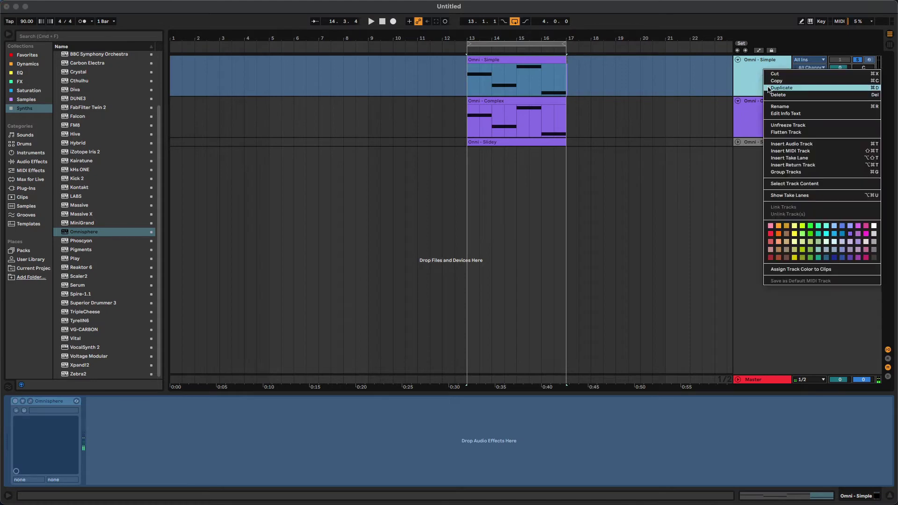
left_click(791, 134)
Convert the harmony of the flattened Omni - Simple audio clip to a new MIDI track and unfold that track
left_click_drag(603, 75, 590, 74)
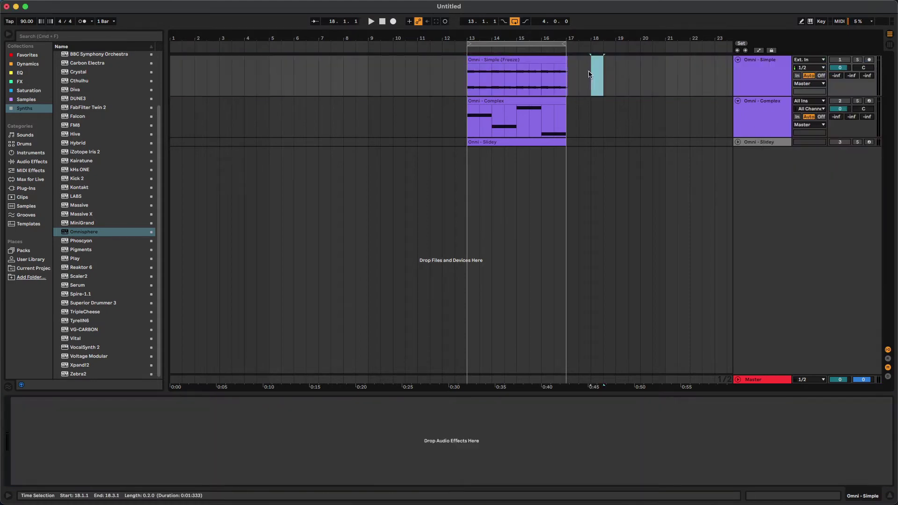
left_click(544, 62)
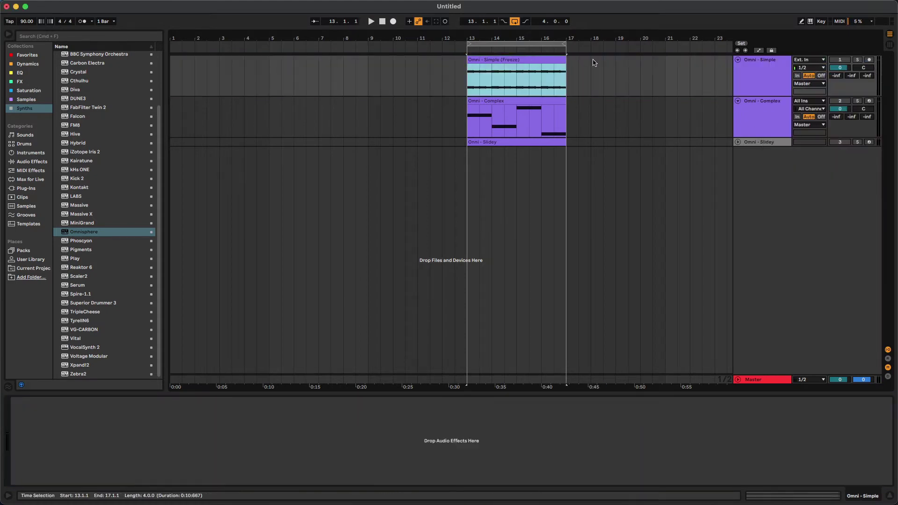
left_click(765, 70)
left_click(531, 57)
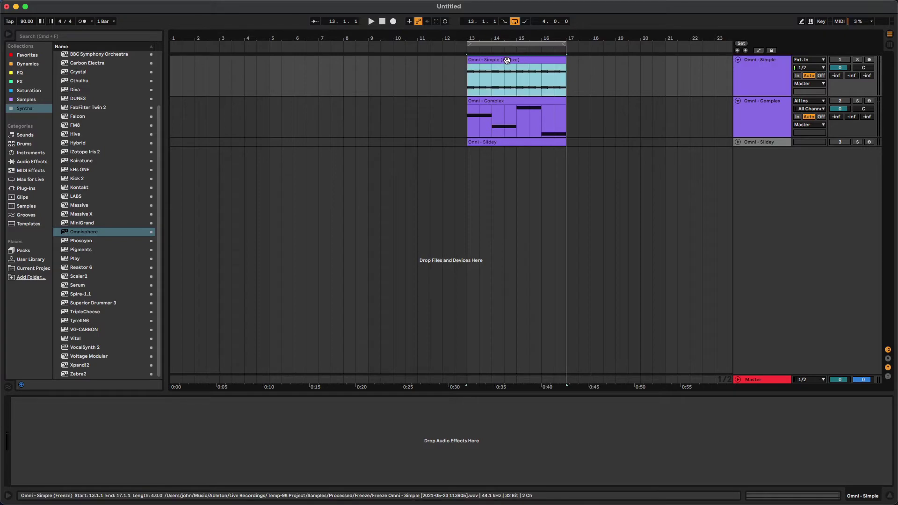
right_click(505, 63)
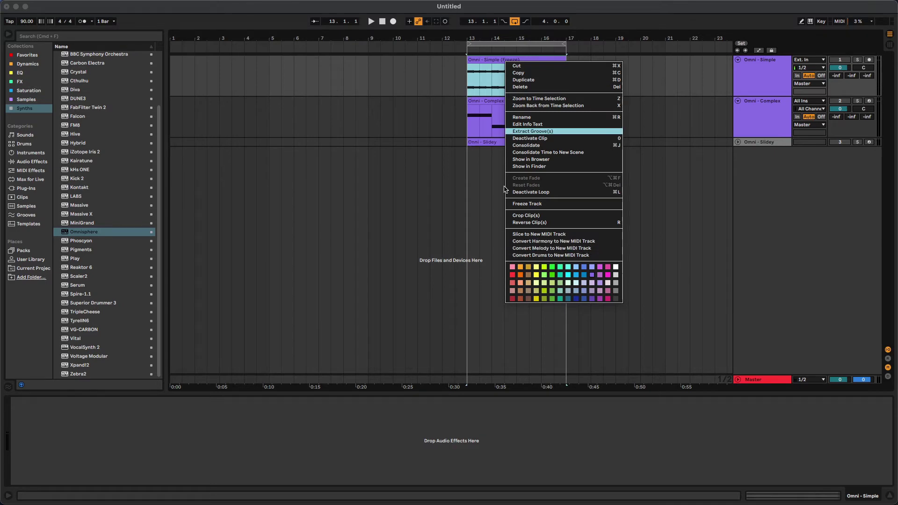
left_click(552, 248)
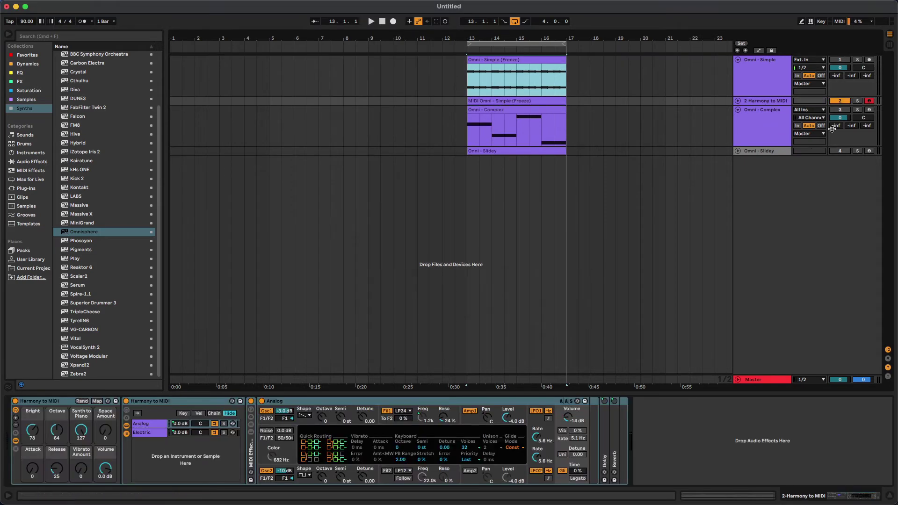
left_click(739, 101)
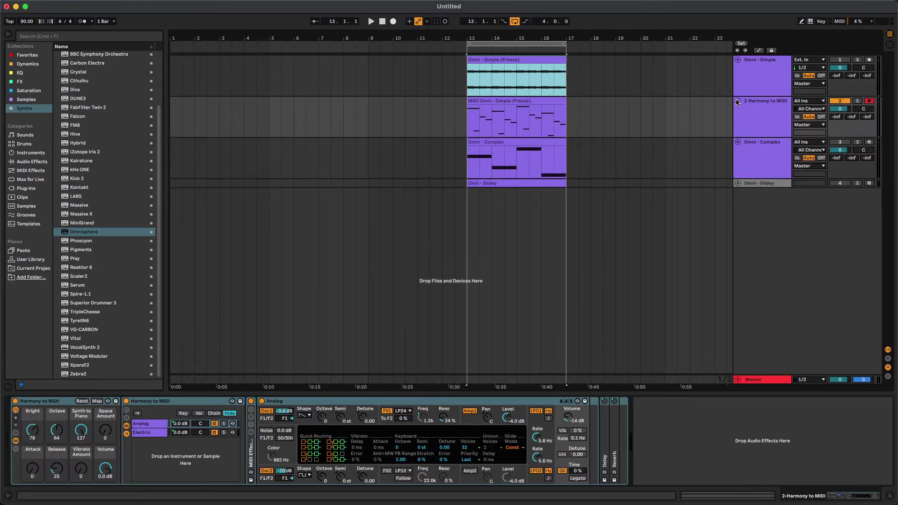
Convert the melody of the flattened Omni - Simple audio clip to a new MIDI track and unfold that track
right_click(502, 59)
left_click(524, 246)
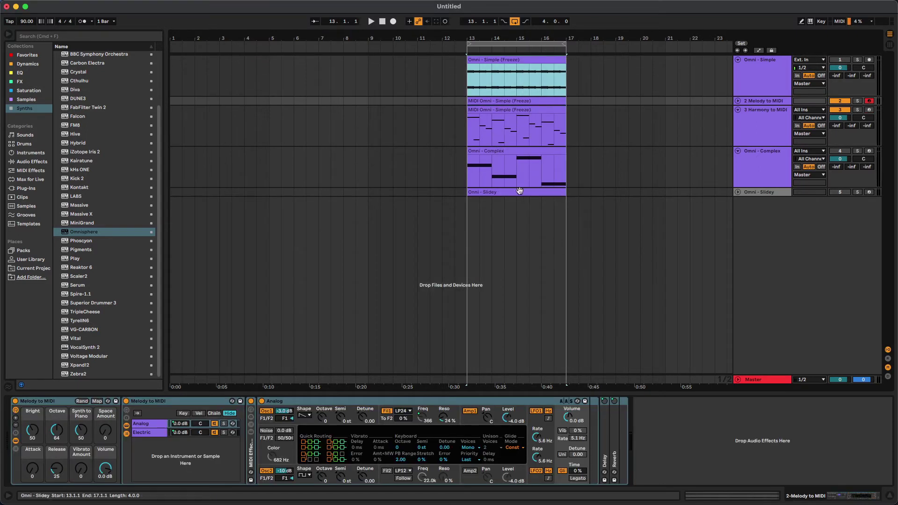
left_click(738, 101)
Move the Harmony to MIDI track above the Melody to MIDI track, and fold the Omni - Complex track
left_click(766, 131)
left_click_drag(767, 151, 767, 103)
left_click(493, 101)
left_click(494, 143)
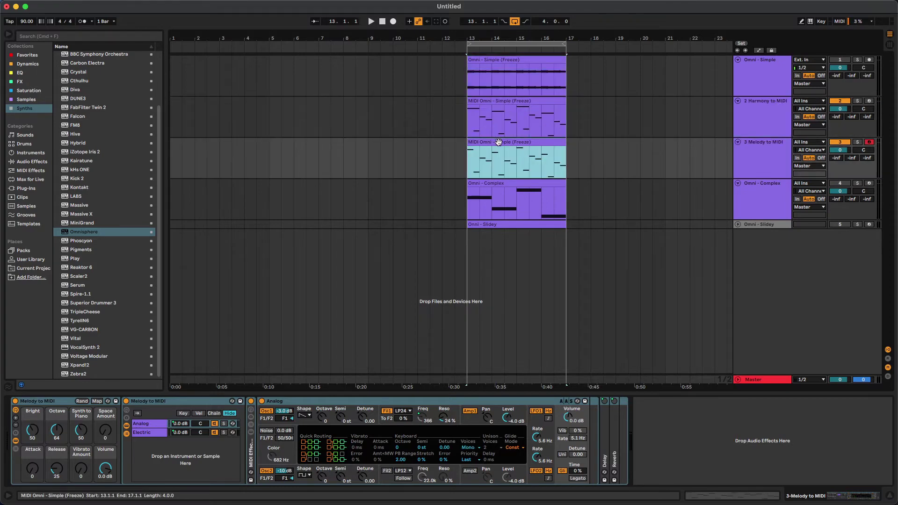
left_click(738, 183)
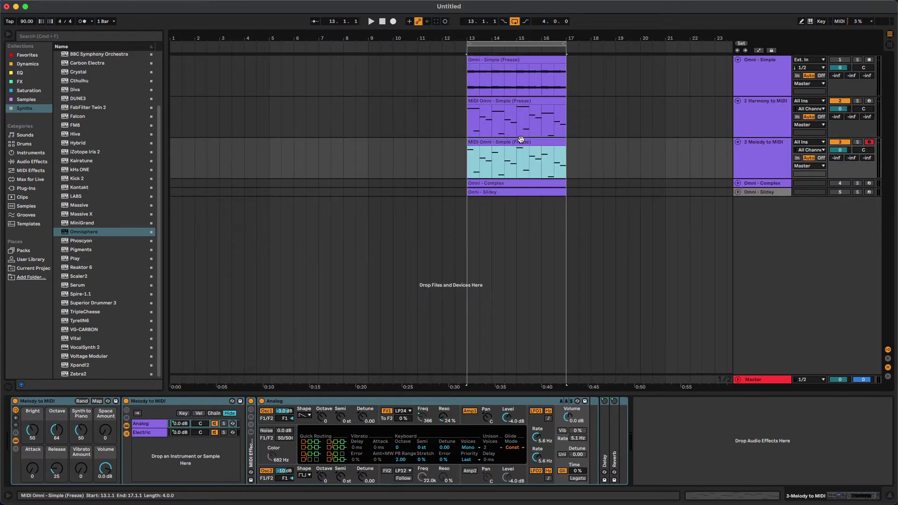
Delete all devices from the Harmony to MIDI track
left_click(519, 109)
double_click(763, 108)
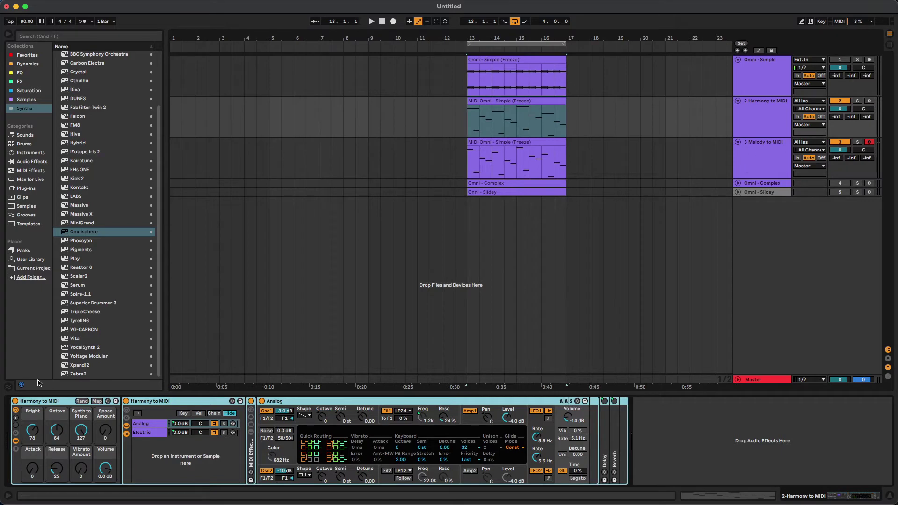
key("Delete")
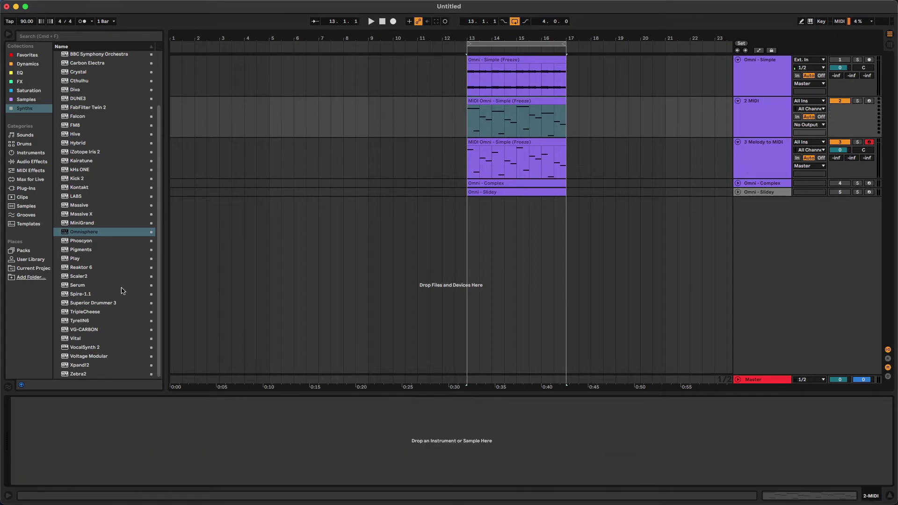
Load Operator onto the 2 MIDI track, and replace the devices on the Melody to MIDI track with a copied Operator
left_click(41, 152)
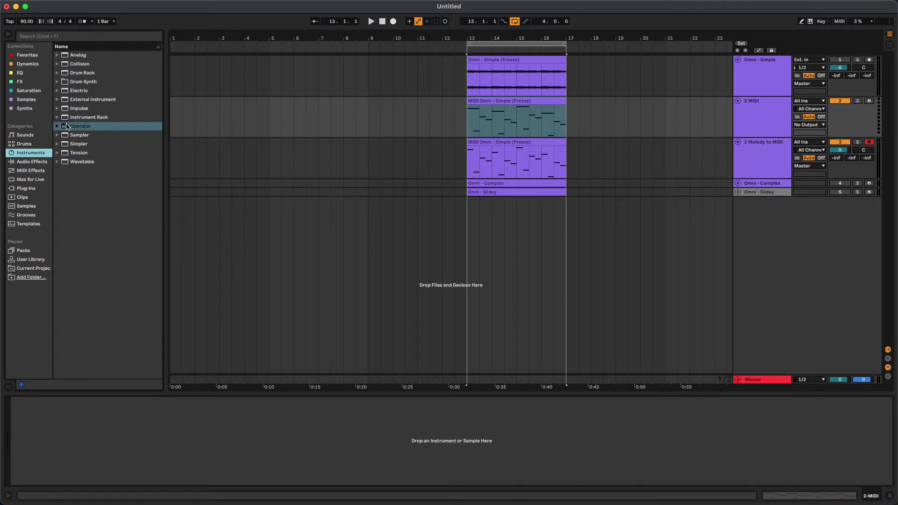
left_click_drag(67, 126, 472, 119)
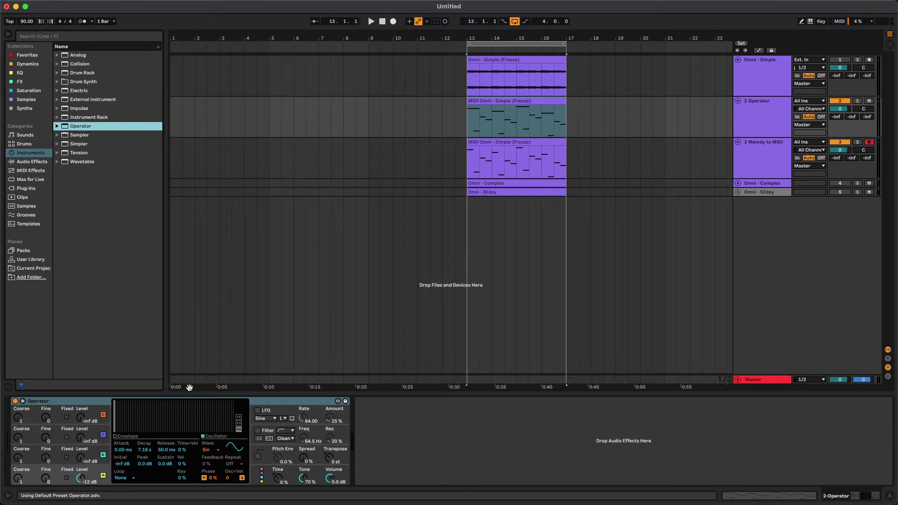
left_click(763, 150)
key("Delete")
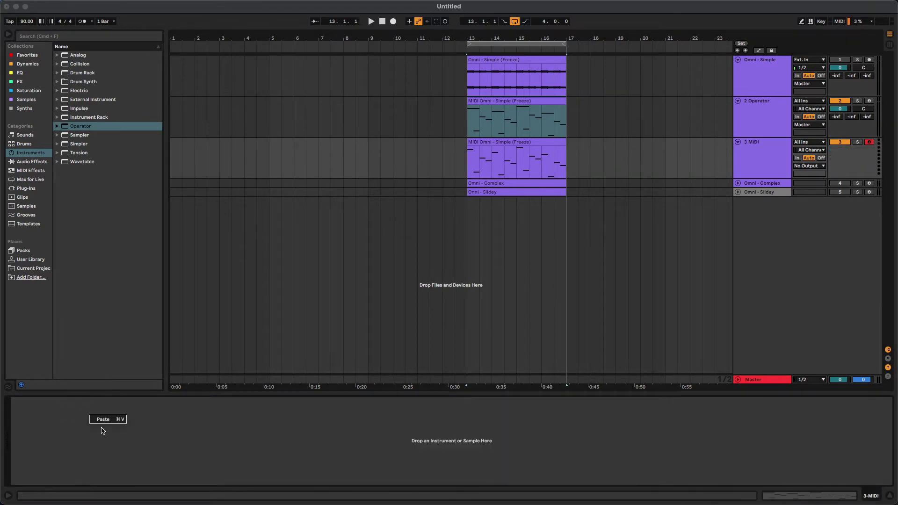
left_click(104, 420)
Solo the 2 Operator track and play its converted harmony clip from the start
left_click(702, 124)
left_click(487, 114)
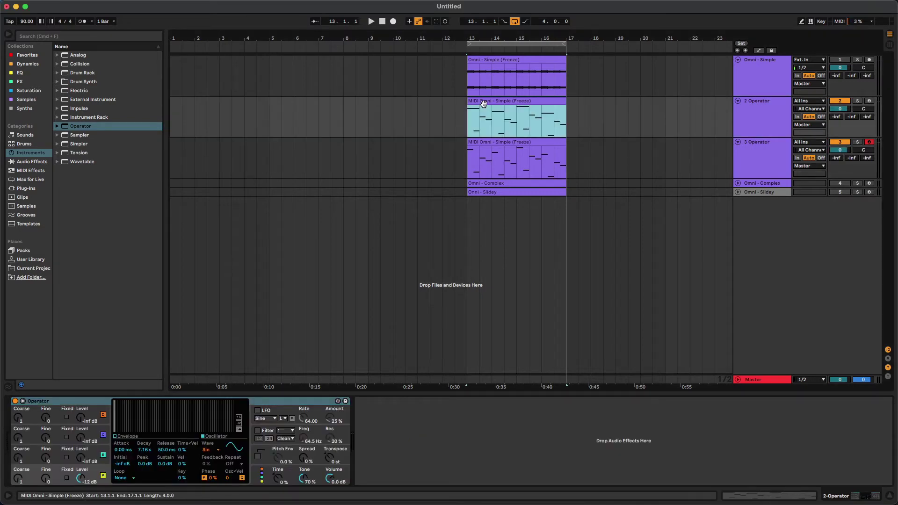
left_click(859, 101)
key("space")
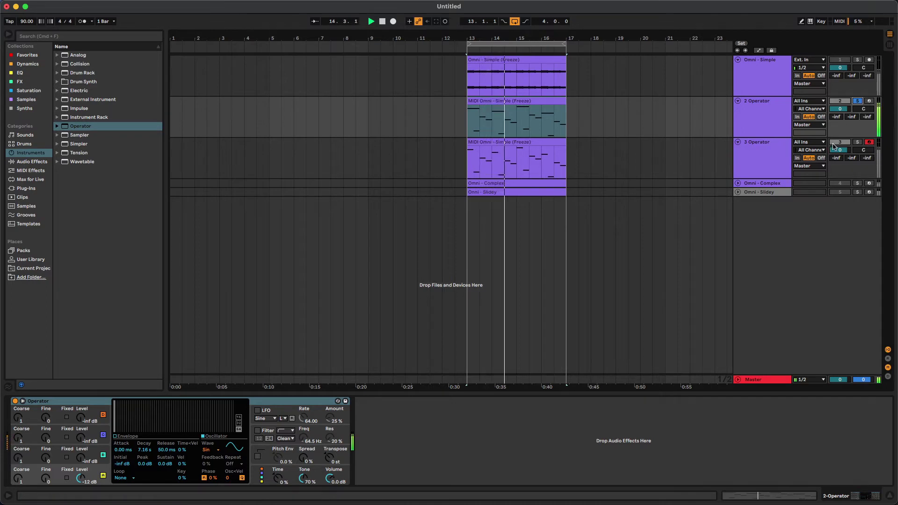
Stop playback, solo the 3 Operator track instead, and listen to its converted melody clip
left_click(746, 153)
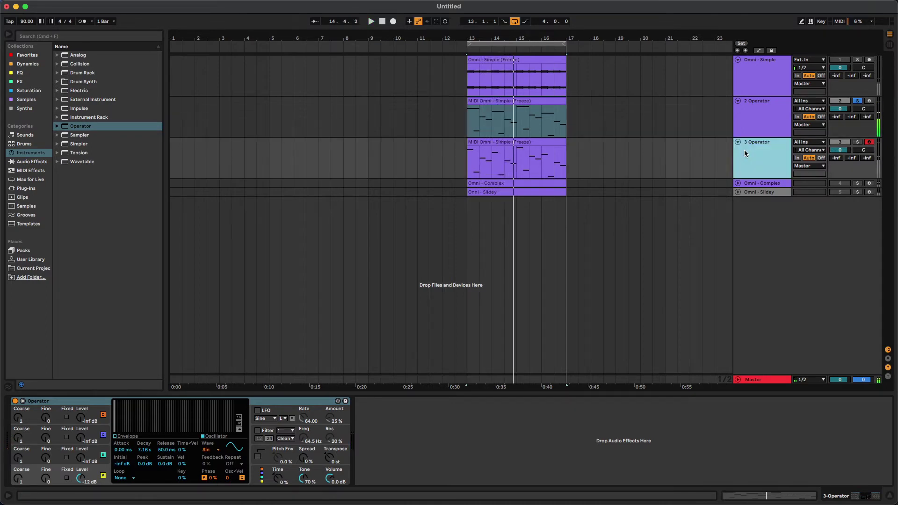
left_click(859, 143)
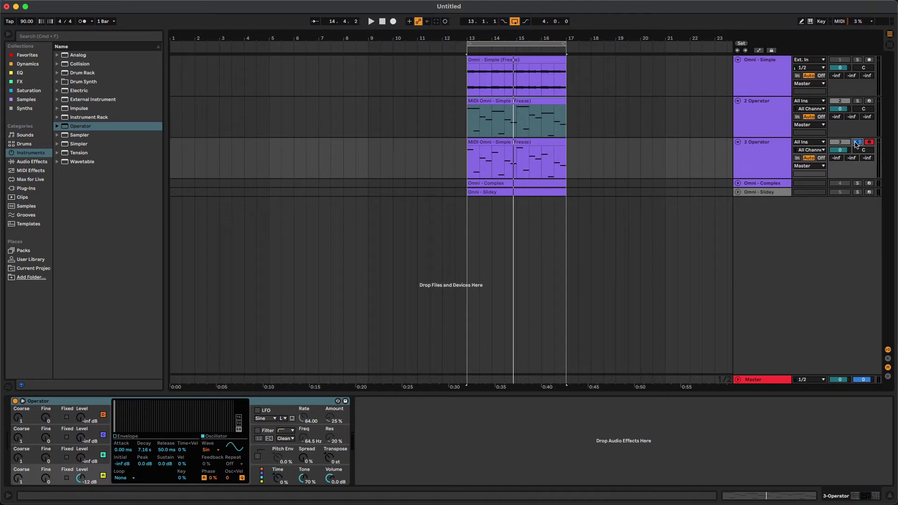
key("space")
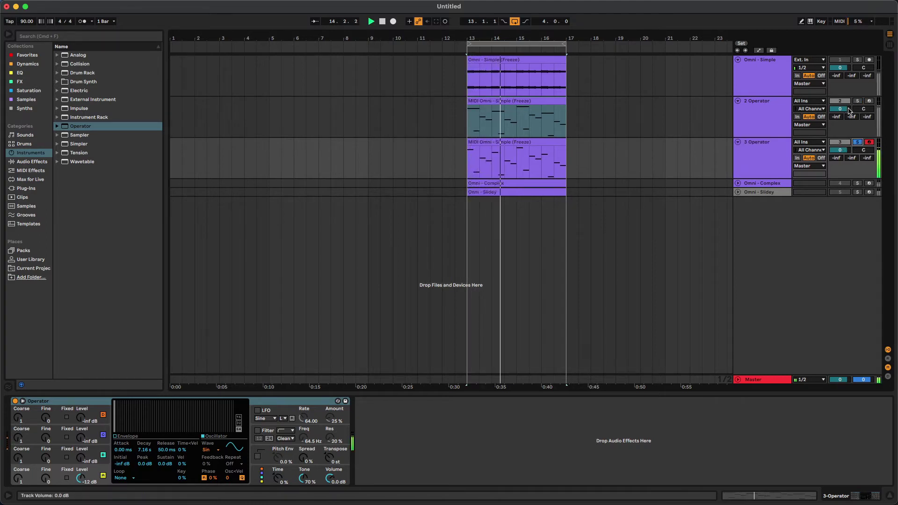
left_click(773, 142)
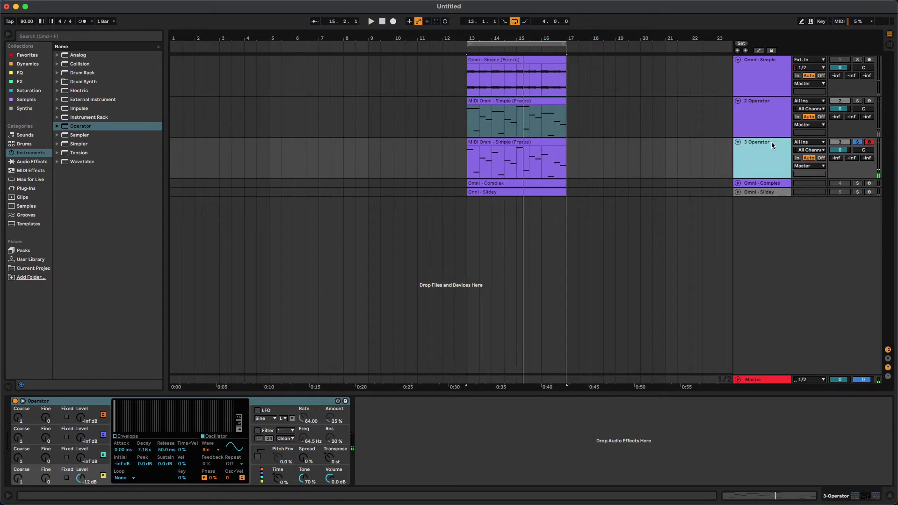
Solo Omni - Simple together with 3 Operator, pan Omni - Simple to 50L, and pan both Operator tracks to 50R
left_click(780, 81)
left_click(858, 60)
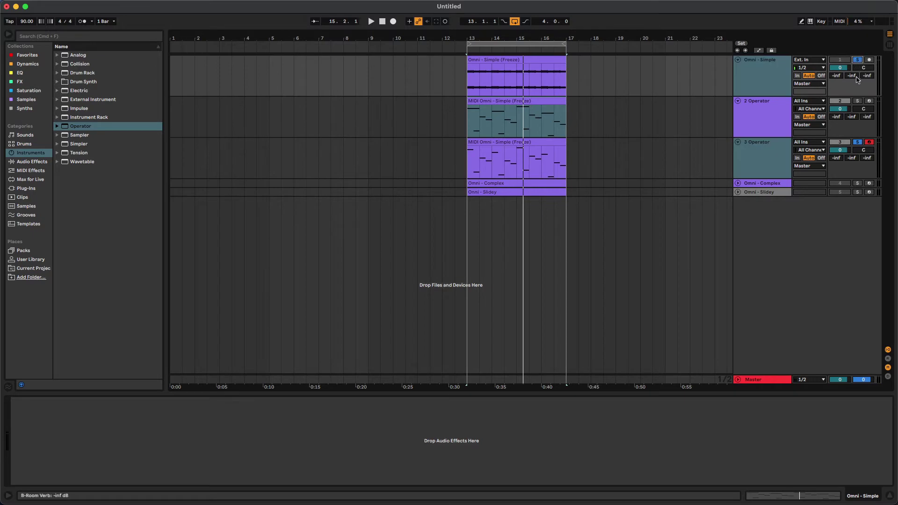
left_click(745, 70)
left_click(521, 82)
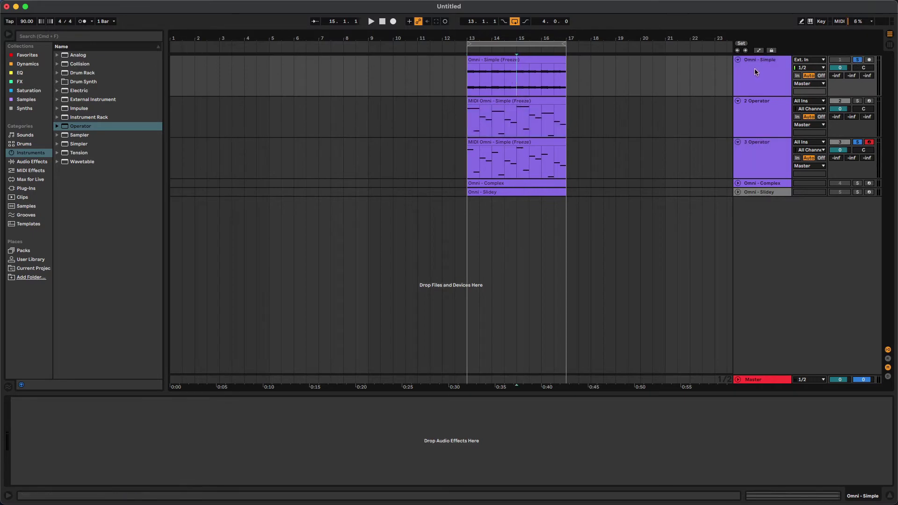
left_click(755, 69)
left_click_drag(864, 67, 864, 85)
left_click(768, 117)
left_click(753, 148, "shift")
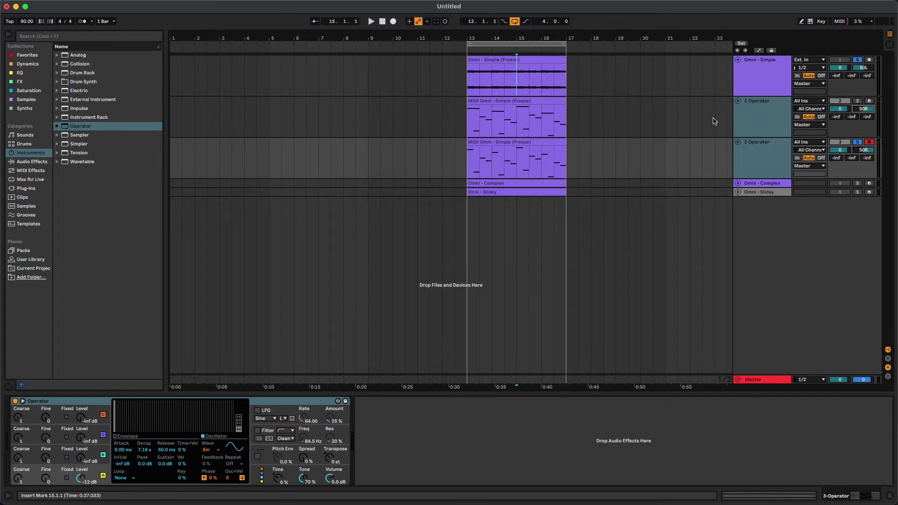
Play the soloed tracks and lower the volume of both Operator tracks to -8.3 dB
left_click(768, 120)
left_click(769, 151, "shift")
key("space")
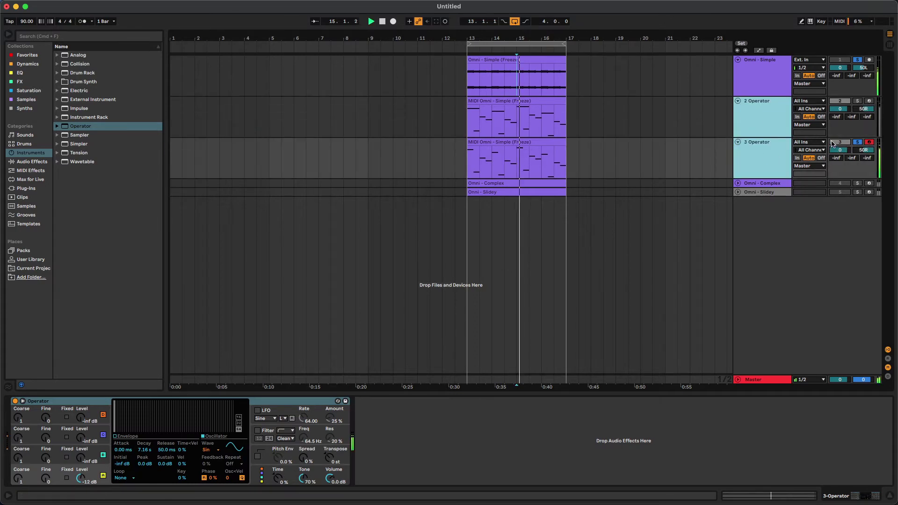
left_click_drag(837, 149, 837, 165)
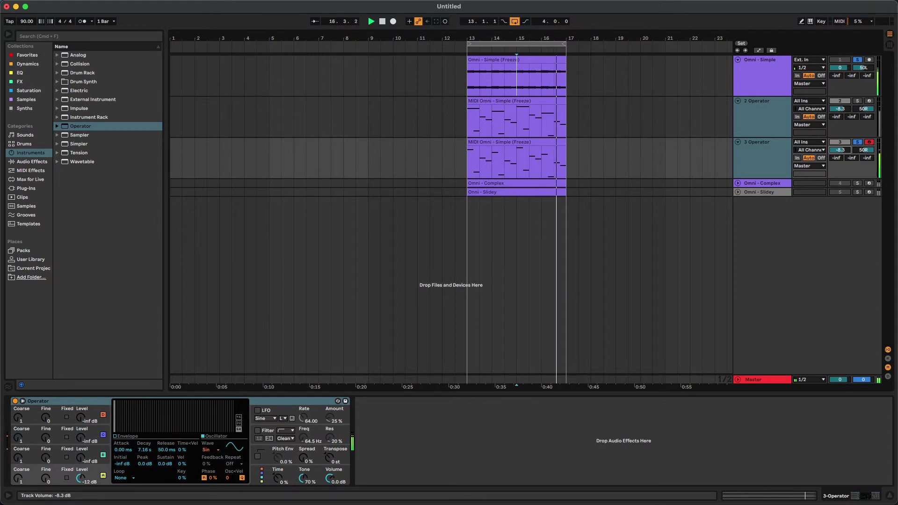
Lower the Omni - Simple track's volume to -2.6 dB while comparing it with the melody conversion
left_click(765, 71)
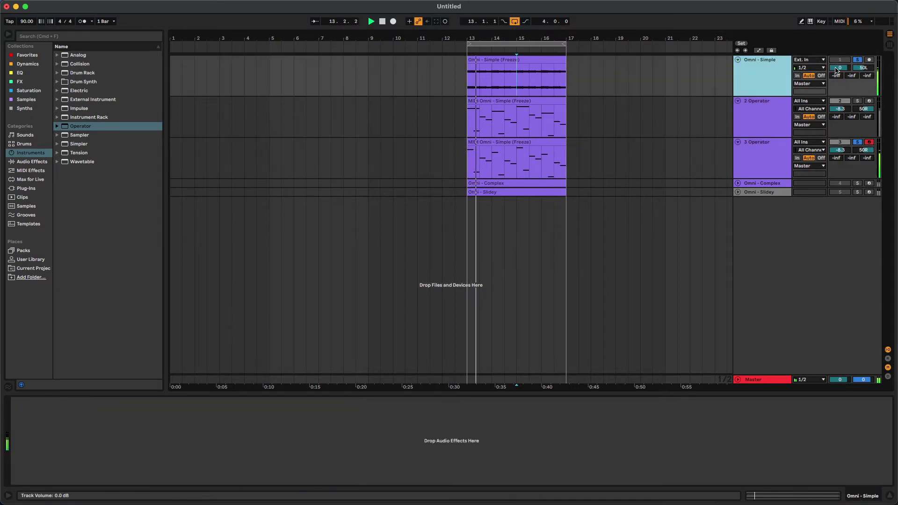
left_click_drag(840, 68, 841, 73)
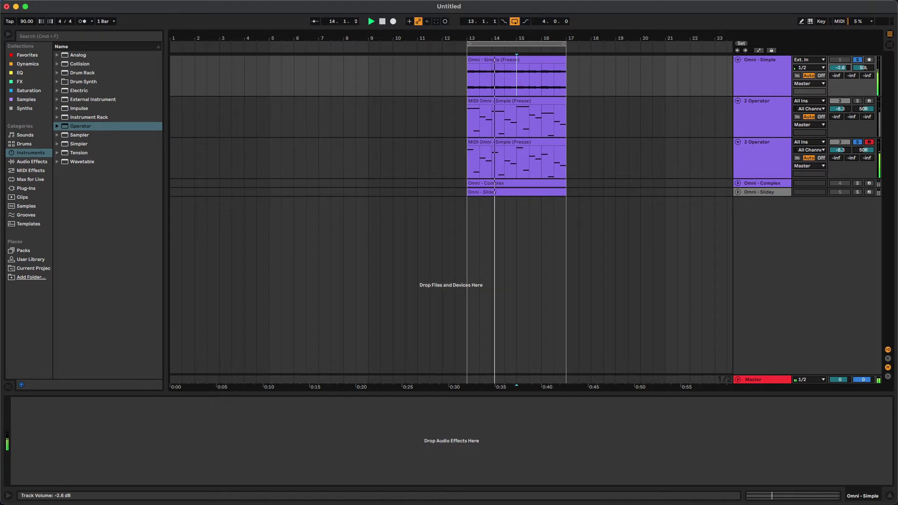
left_click_drag(840, 67, 841, 69)
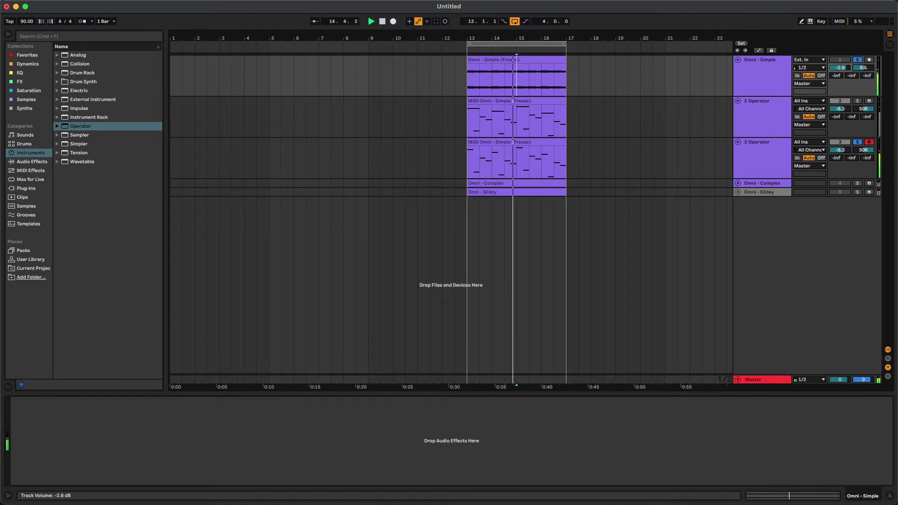
left_click(756, 80)
left_click(757, 156)
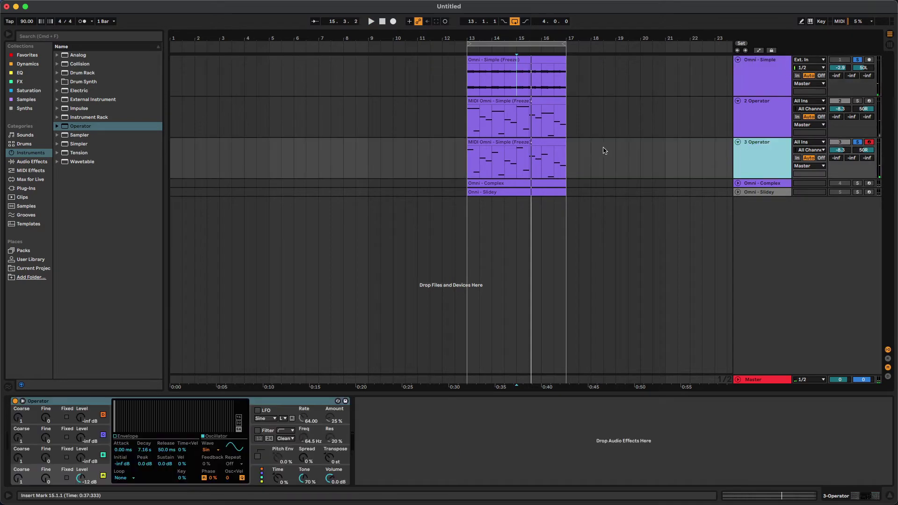
Rename the 3 Operator track to Melody and the 2 Operator track to Harmony
right_click(518, 60)
left_click(764, 147)
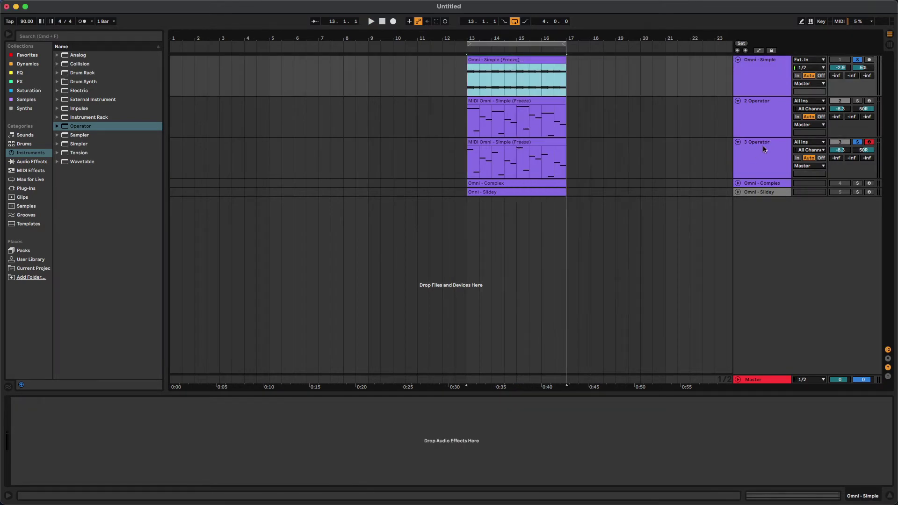
left_click(764, 149)
key("super+r")
type("Melody")
key("shift+Tab")
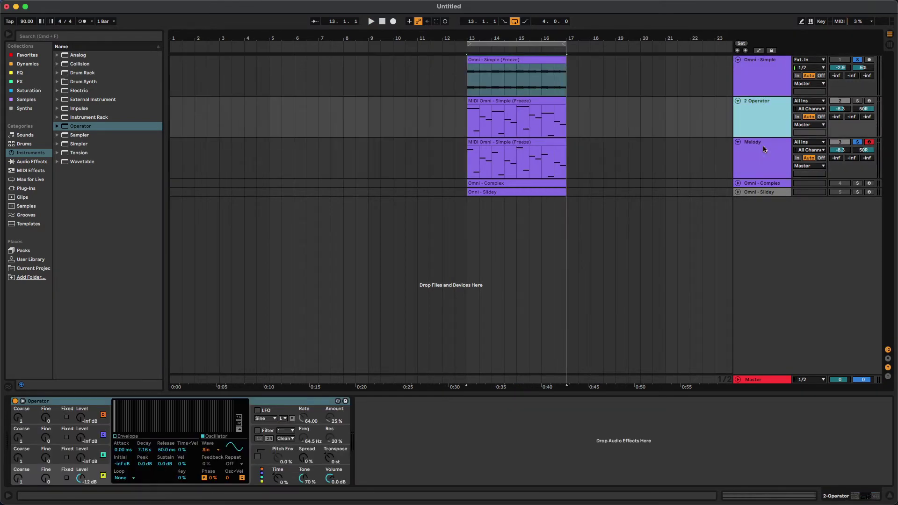
type("Harmony")
key("Return")
Review the Harmony, Melody and Drums MIDI conversion options for the Omni - Simple audio clip
right_click(498, 60)
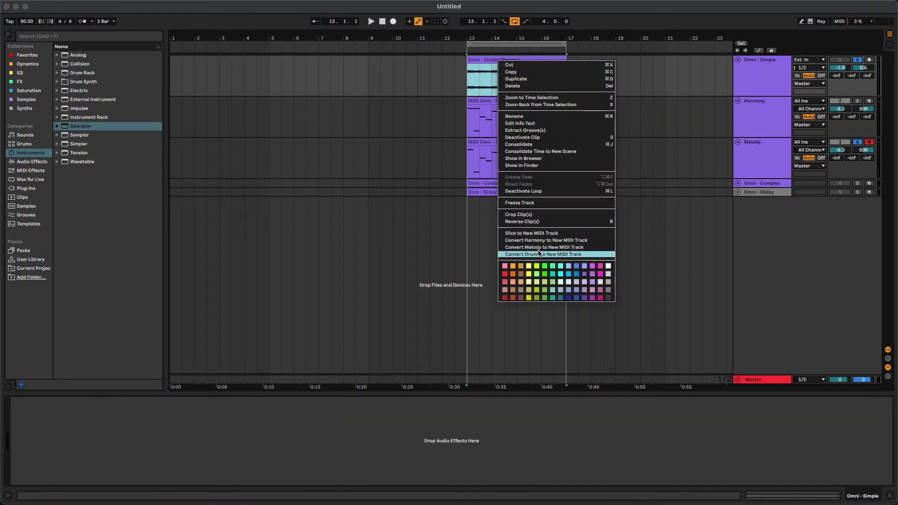
left_click(760, 148)
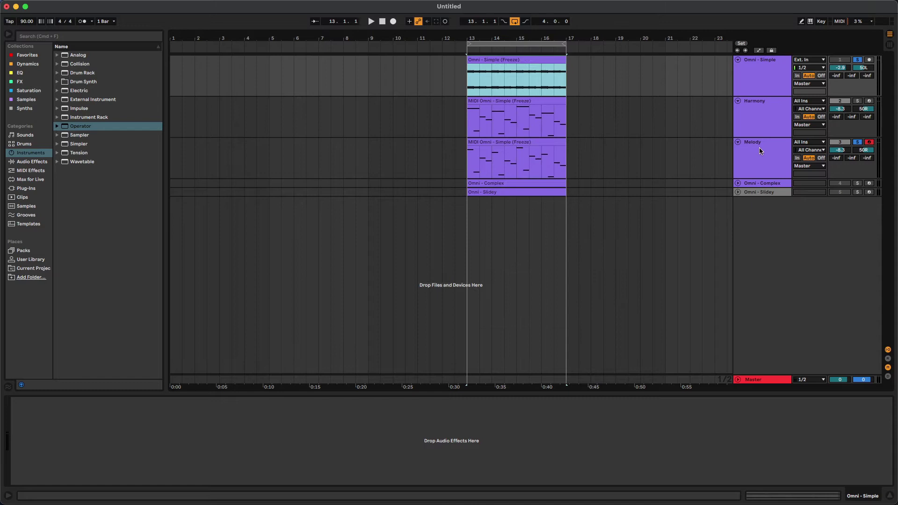
left_click(527, 146)
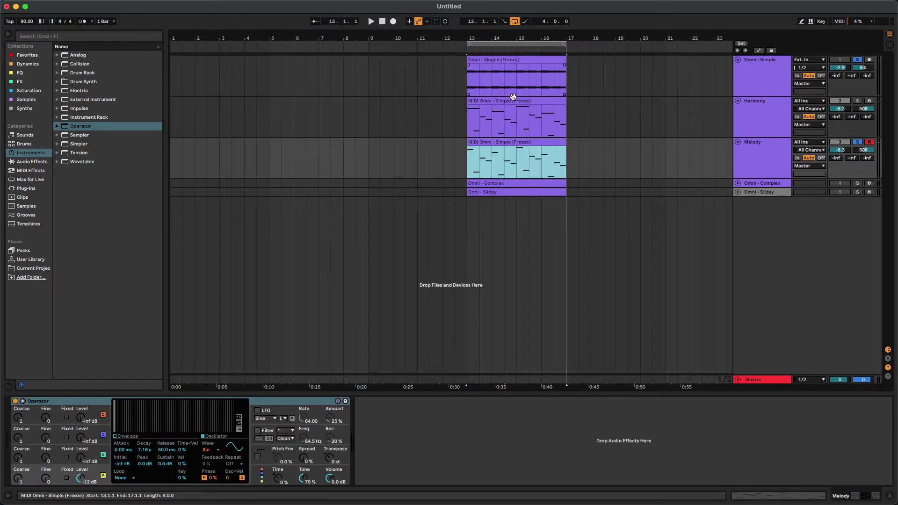
left_click(515, 59)
right_click(501, 58)
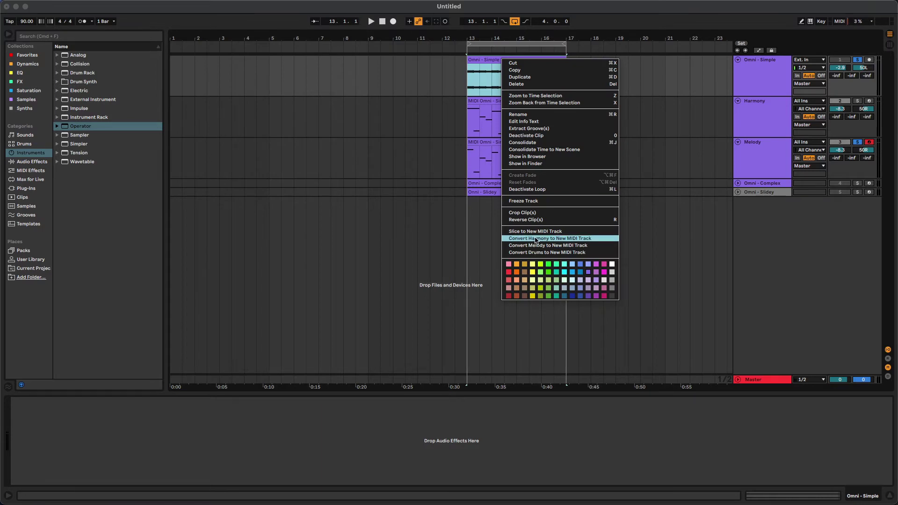
Solo Harmony together with Omni - Simple in place of Melody, and play both tracks
left_click(765, 120)
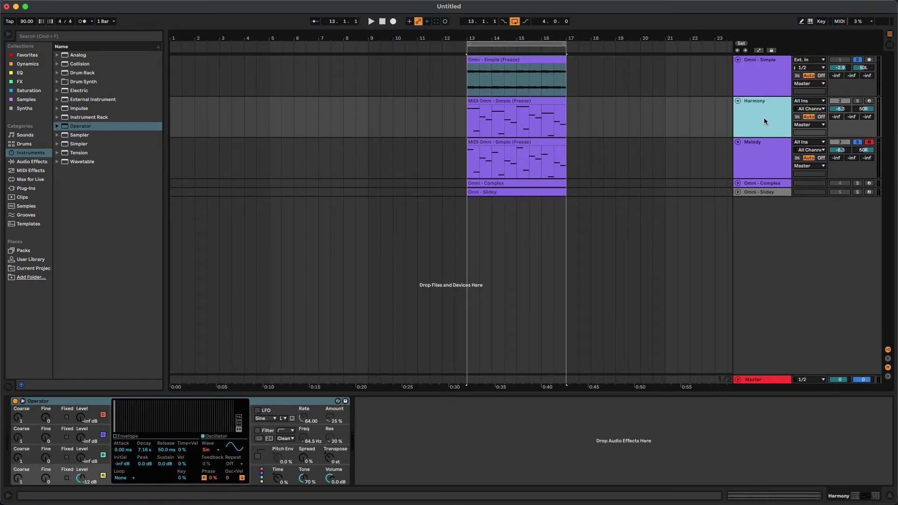
left_click(856, 102)
left_click(767, 77)
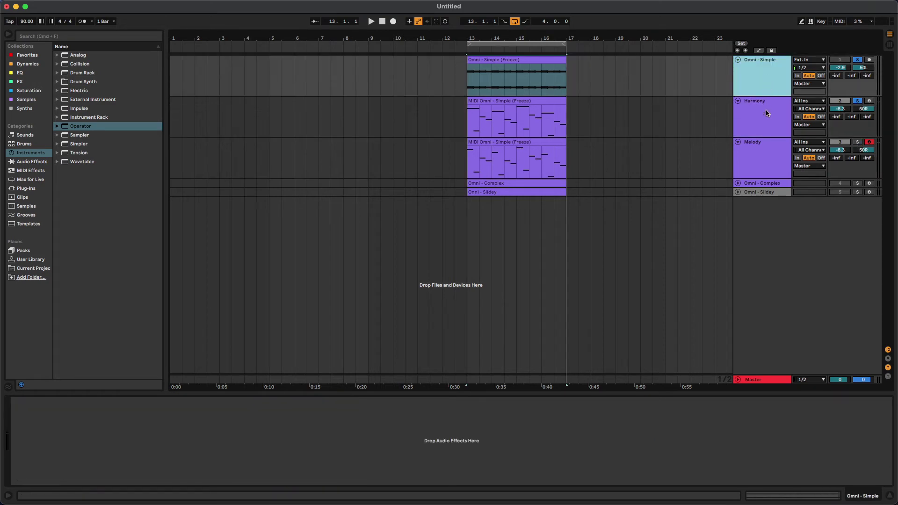
left_click(766, 110, "shift")
key("space")
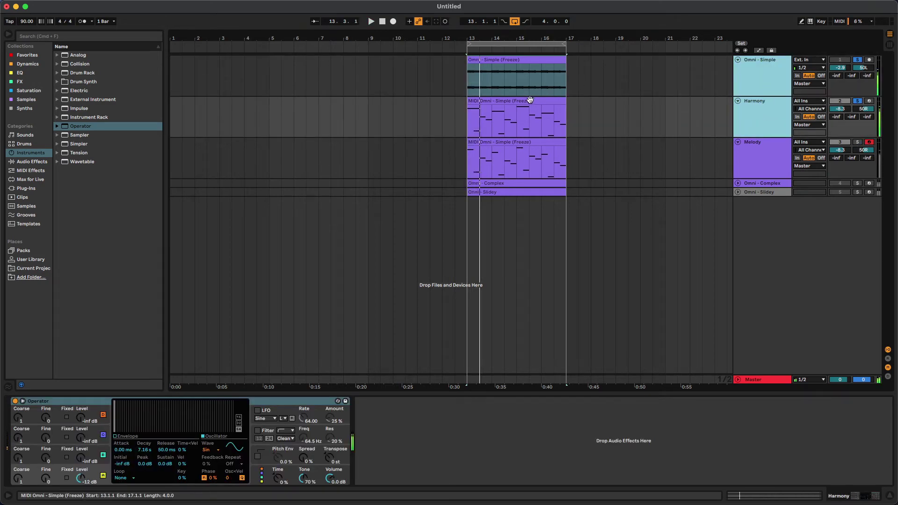
Solo only the Harmony track and play its MIDI clip from the start
left_click(521, 106)
left_click(859, 102)
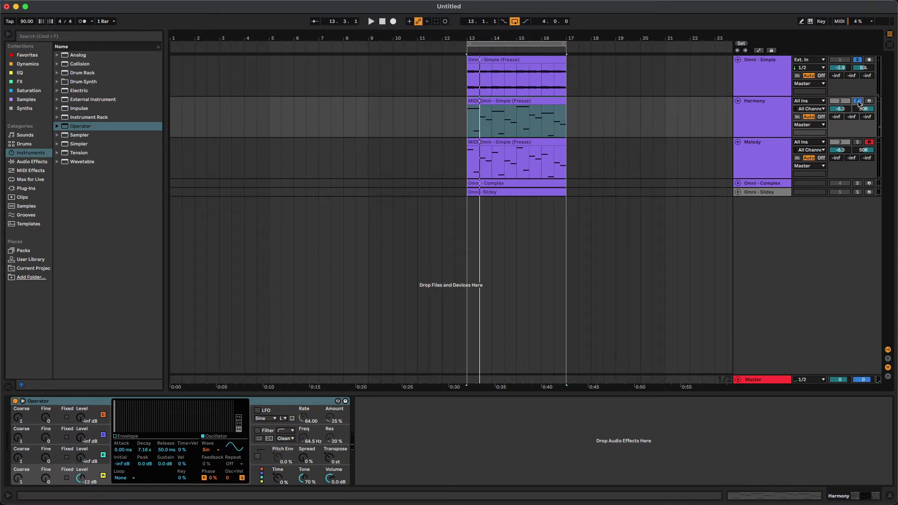
left_click(556, 100)
key("space")
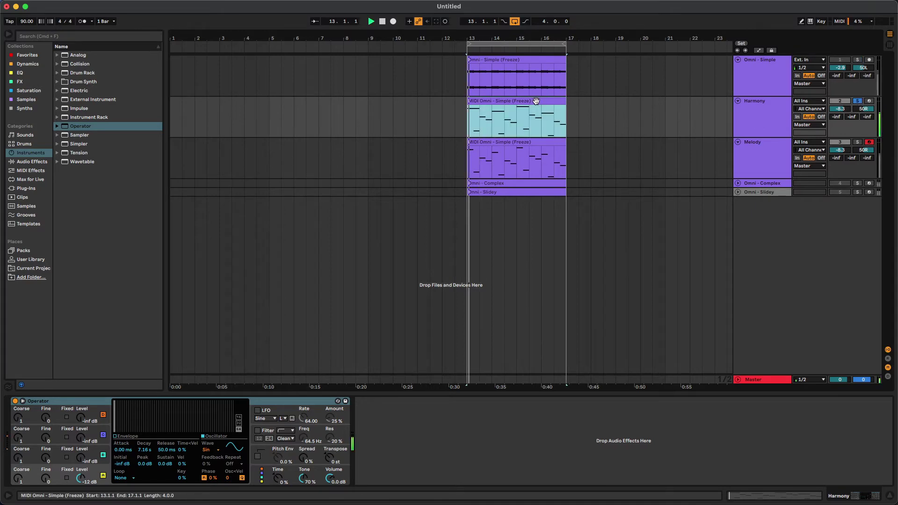
Open the Harmony clip in an enlarged note editor, and set the volumes to -8.5 dB for Omni - Simple and -4.5 dB for Harmony
double_click(537, 101)
left_click_drag(473, 370, 473, 269)
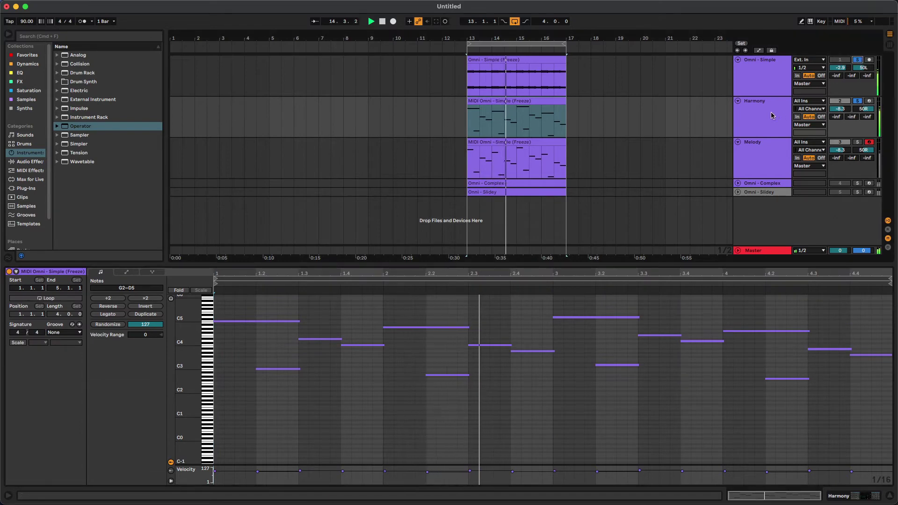
left_click_drag(852, 112, 840, 82)
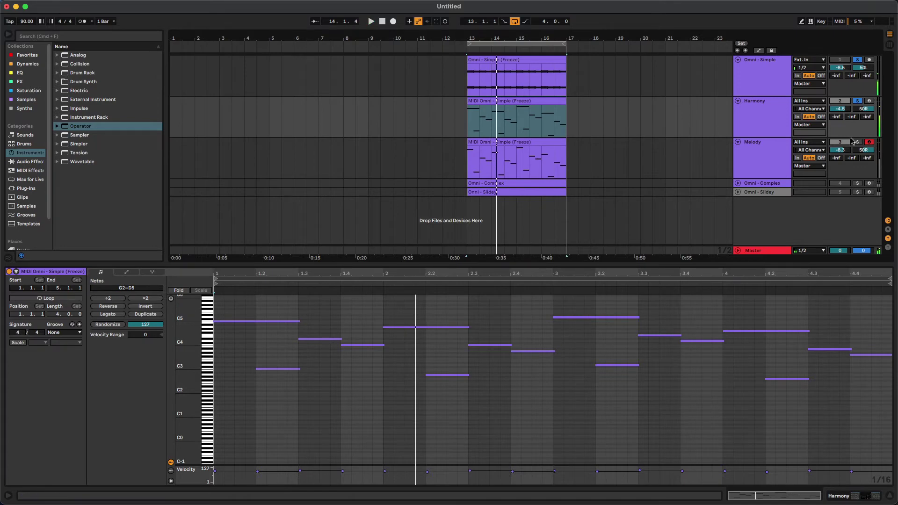
Solo Melody together with Omni - Simple in place of Harmony, play both, and select the Melody track's MIDI clip
left_click(773, 145)
left_click(857, 142)
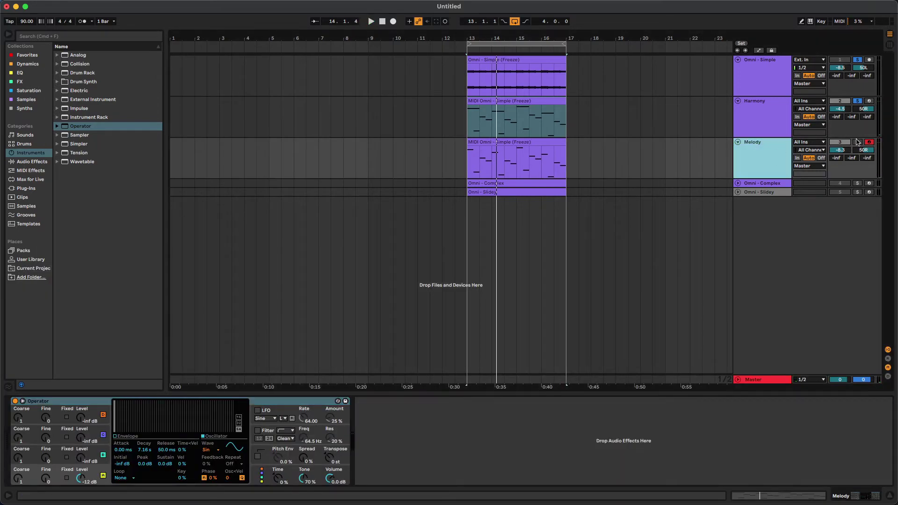
key("space")
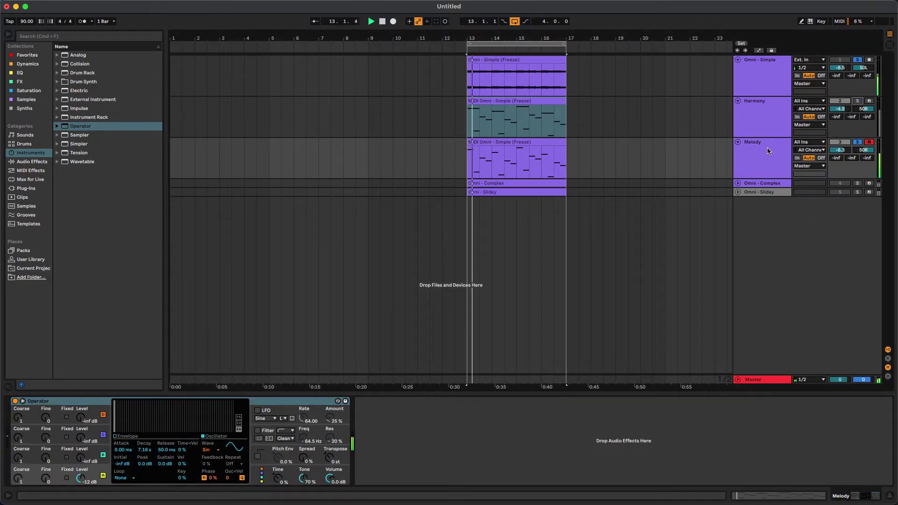
left_click(767, 146)
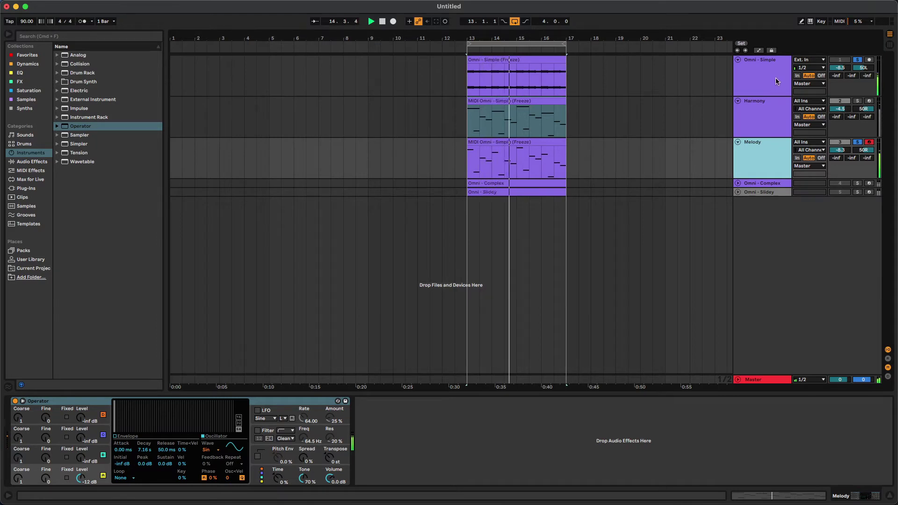
double_click(517, 161)
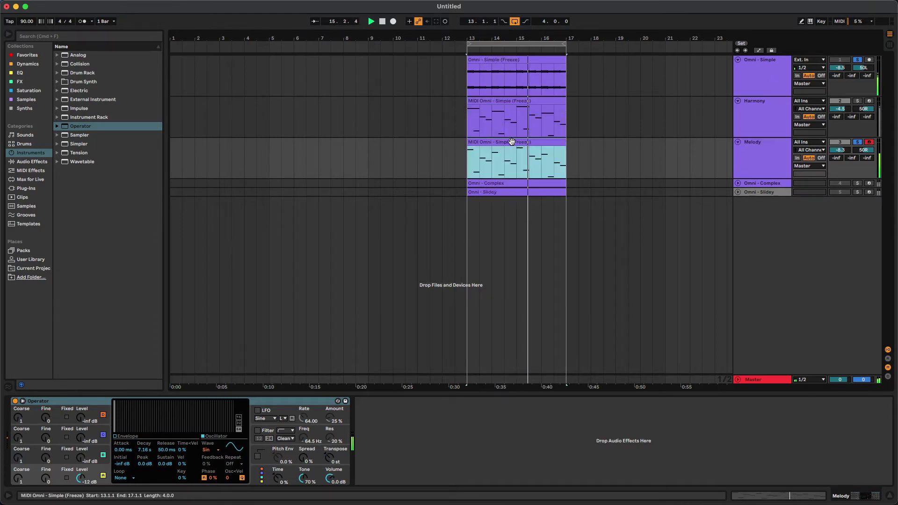
Delete the Harmony track made from the Omni - Simple audio
scroll(686, 309, "down", 1)
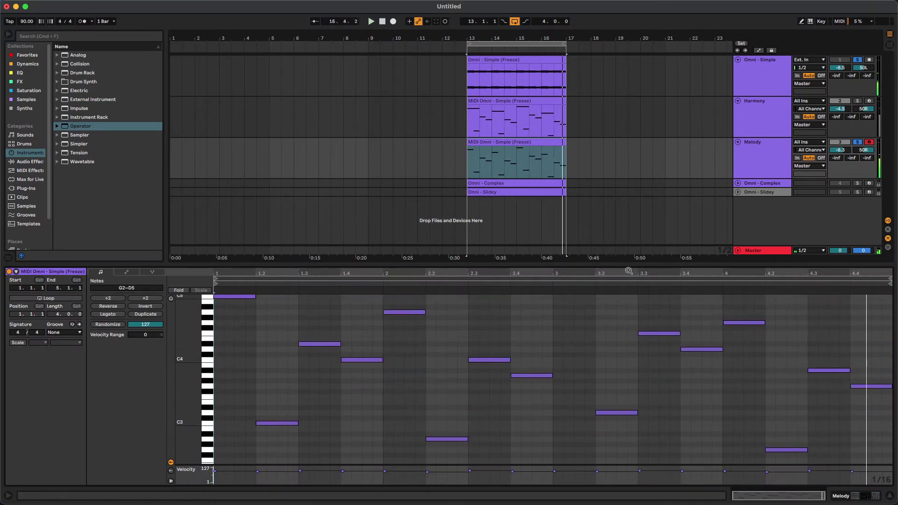
left_click(747, 162)
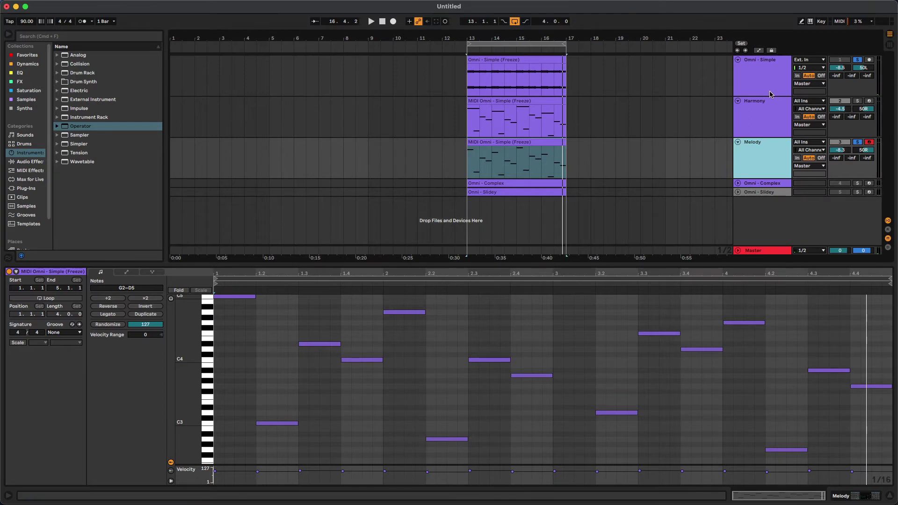
left_click(766, 117)
key("Delete")
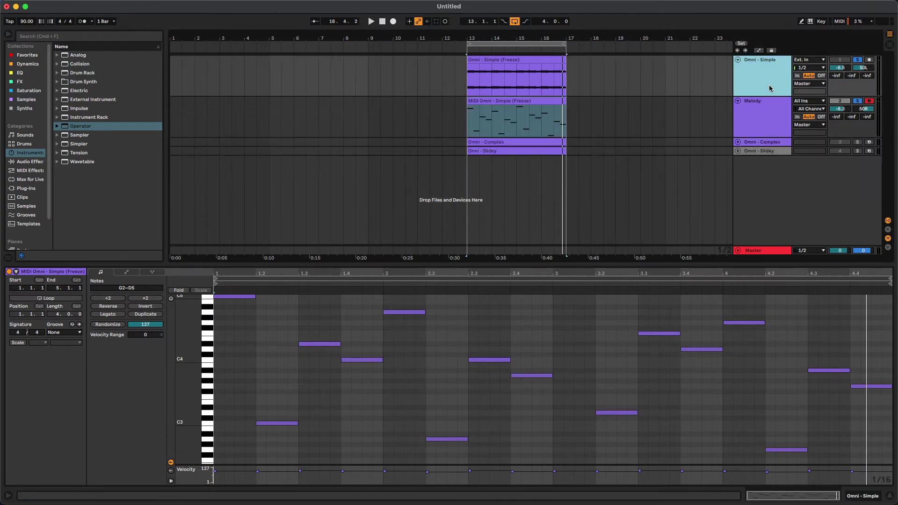
Collapse the Omni - Simple and Melody tracks, and solo only Omni - Simple
key("u")
left_click(754, 78)
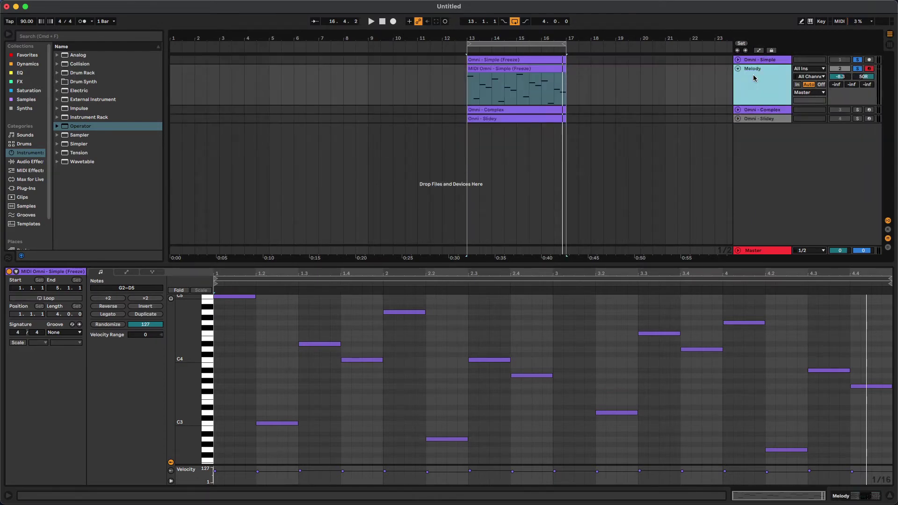
key("u")
left_click(858, 60)
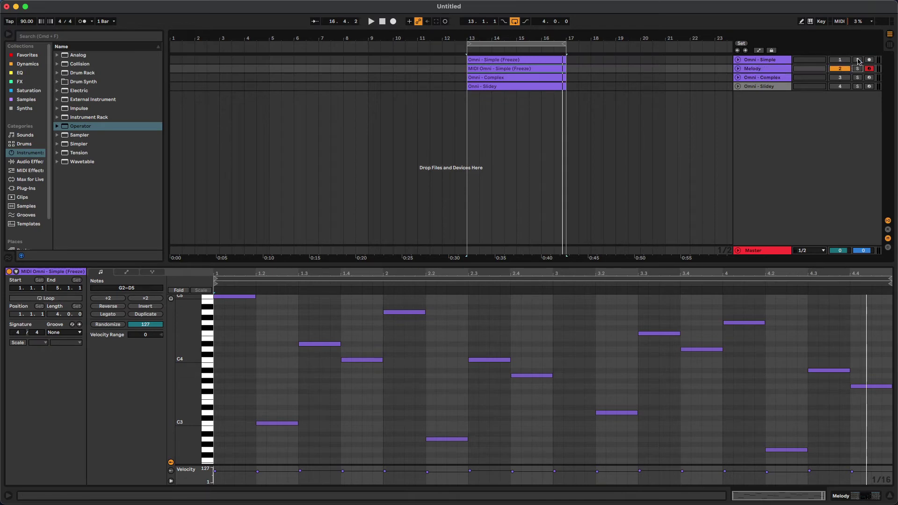
Expand the Omni - Complex track and rename the Melody track as "Melody - Simple"
left_click(762, 71)
left_click(744, 78)
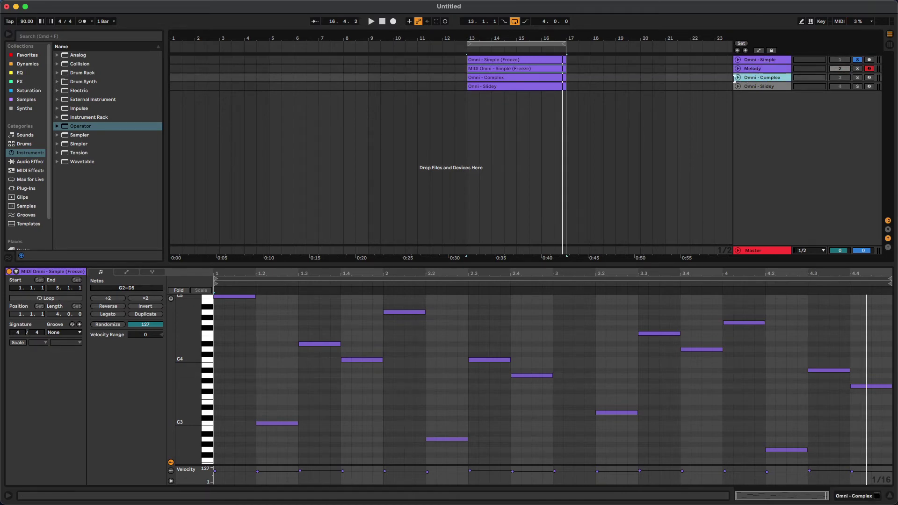
left_click(738, 77)
left_click(763, 67)
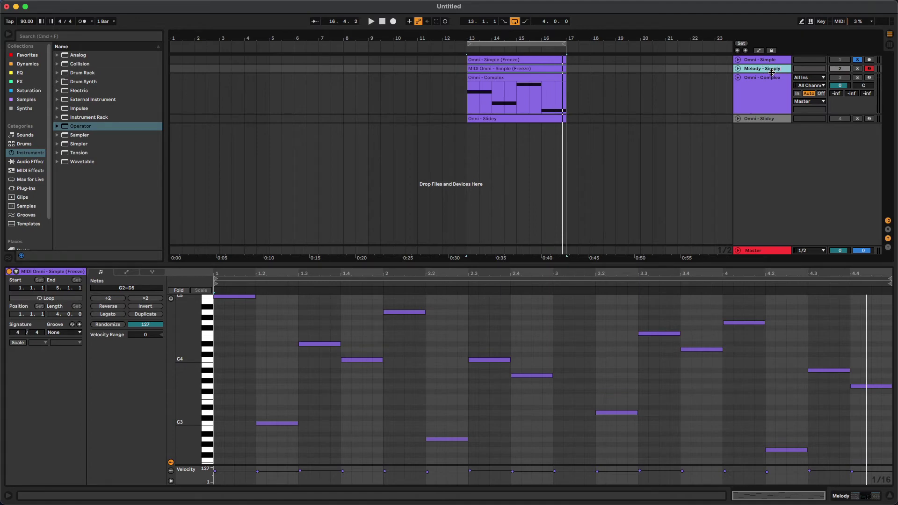
key("Return")
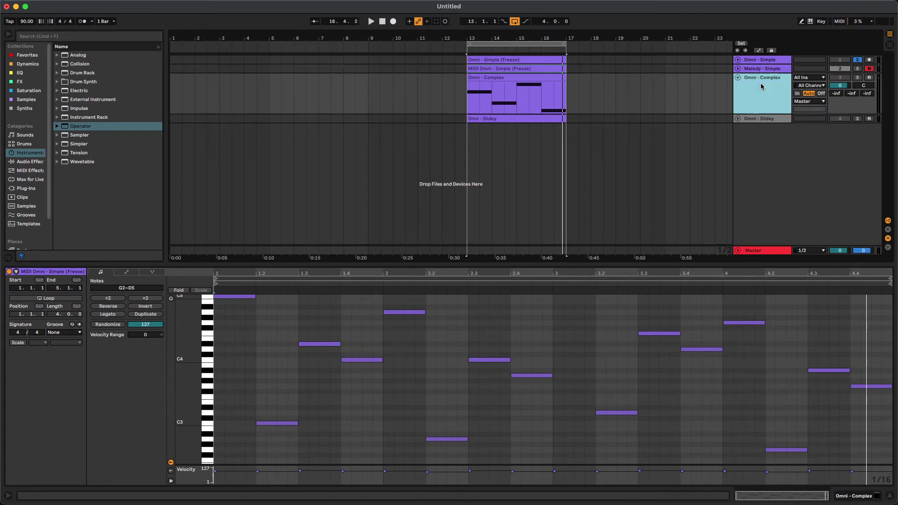
Solo the Omni - Complex track and play its MIDI clip from bar 13
left_click(848, 103)
left_click(856, 77)
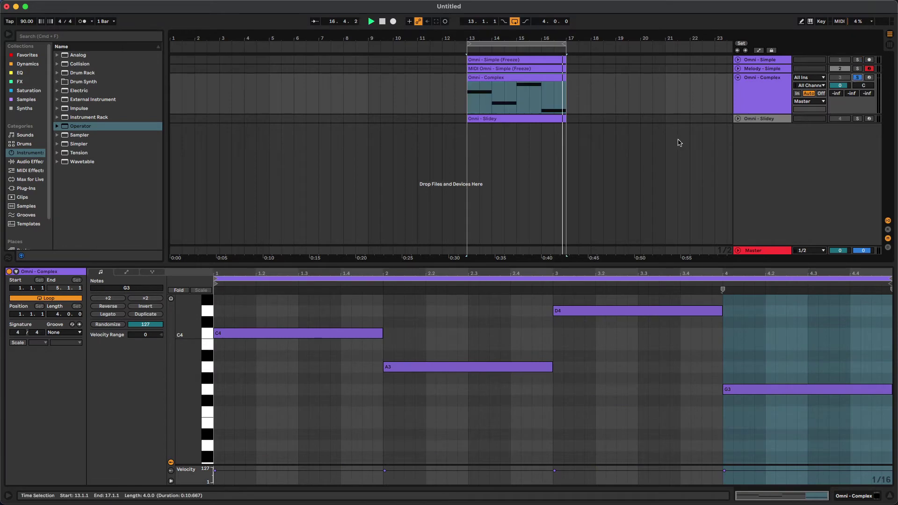
key("space")
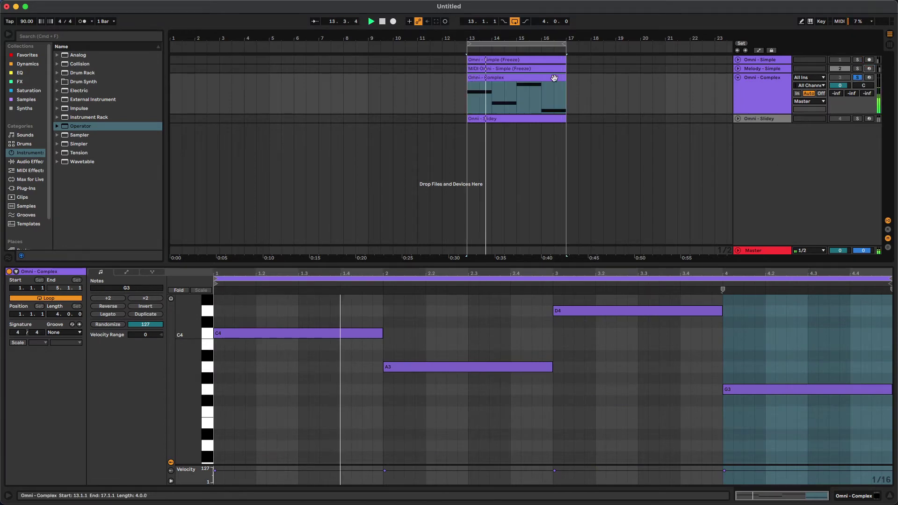
Freeze the Omni - Complex track and flatten it to audio
left_click(512, 77)
right_click(513, 79)
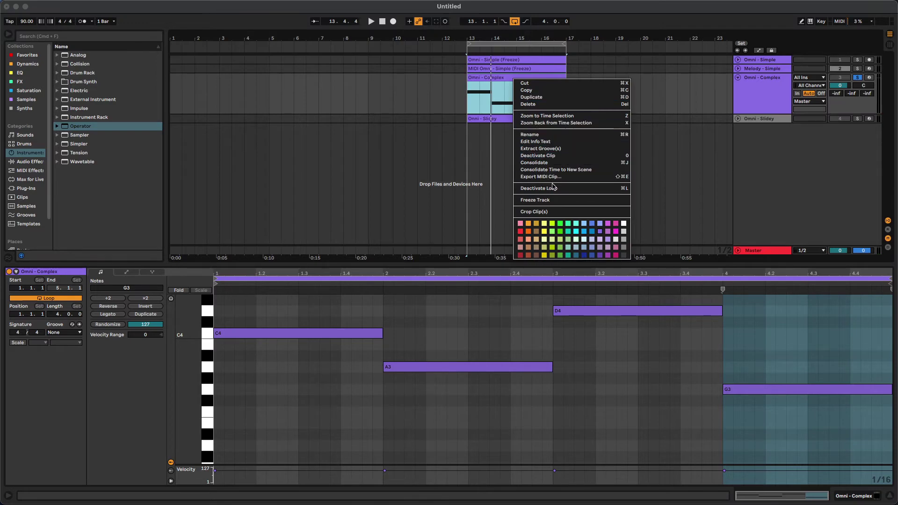
left_click(754, 91)
right_click(759, 81)
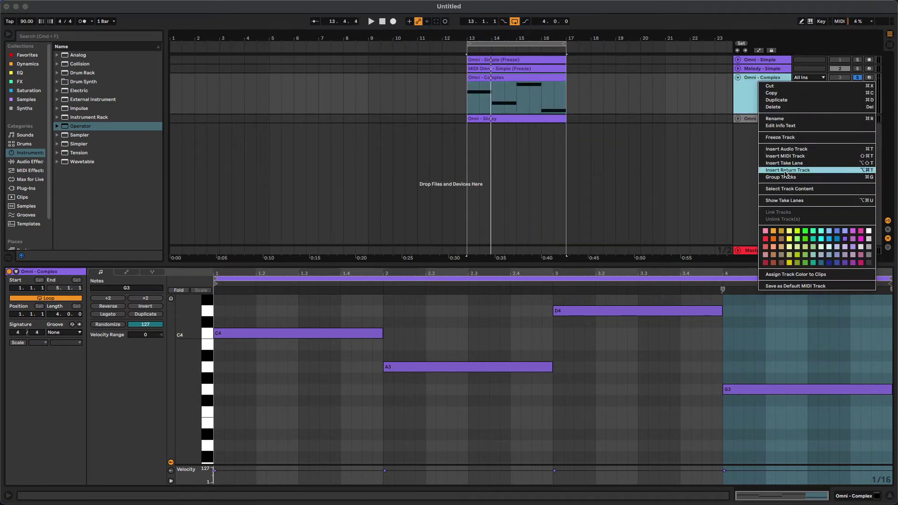
left_click(785, 138)
right_click(764, 87)
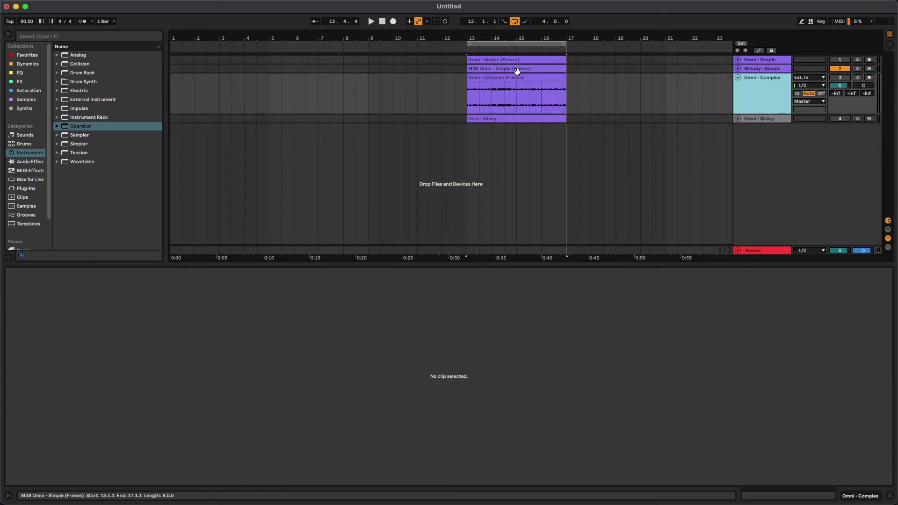
left_click(784, 150)
Convert the harmony of the flattened Omni - Complex clip to a new MIDI track
left_click(567, 87)
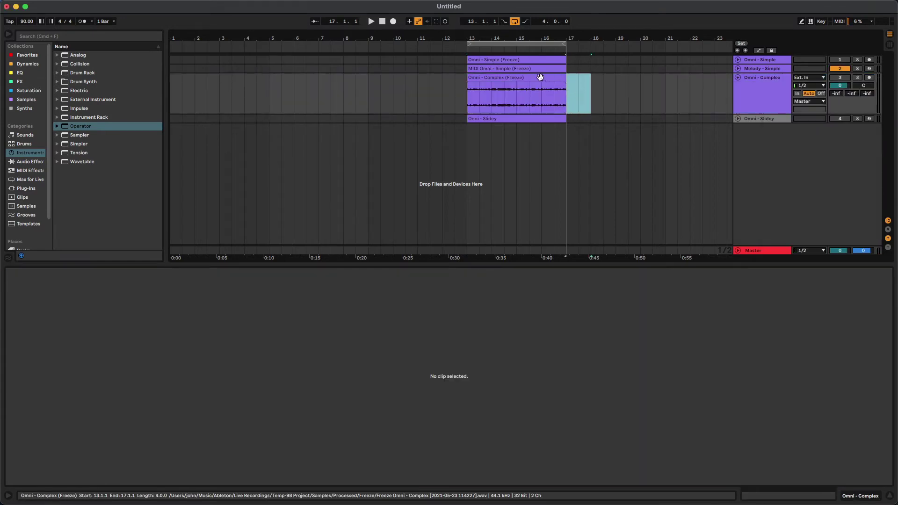
left_click(538, 93)
right_click(555, 79)
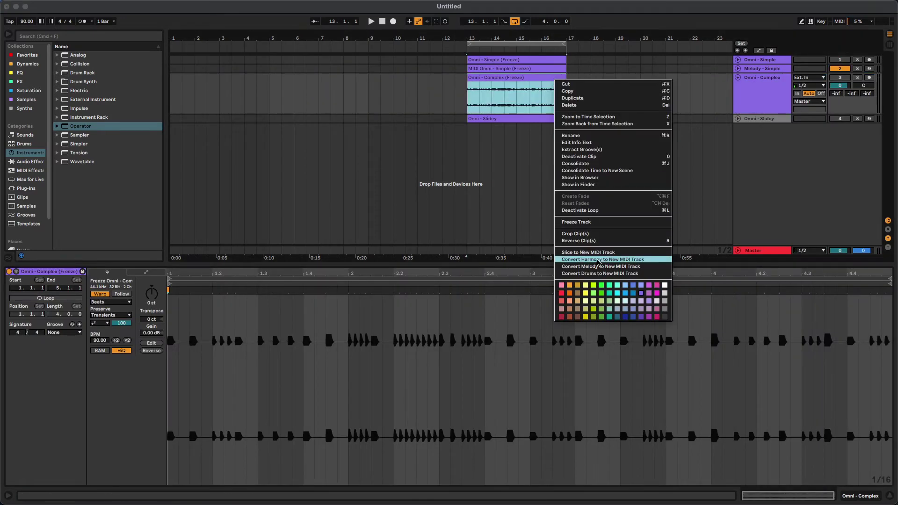
left_click(597, 258)
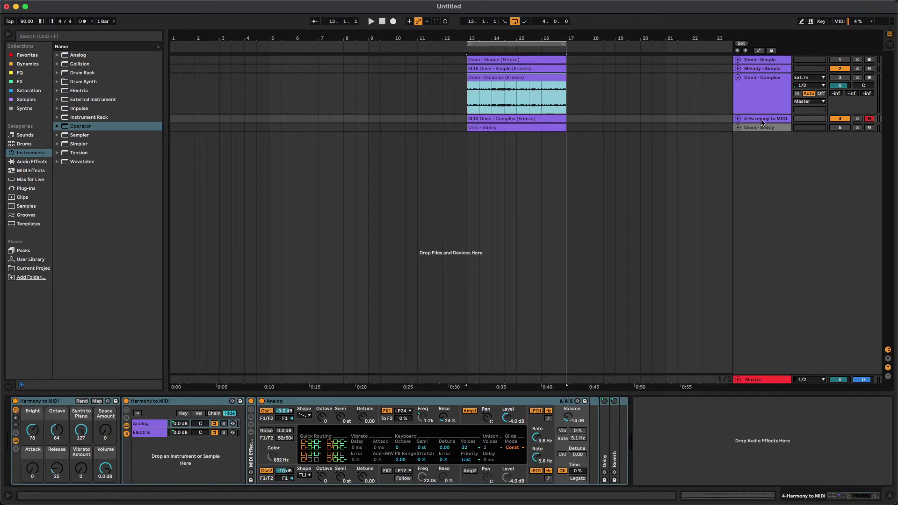
left_click(762, 121)
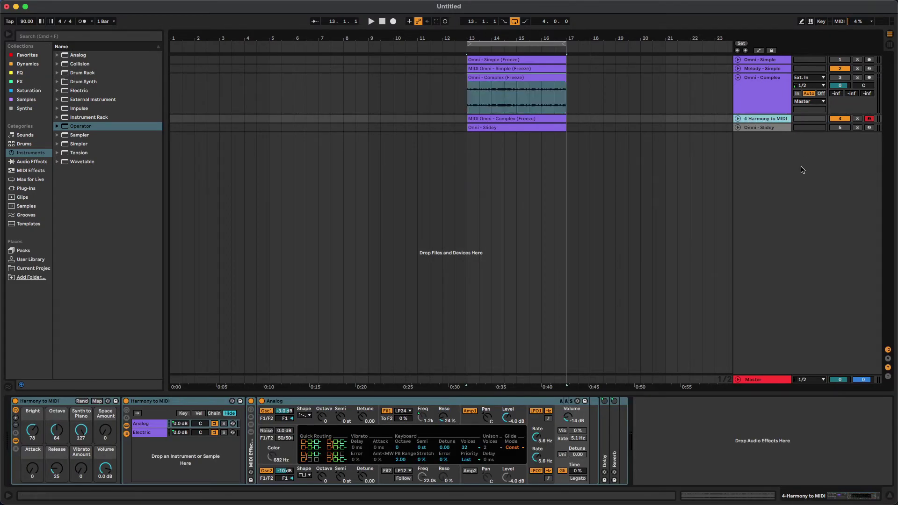
Convert the melody of the Omni - Complex audio to another MIDI track, placing the harmony track above it with both expanded
right_click(528, 82)
left_click(605, 270)
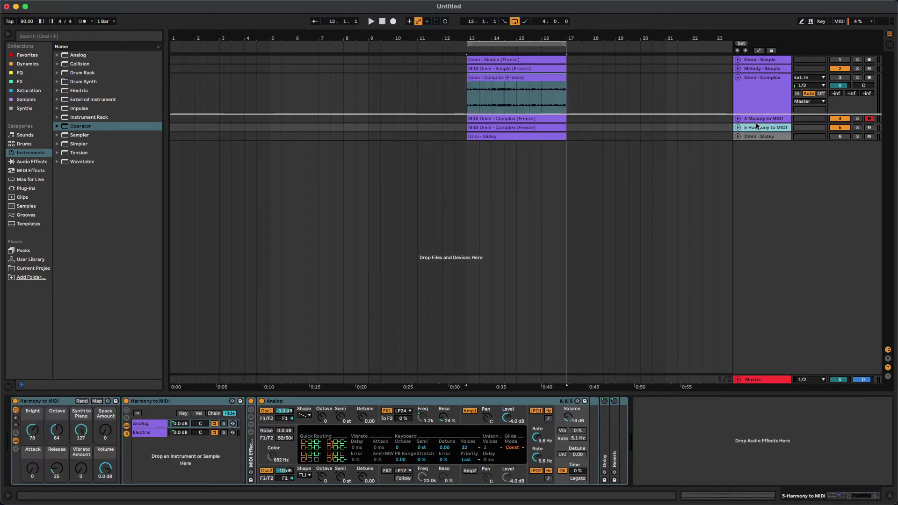
left_click_drag(758, 126, 757, 125)
left_click(737, 119)
left_click(738, 160)
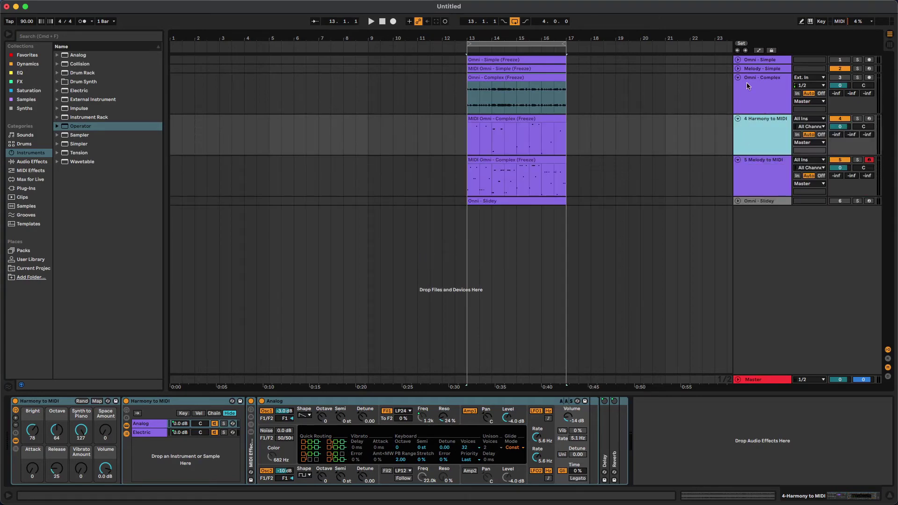
Copy Operator from the Melody - Simple track and use it to replace the Harmony to MIDI track's instrument
left_click(758, 69)
right_click(41, 405)
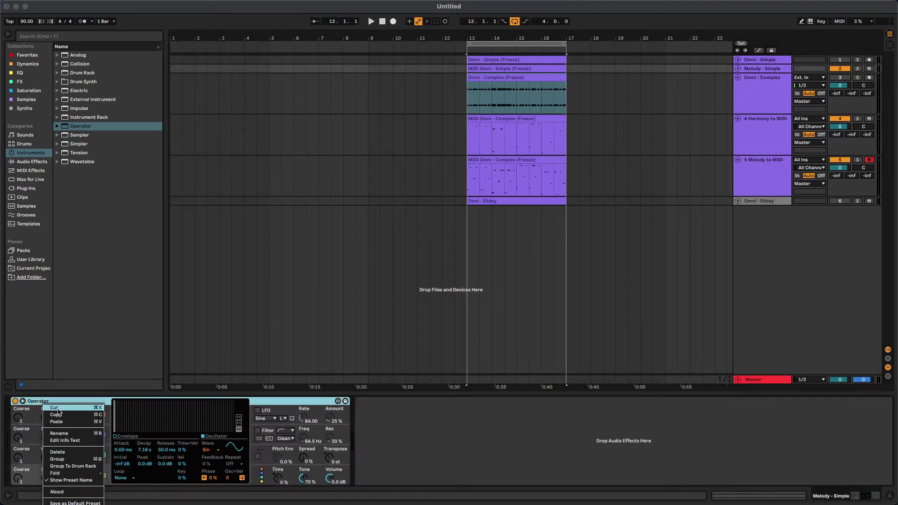
left_click(52, 416)
left_click(765, 139)
left_click(32, 402)
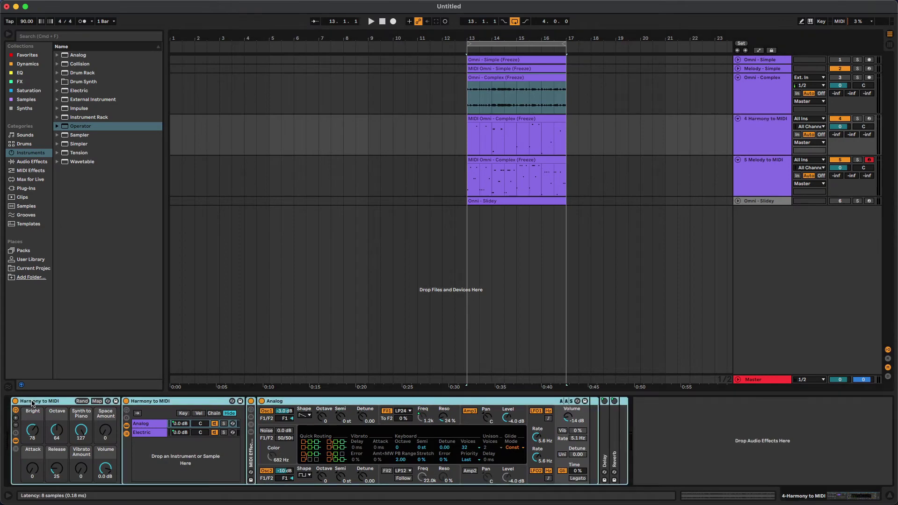
key("Delete")
key("super+v")
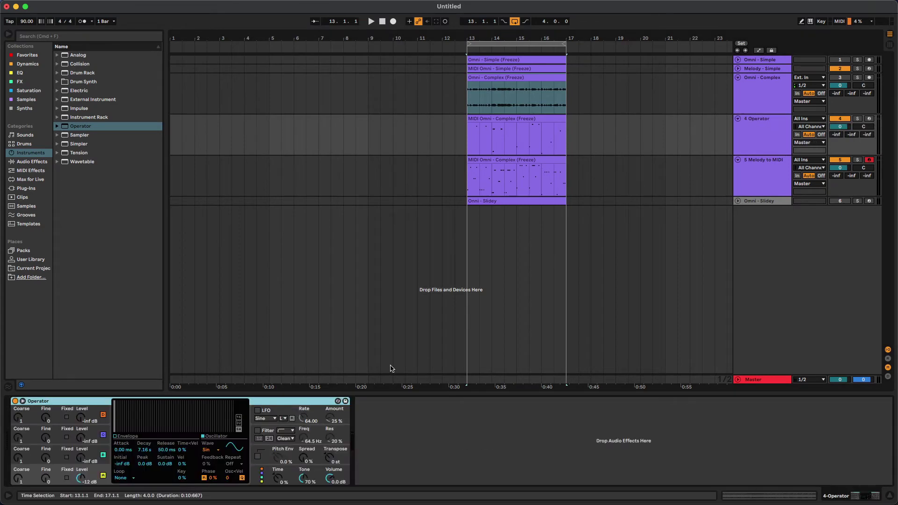
Replace the Melody to MIDI track's instrument with the copied Operator
left_click(719, 174)
left_click(63, 407)
key("Delete")
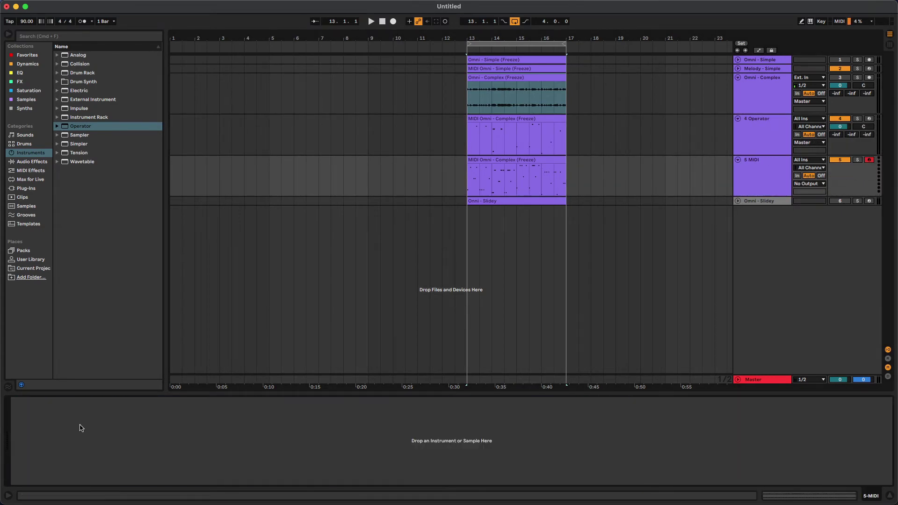
key("super+v")
Rename the two Operator tracks as Harmony and Melody, in that order
left_click(760, 137)
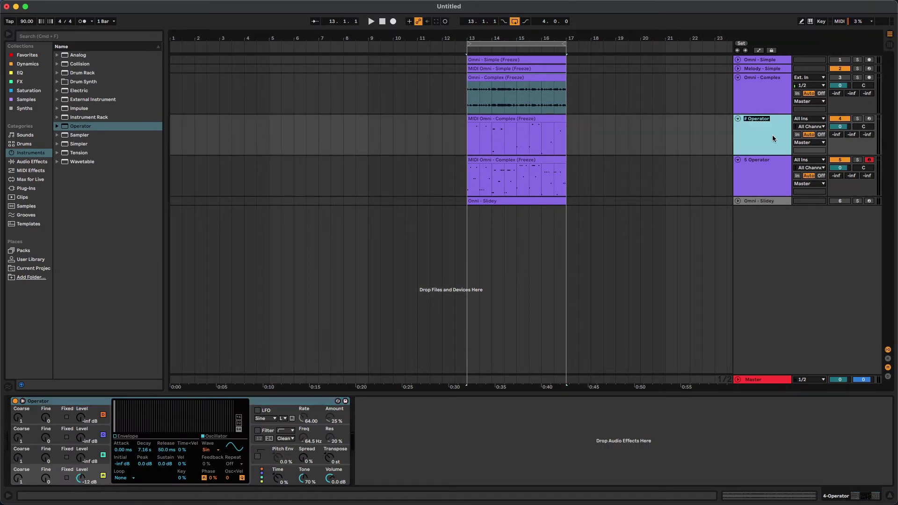
key("Tab")
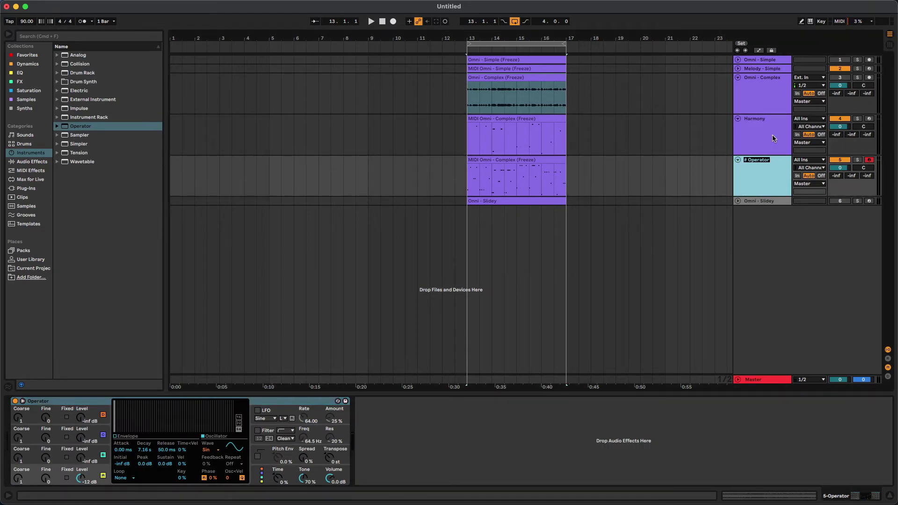
left_click(773, 138)
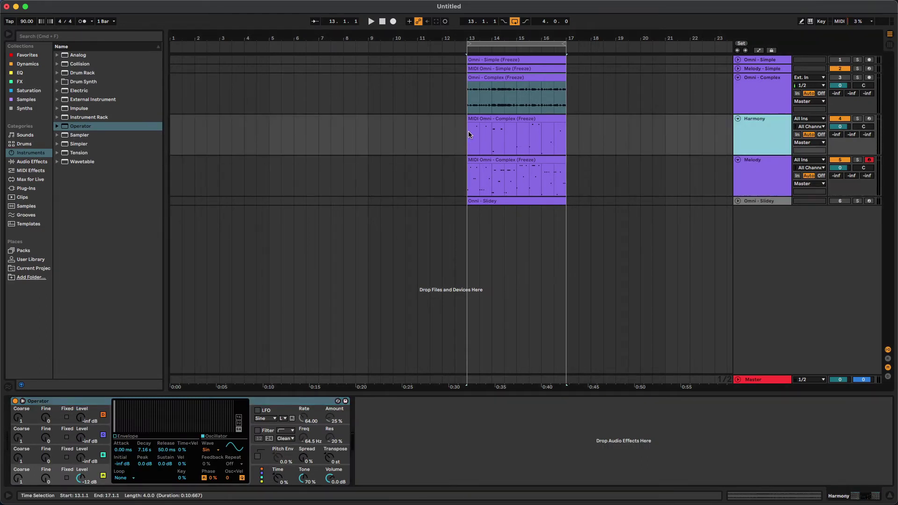
Arm and solo the Harmony track, play its converted clip, and open the clip in the note editor
left_click(489, 118)
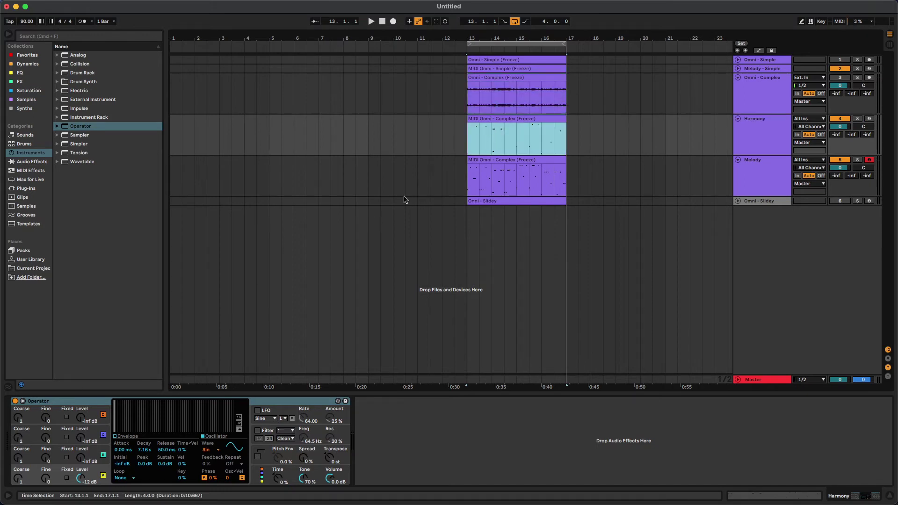
left_click(480, 134)
left_click_drag(565, 134, 534, 131)
left_click(870, 118)
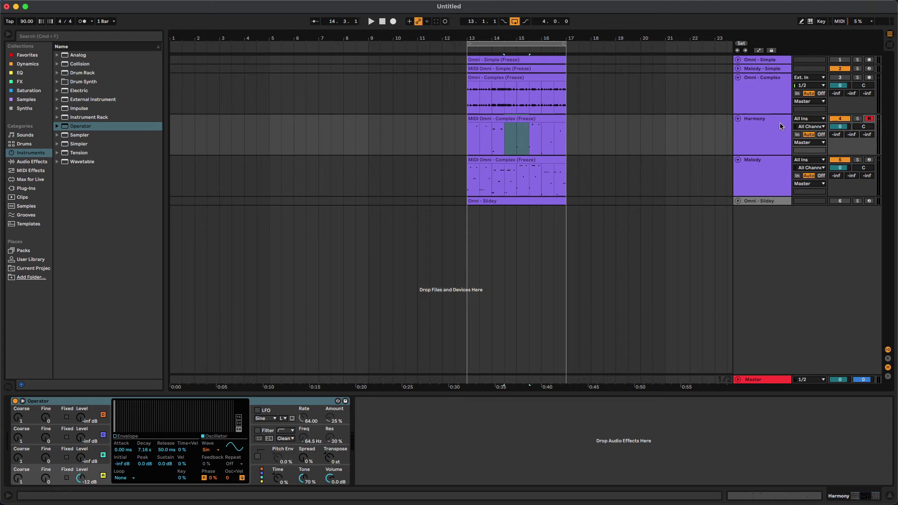
left_click(485, 119)
left_click(858, 119)
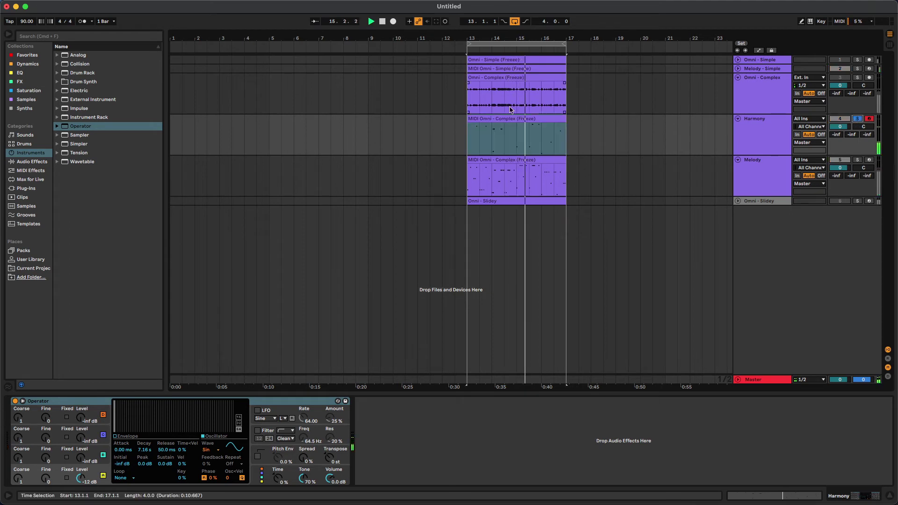
double_click(487, 118)
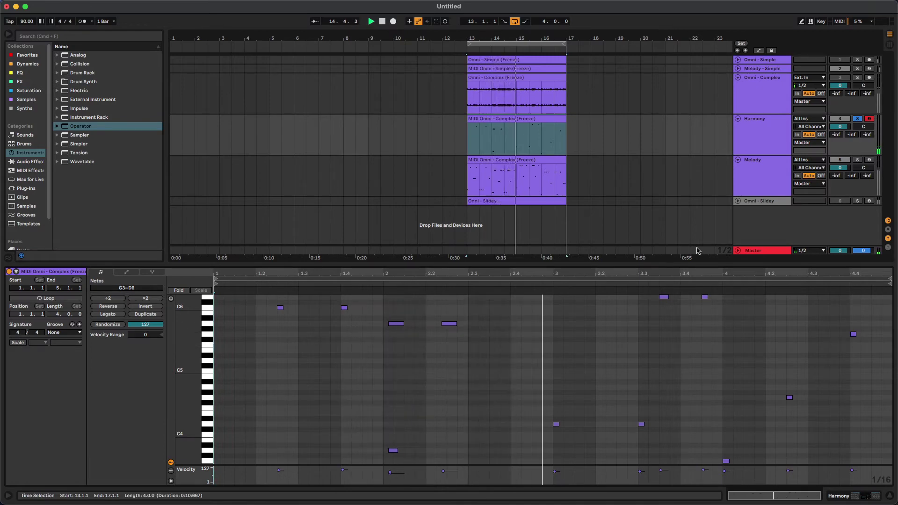
Show the Melody clip's notes, solo Melody in place of Harmony, disarm Harmony, and play the Melody clip
left_click(760, 165)
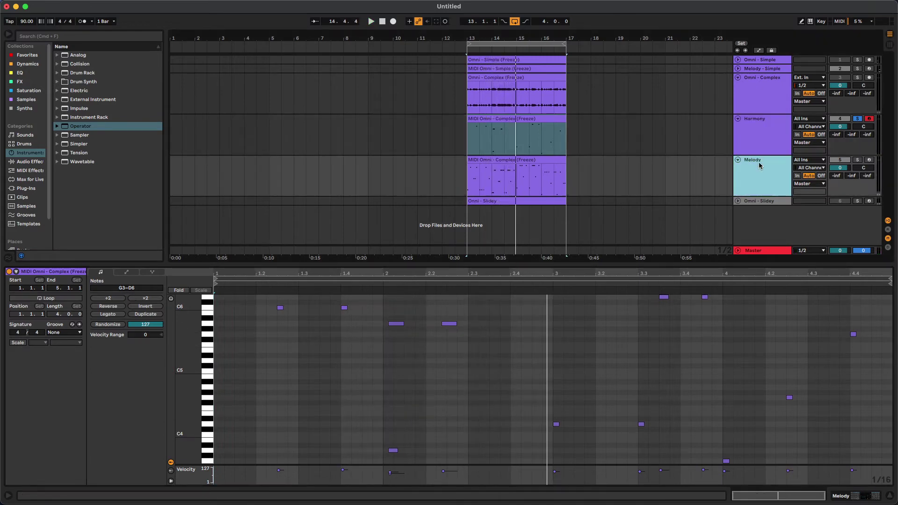
left_click(475, 191)
scroll(366, 374, "up", 2)
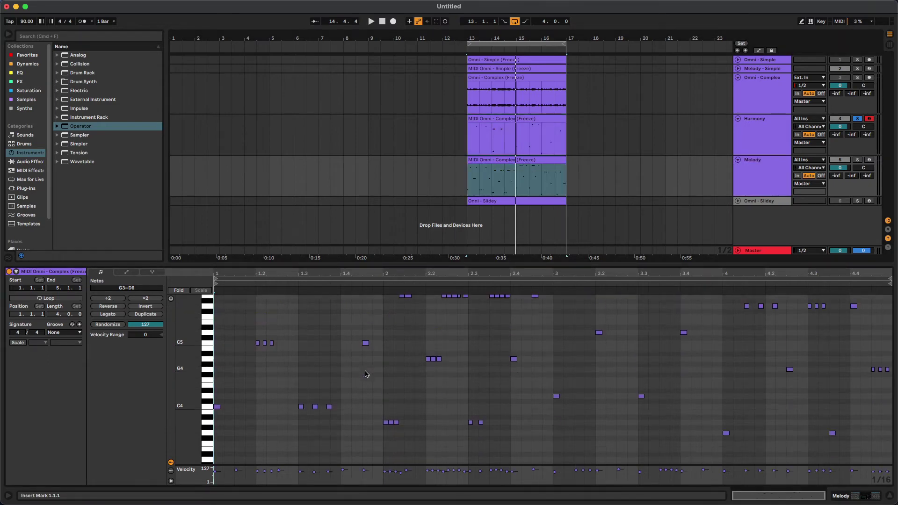
scroll(367, 374, "up", 2)
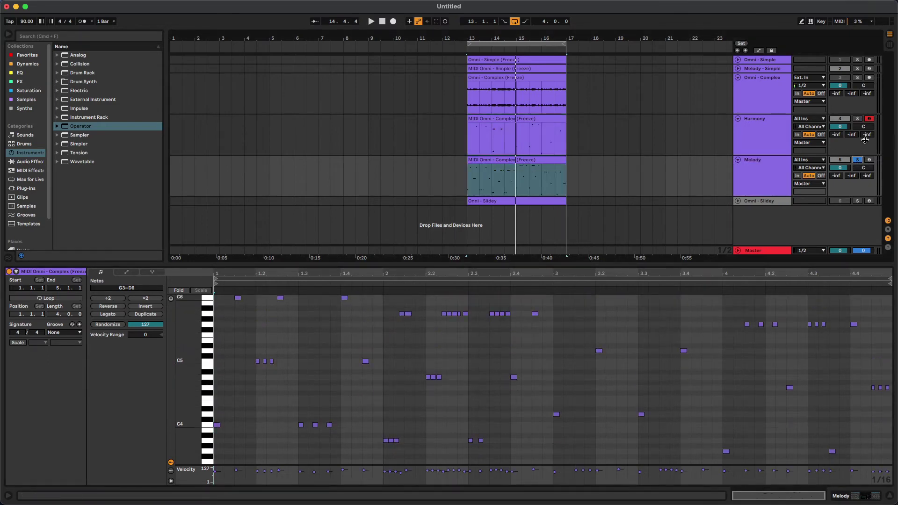
left_click(869, 119)
key("space")
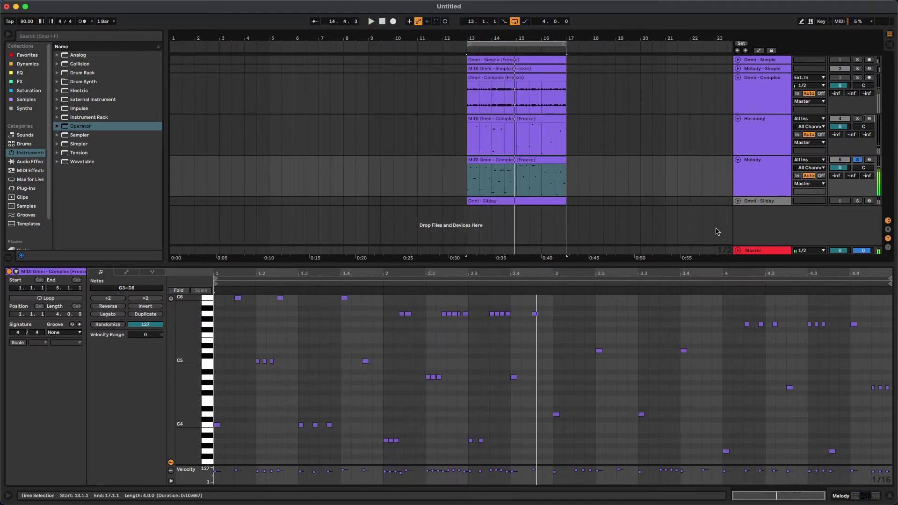
Pan the Omni - Complex audio track to 50L and the Melody track to 50R
left_click(762, 84)
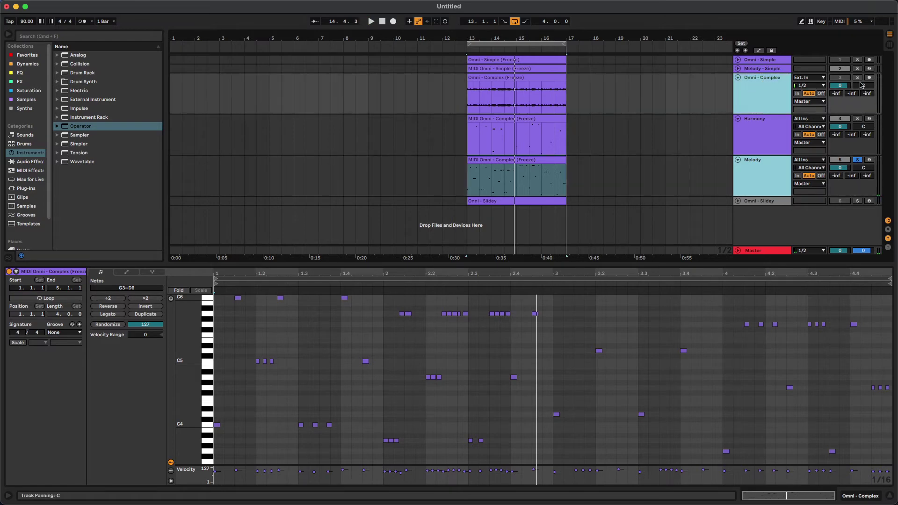
left_click_drag(863, 88, 864, 103)
left_click(766, 84)
left_click(758, 181)
left_click_drag(861, 169, 861, 131)
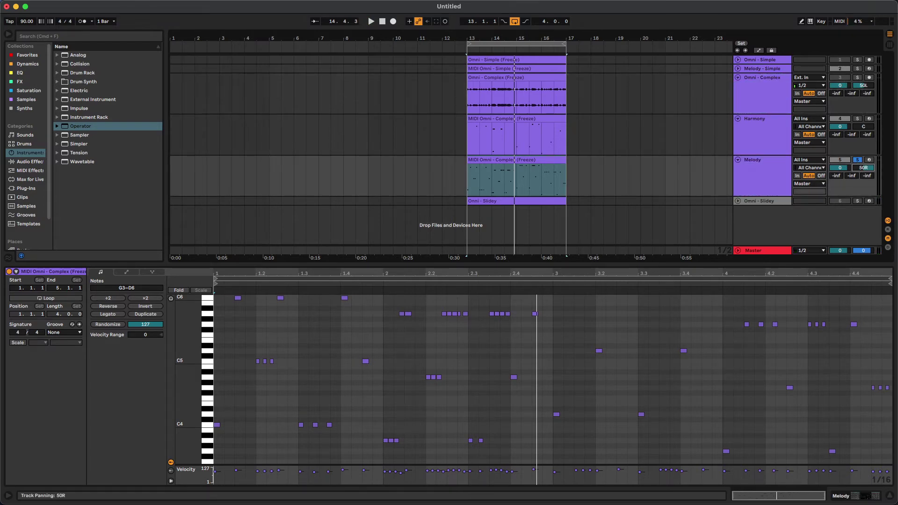
left_click(749, 171)
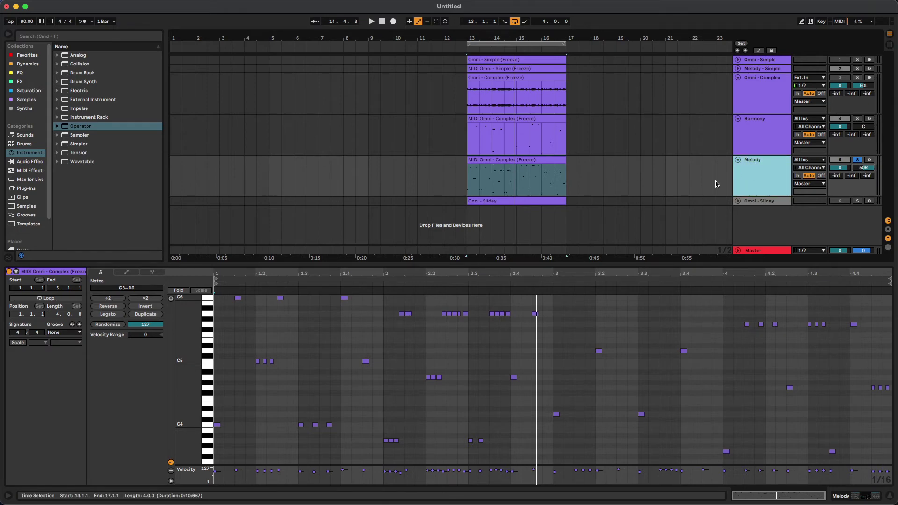
Solo Omni - Complex alongside Melody, play both, and set their volumes to about -3.0 and -8.2 dB respectively
left_click(853, 103, "super")
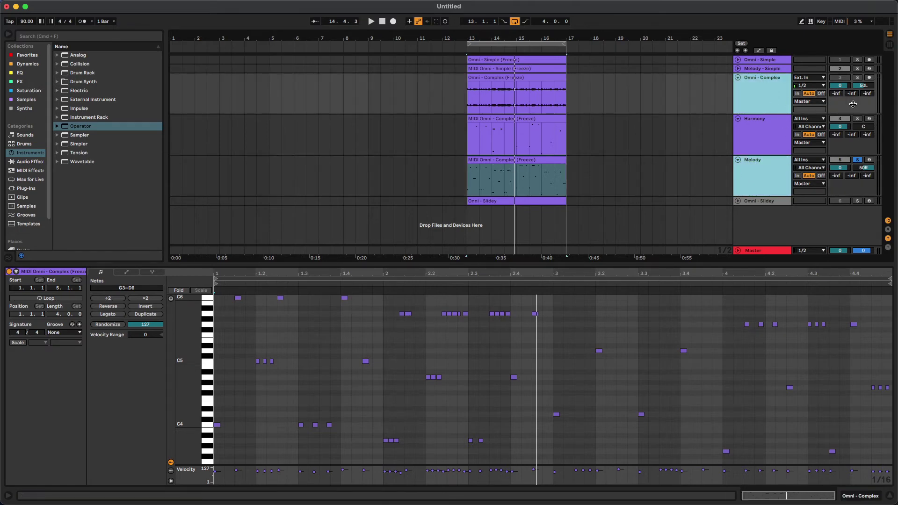
left_click(859, 78)
key("space")
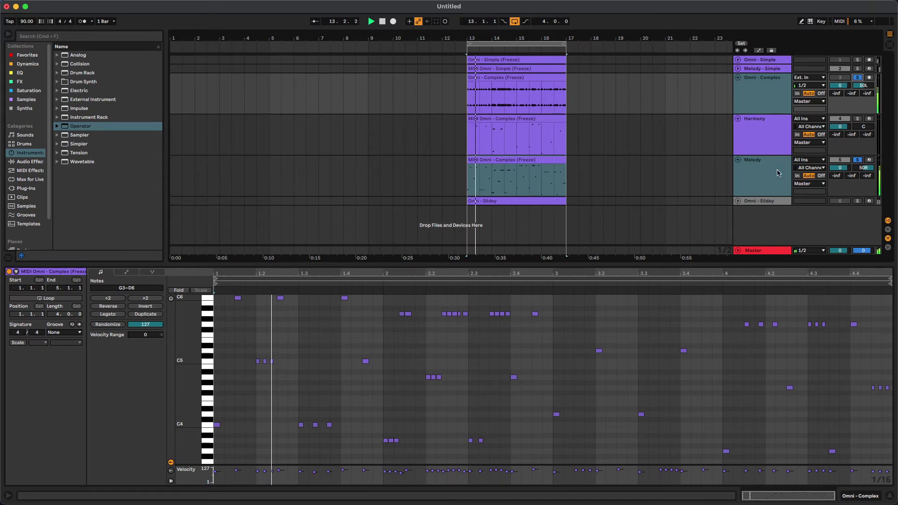
left_click(841, 171)
left_click_drag(841, 170, 841, 171)
left_click(769, 169)
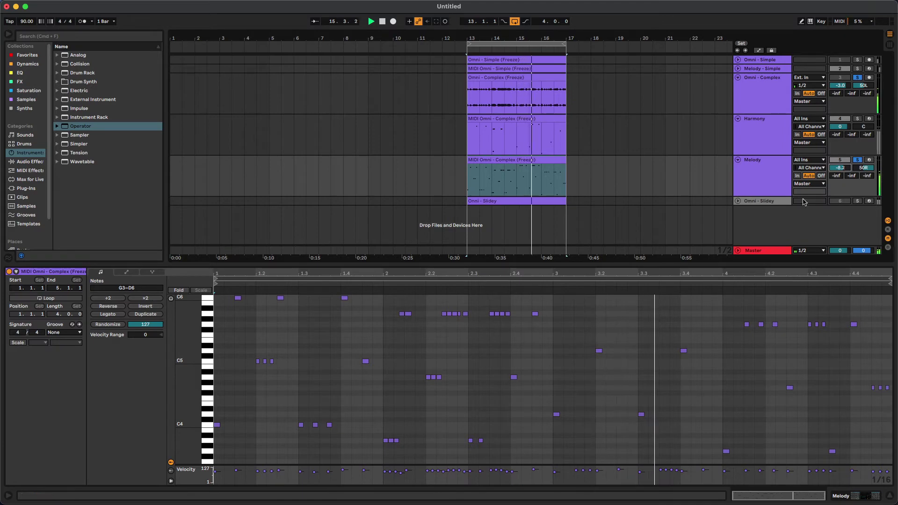
Stop playback and examine the timing and gaps of the repeated Melody notes around 2.3 in close-up
scroll(728, 324, "down", 3)
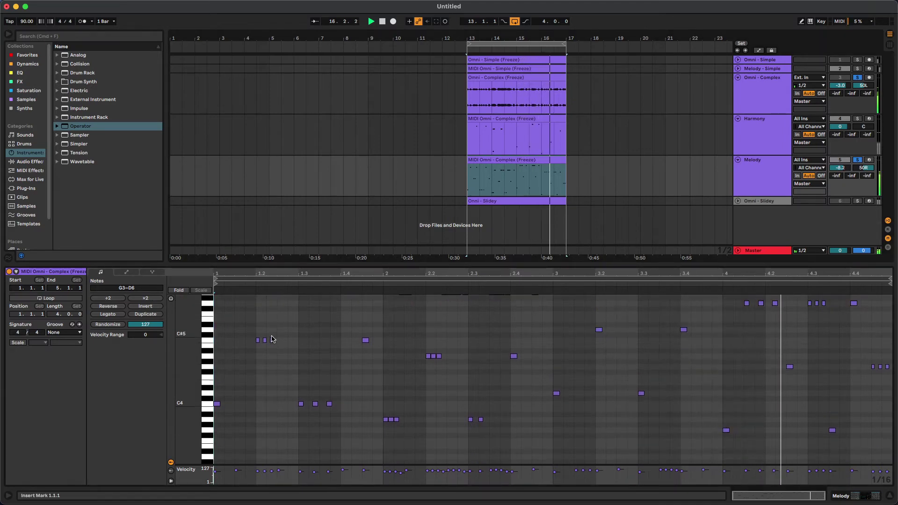
left_click_drag(192, 335, 184, 353)
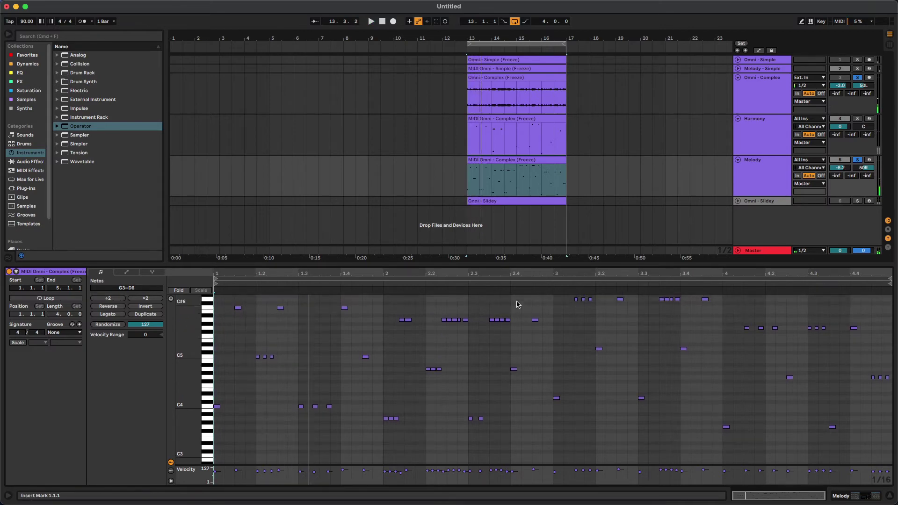
left_click_drag(520, 276, 823, 283)
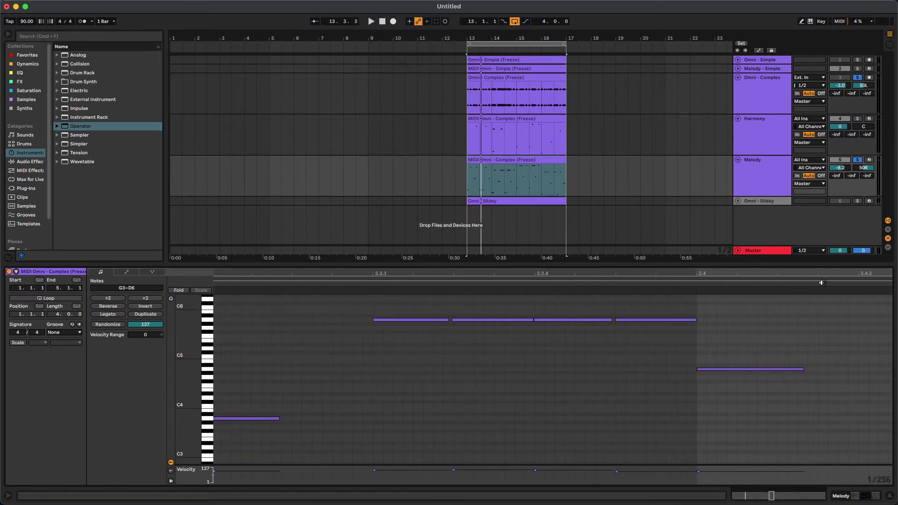
left_click(515, 346)
left_click_drag(532, 283, 563, 349)
left_click_drag(587, 280, 587, 196)
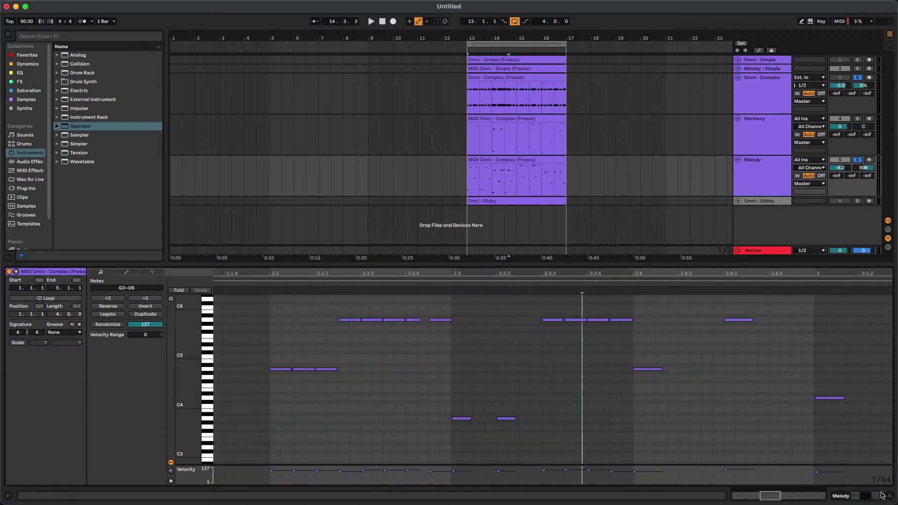
right_click(737, 320)
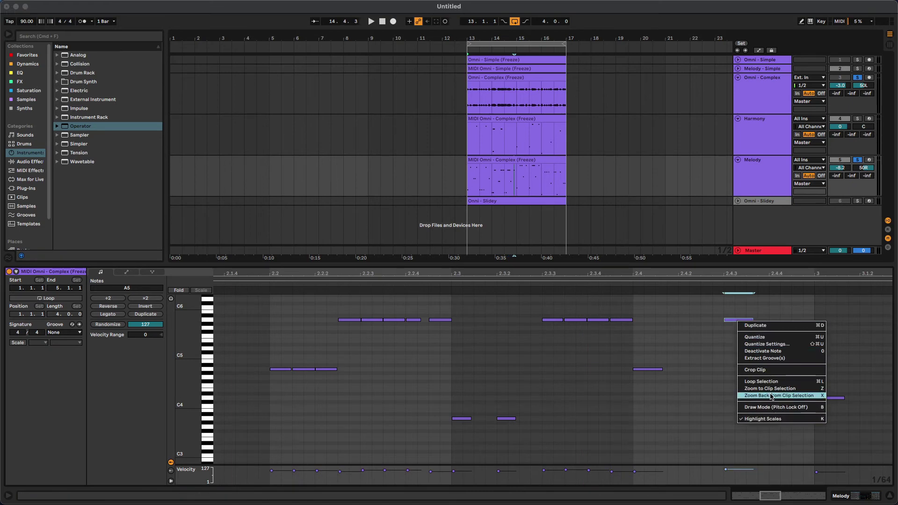
right_click(701, 354)
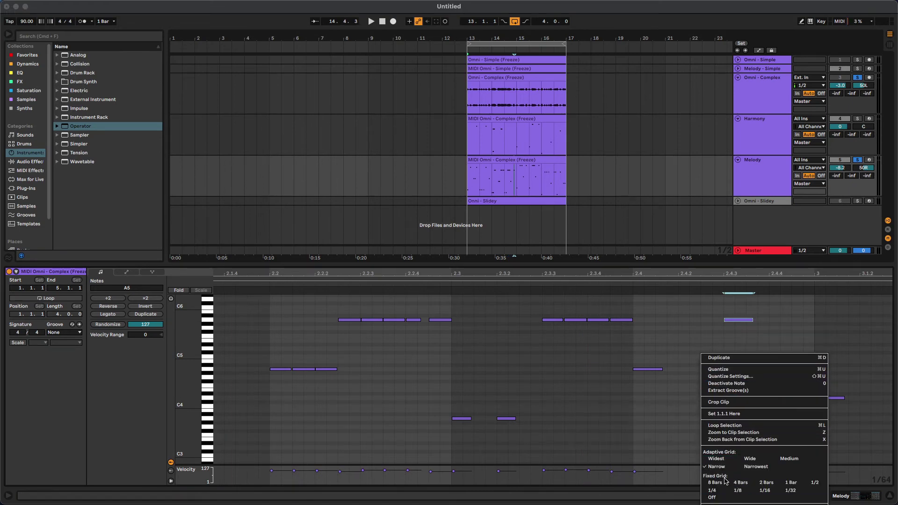
left_click(730, 439)
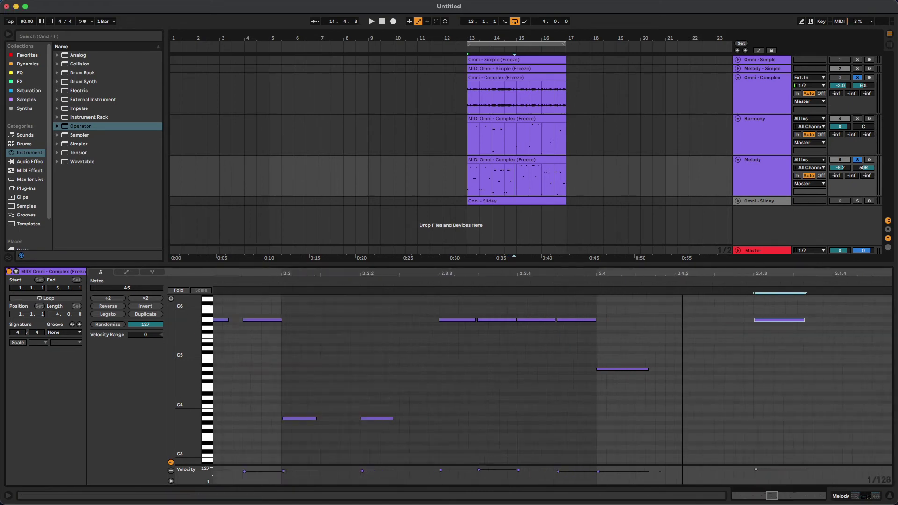
key("minus")
key("minus")
key("minus")
key("minus")
key("plus")
key("plus")
key("plus")
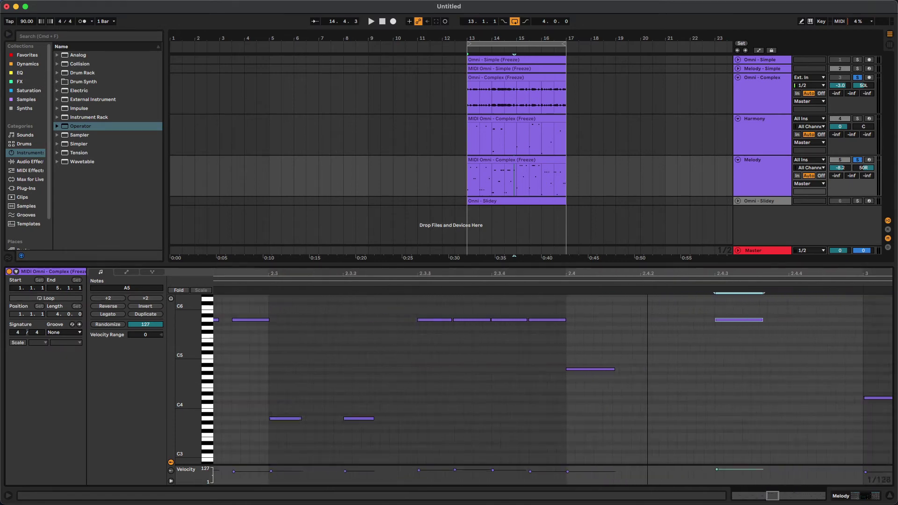
key("minus")
left_click(463, 357)
key("minus")
key("minus")
key("minus")
Quantize all the Melody clip's notes at the 1/64 grid and play the clip
left_click(467, 354)
key("super+a")
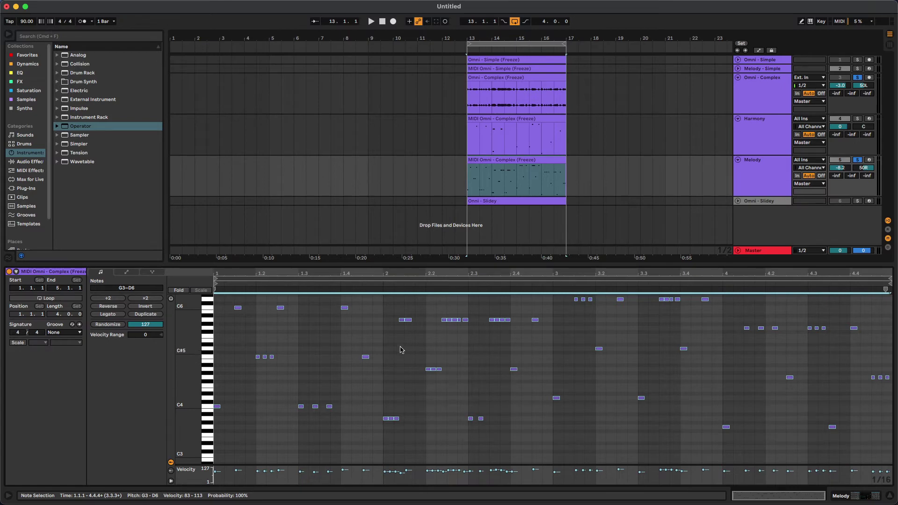
left_click(540, 291)
left_click_drag(571, 271, 571, 297)
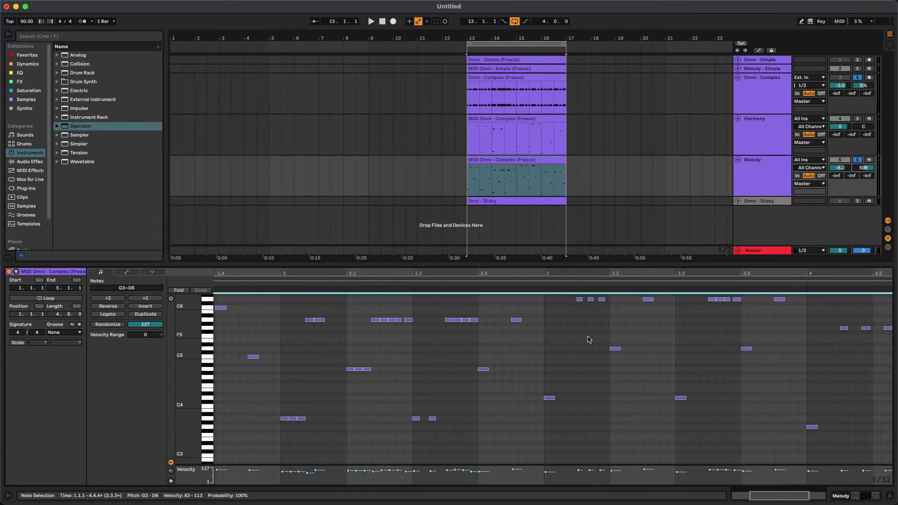
left_click_drag(614, 274, 614, 315)
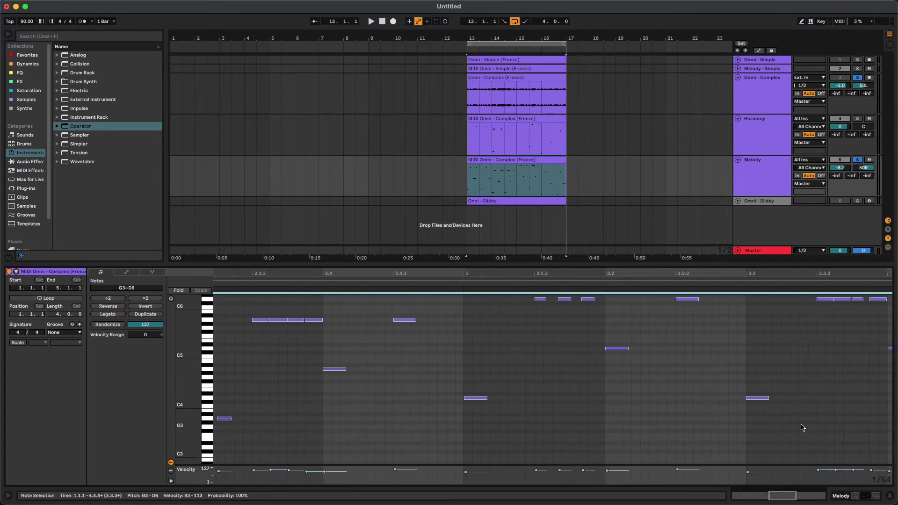
right_click(552, 308)
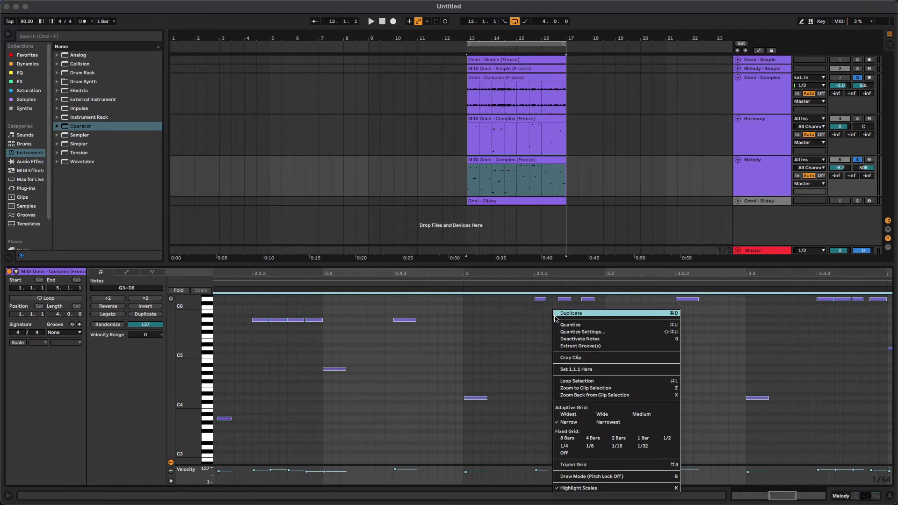
left_click(575, 329)
left_click(549, 321)
left_click_drag(594, 274, 594, 272)
key("space")
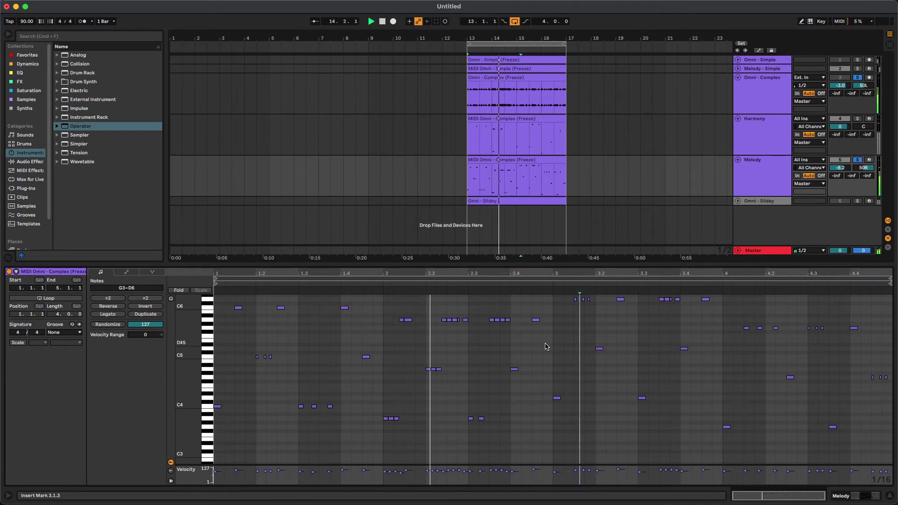
Stop playback, quantize all the Melody notes at the finer 1/128 grid, and play the clip again
left_click_drag(405, 273, 474, 306)
key("space")
left_click(484, 371)
key("super+a")
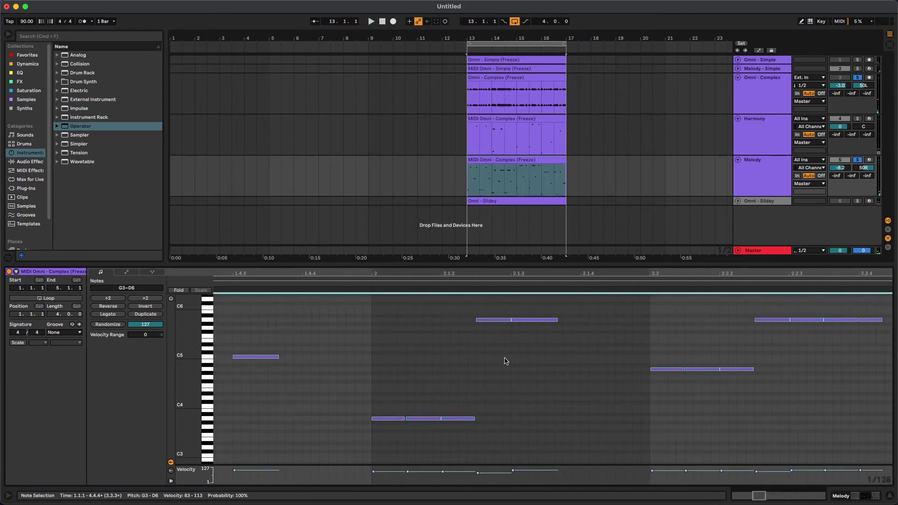
right_click(506, 324)
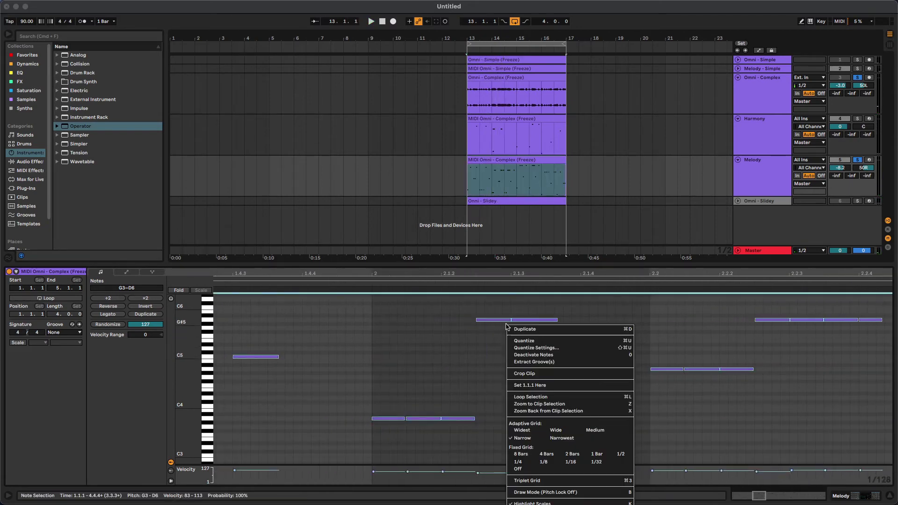
left_click(527, 341)
left_click(506, 340)
left_click_drag(570, 274, 570, 234)
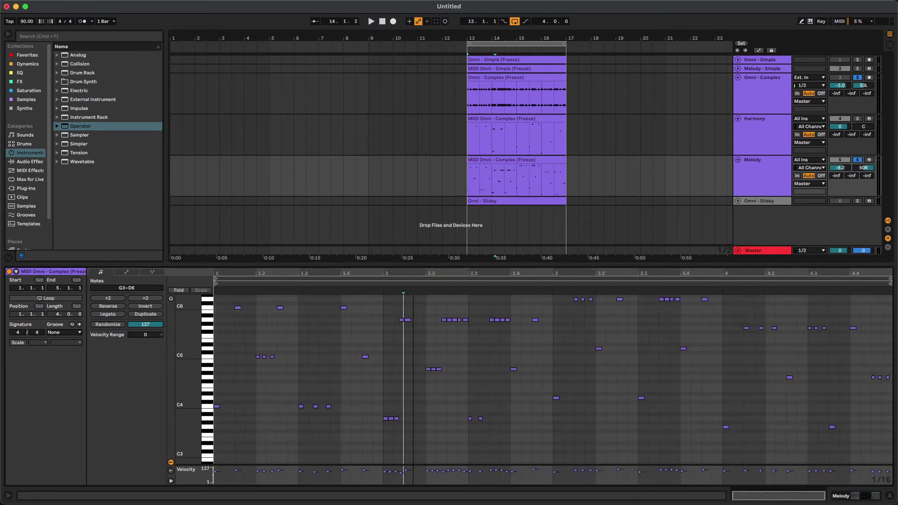
key("space")
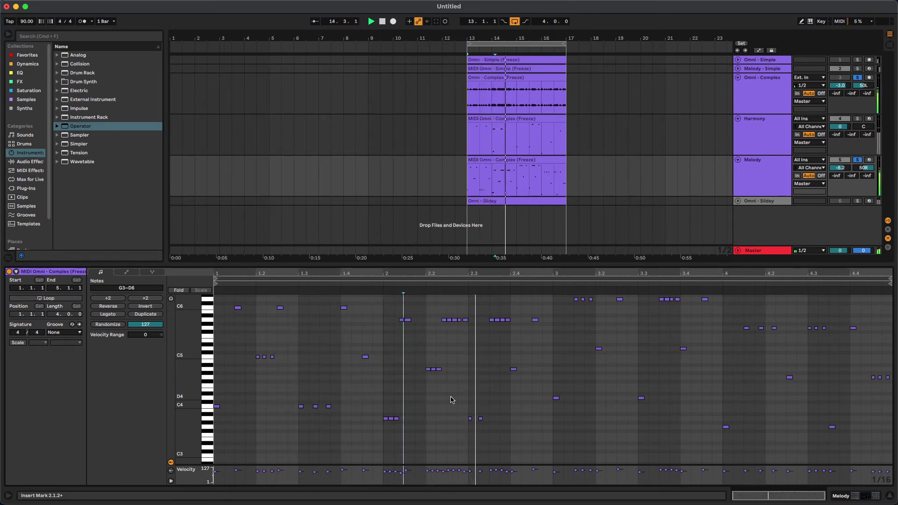
Open the Melody track's Operator and shorten oscillator A's envelope decay to about 913 ms
left_click(774, 142)
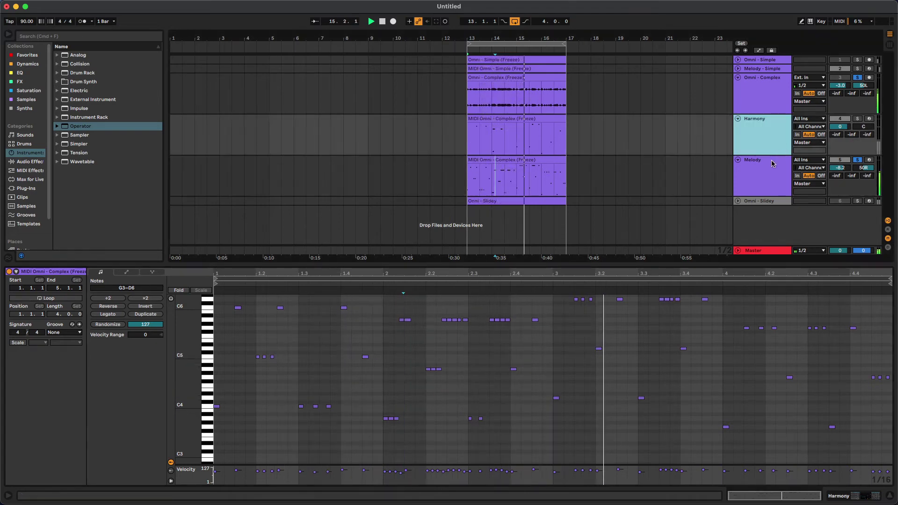
double_click(774, 163)
left_click(107, 471)
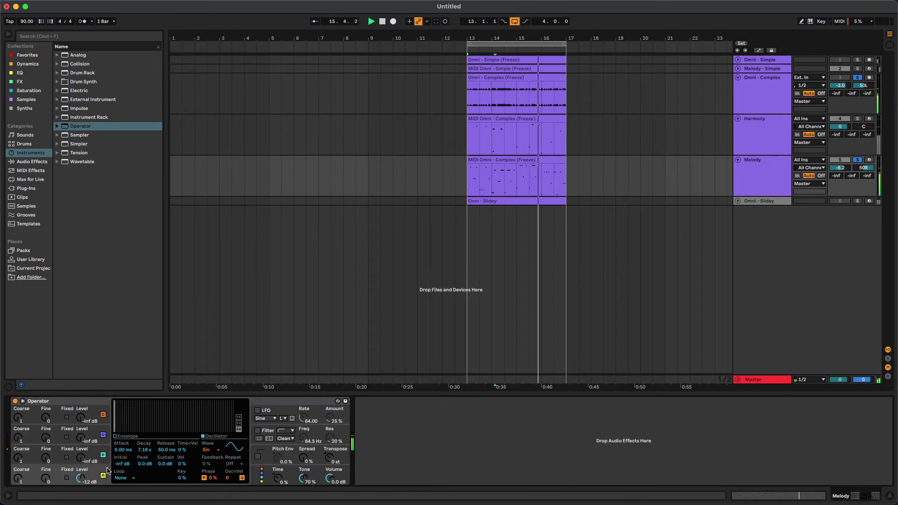
left_click(135, 441)
left_click_drag(150, 403, 142, 429)
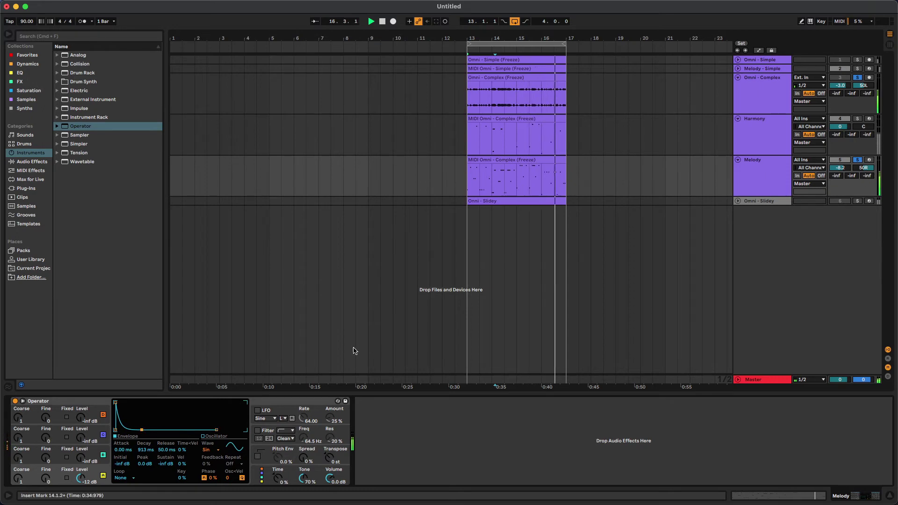
Try oscillator A's coarse tuning at 0.5, and restore it to 1
left_click_drag(18, 479, 17, 483)
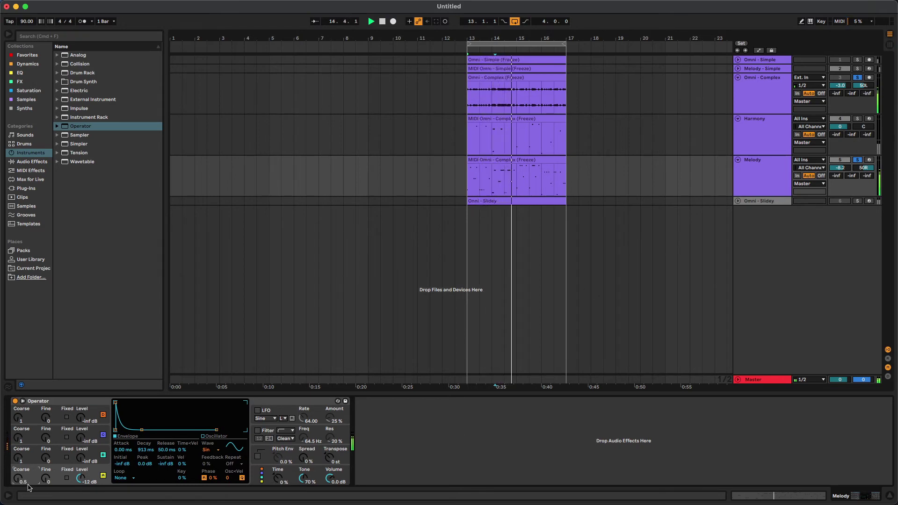
left_click_drag(19, 479, 18, 475)
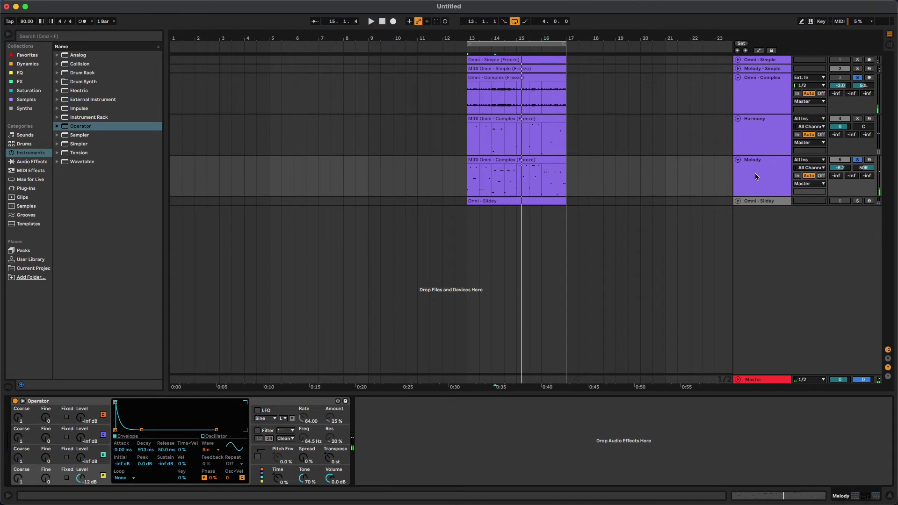
Reopen the Melody clip's notes, enlarge the note editor to inspect the whole pattern, and shrink it again
double_click(563, 161)
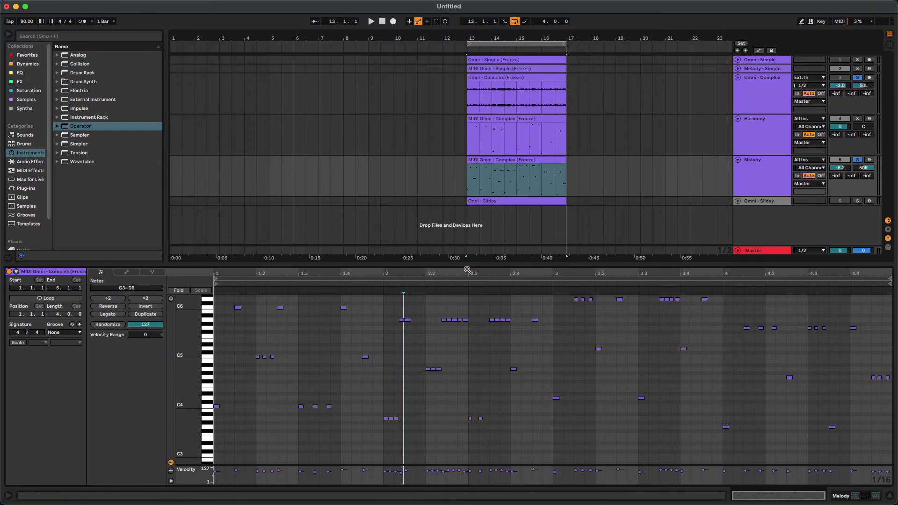
left_click(339, 358)
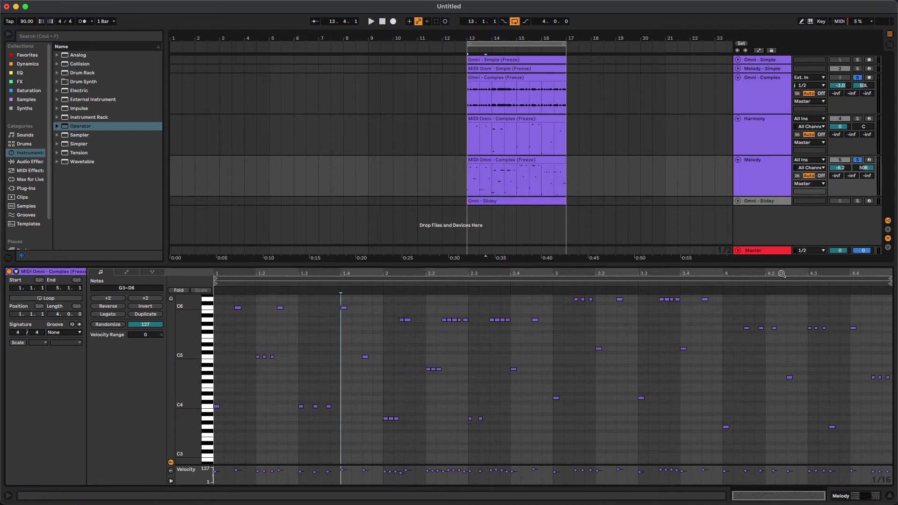
left_click_drag(781, 268, 764, 168)
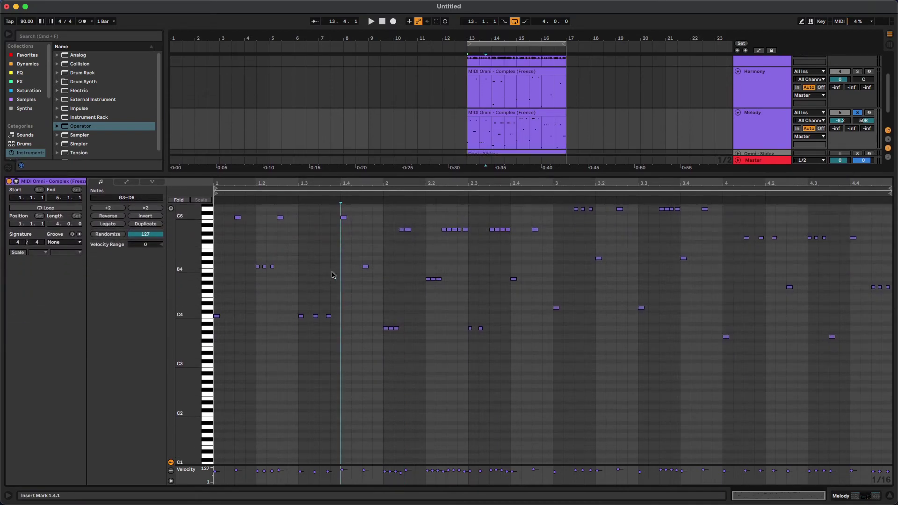
left_click_drag(202, 266, 319, 296)
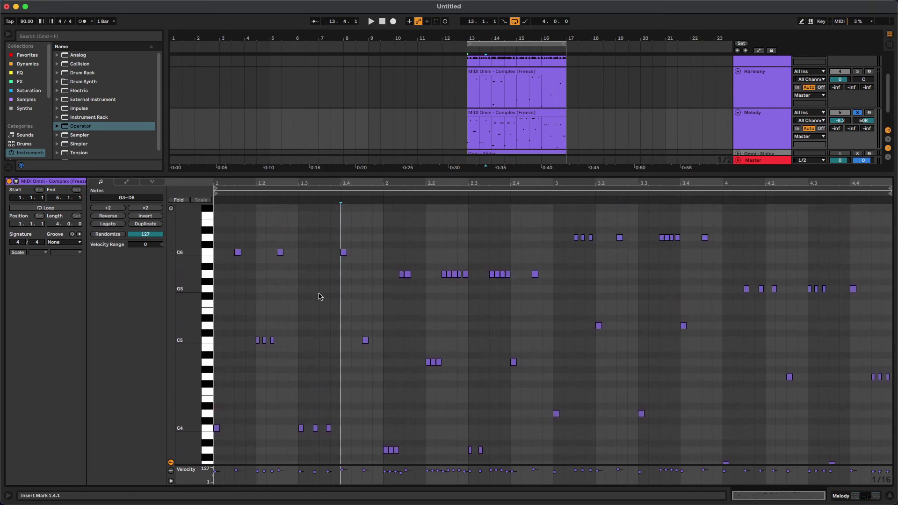
left_click_drag(546, 175, 524, 395)
Show the Harmony clip's notes for comparison with Melody, and select the Harmony track
left_click(482, 171)
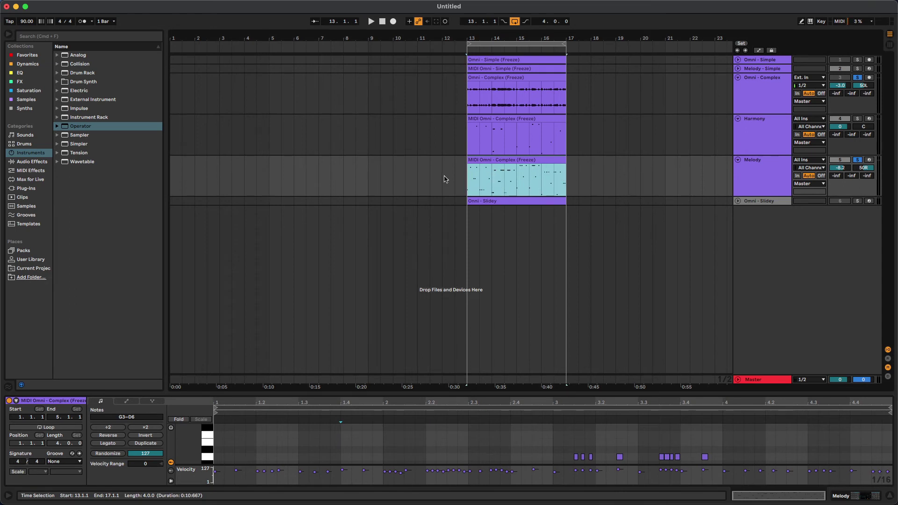
left_click(758, 144)
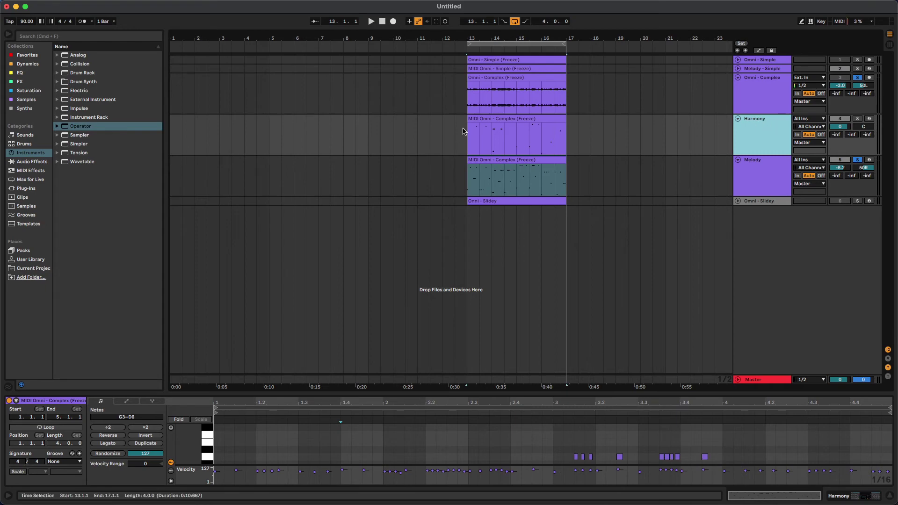
left_click(486, 122)
left_click(777, 125)
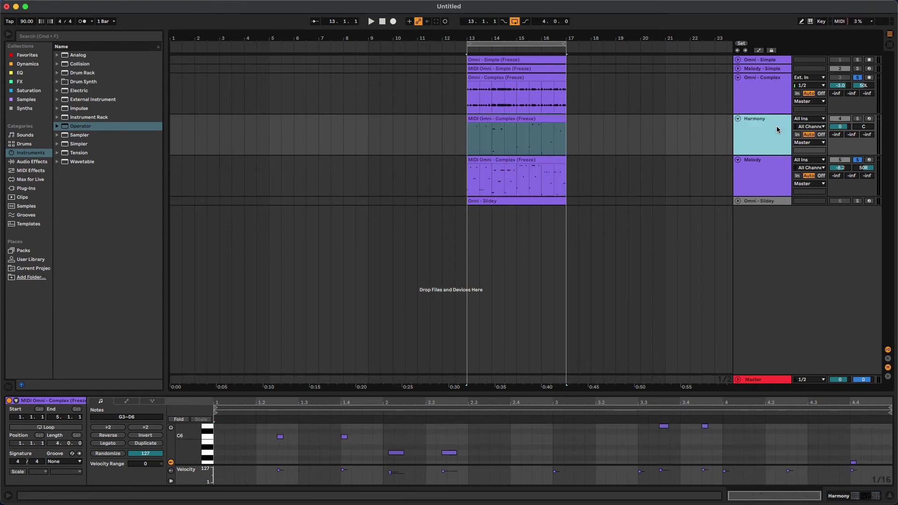
Delete the Harmony conversion track and select the Melody clip
key("Delete")
left_click(540, 119)
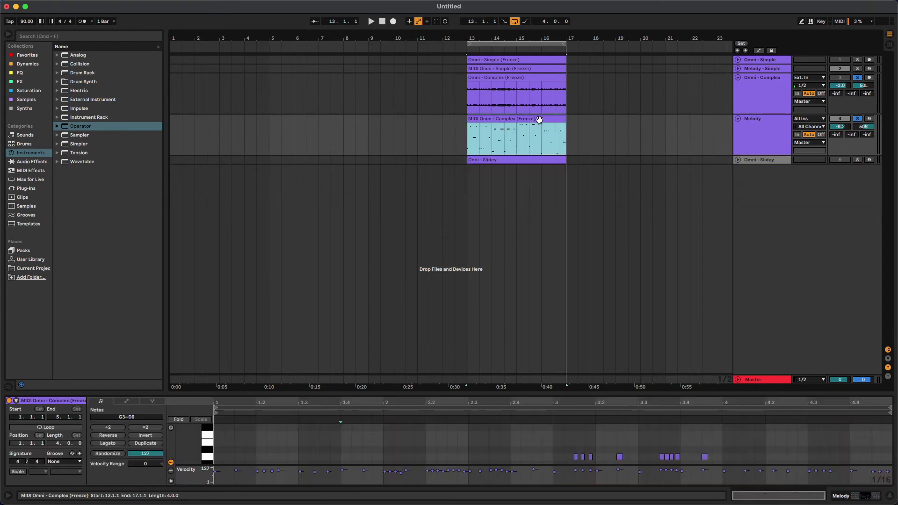
Look through the Omni - Complex audio clip's commands for converting to a new MIDI track without running any
left_click(544, 86)
right_click(512, 78)
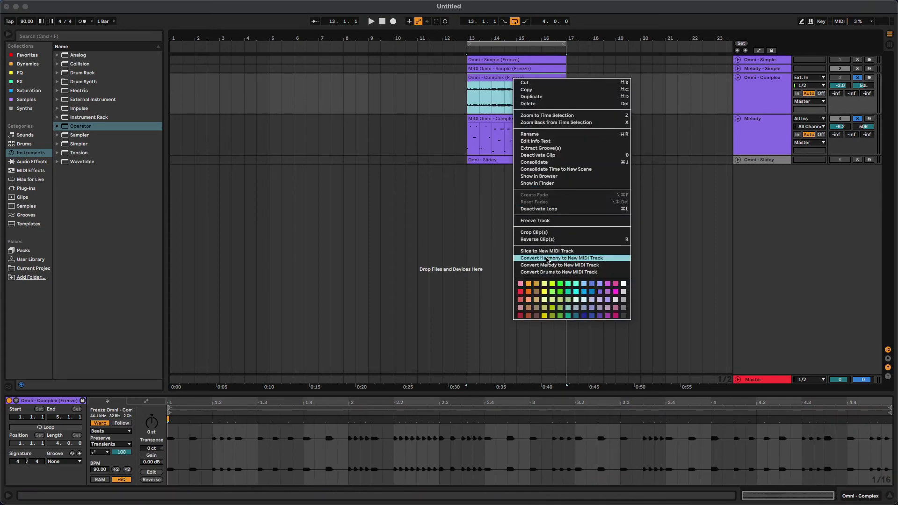
left_click(709, 100)
left_click(724, 91)
left_click(751, 88)
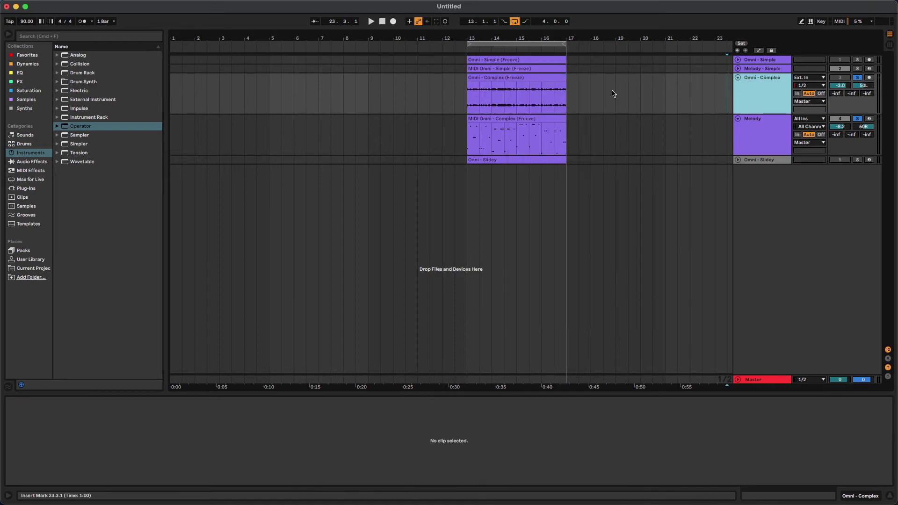
left_click(534, 87)
right_click(533, 74)
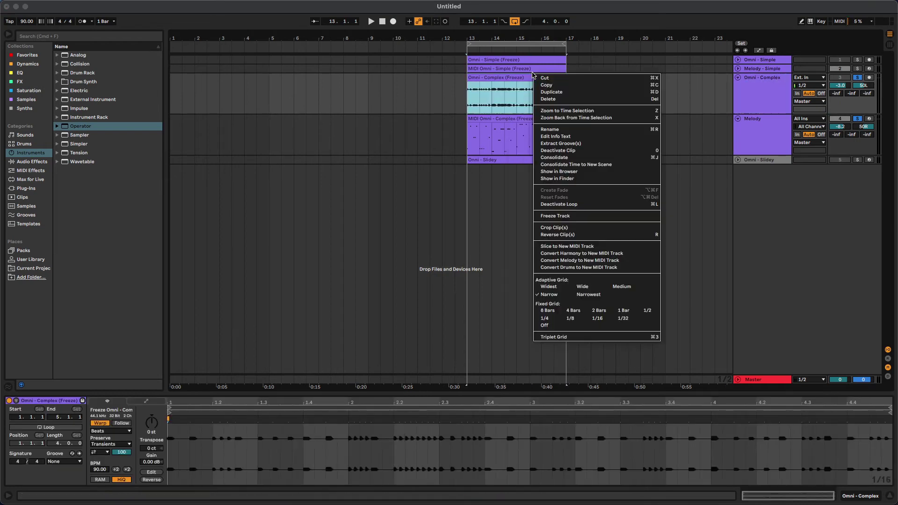
left_click(515, 77)
right_click(514, 78)
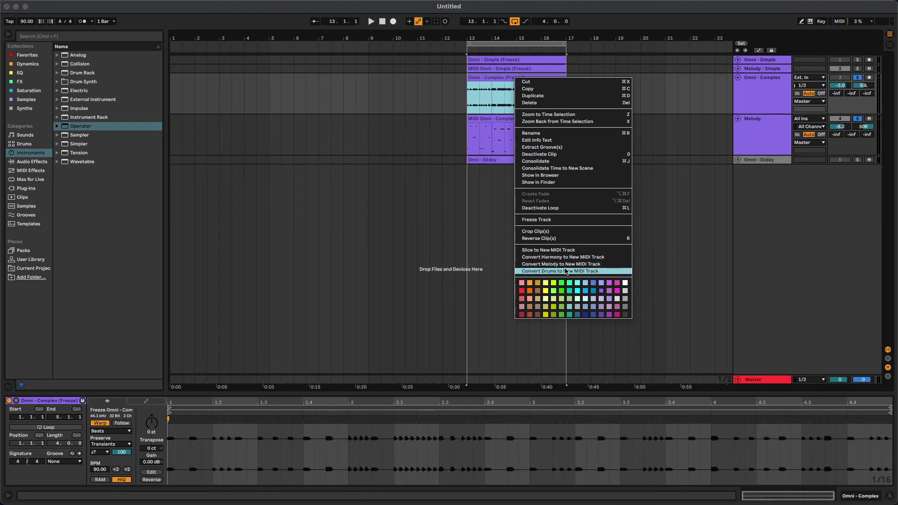
left_click(762, 100)
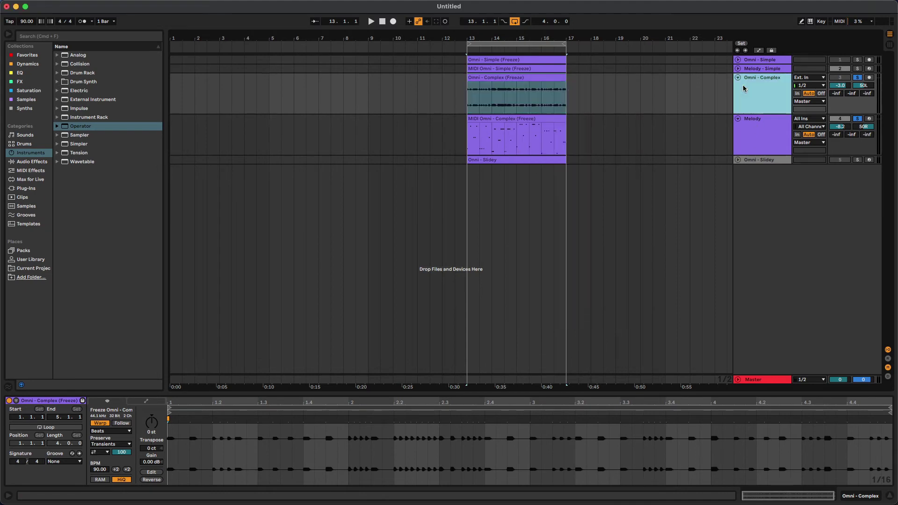
Compare the Omni - Complex audio clip with the Melody clip's notes in an enlarged clip editor
left_click(528, 85)
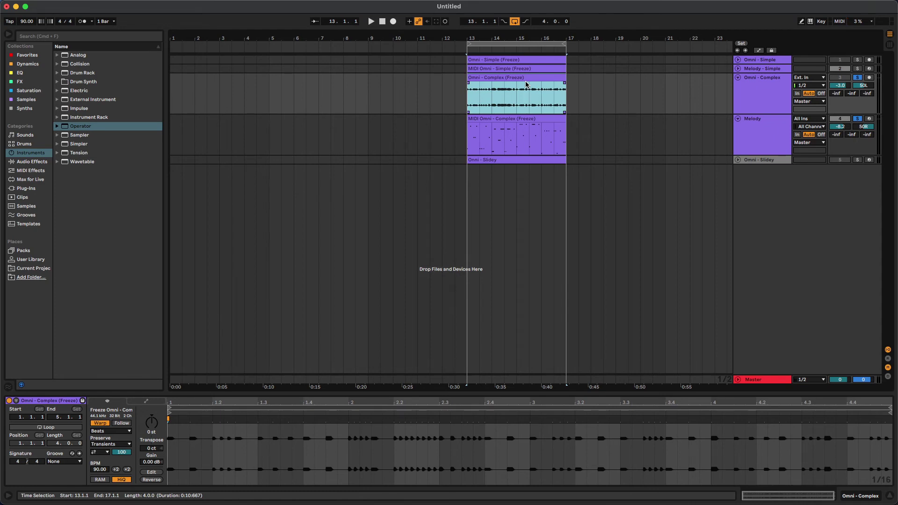
left_click(513, 120)
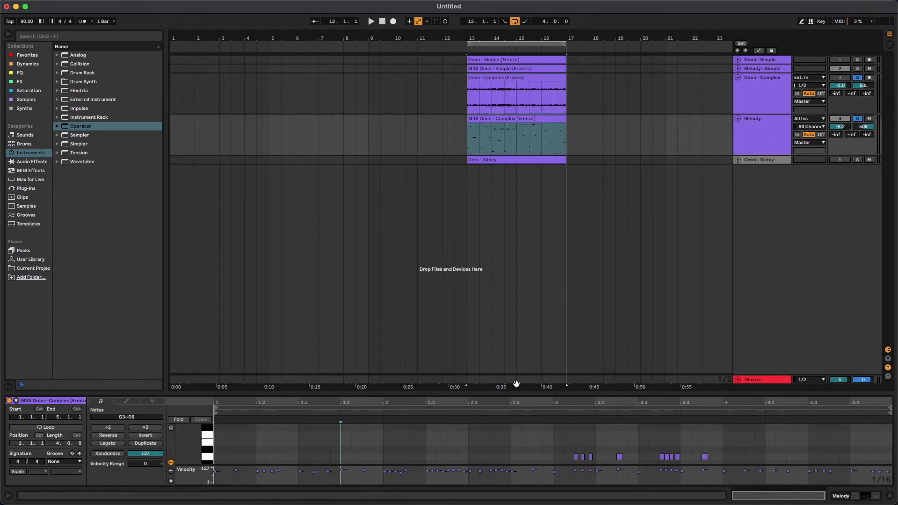
left_click_drag(517, 393, 524, 302)
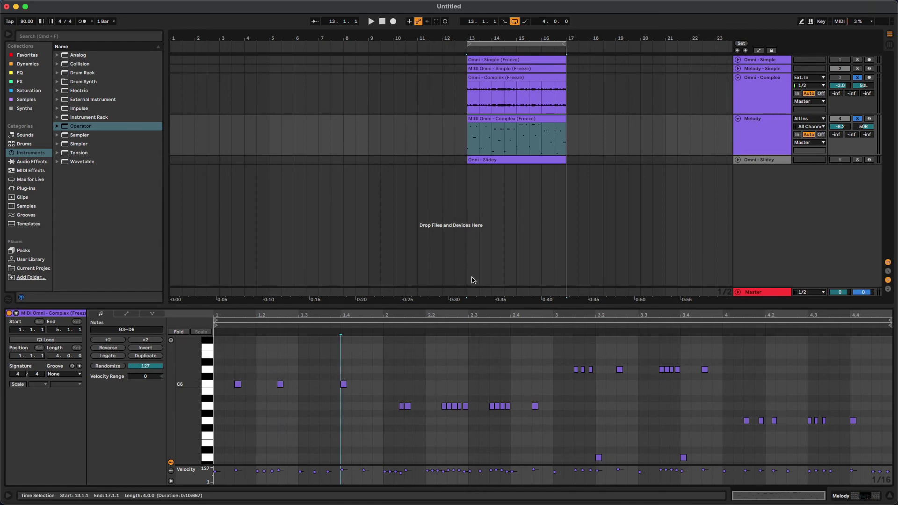
left_click(557, 88)
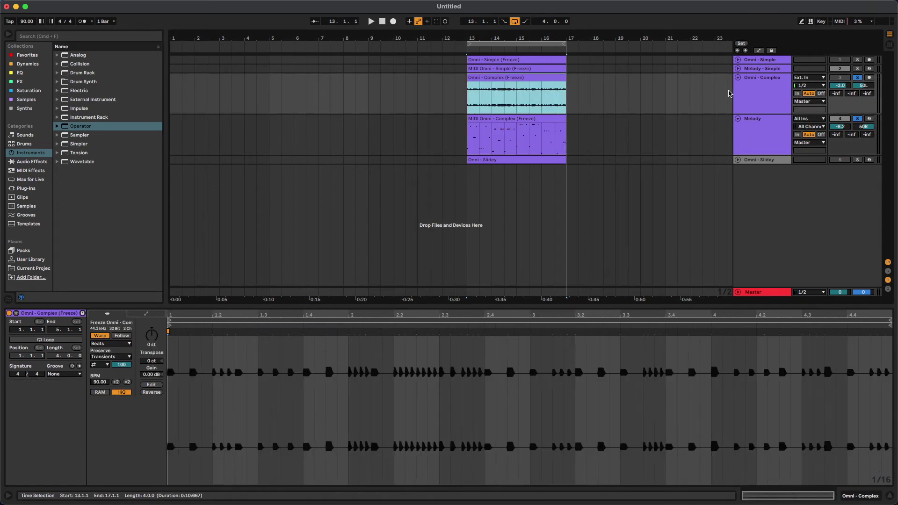
Fold the Omni - Complex and Melody tracks, and unfold the Omni - Slidey track
left_click(753, 90)
key("Left")
key("Down")
key("Left")
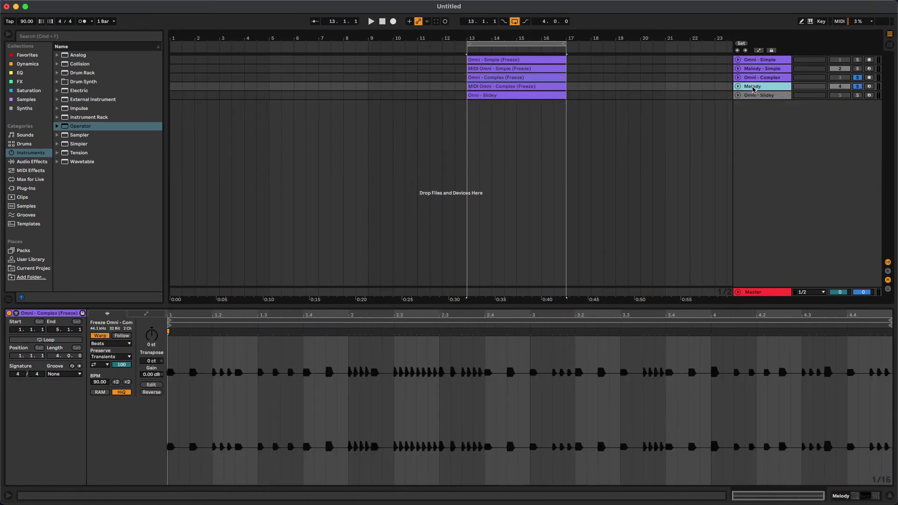
key("Down")
key("Right")
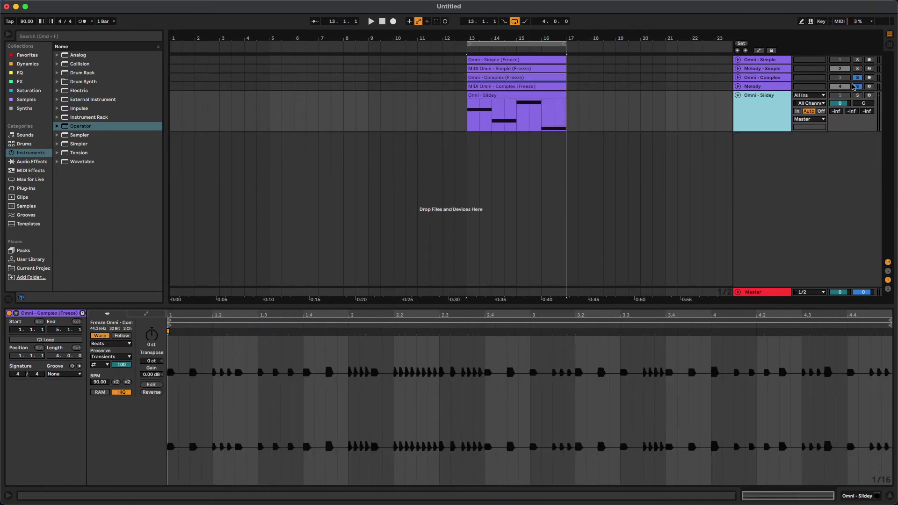
Clear the existing solos, activate and solo the Omni - Slidey track, and select its clip
left_click(855, 86)
left_click(844, 71)
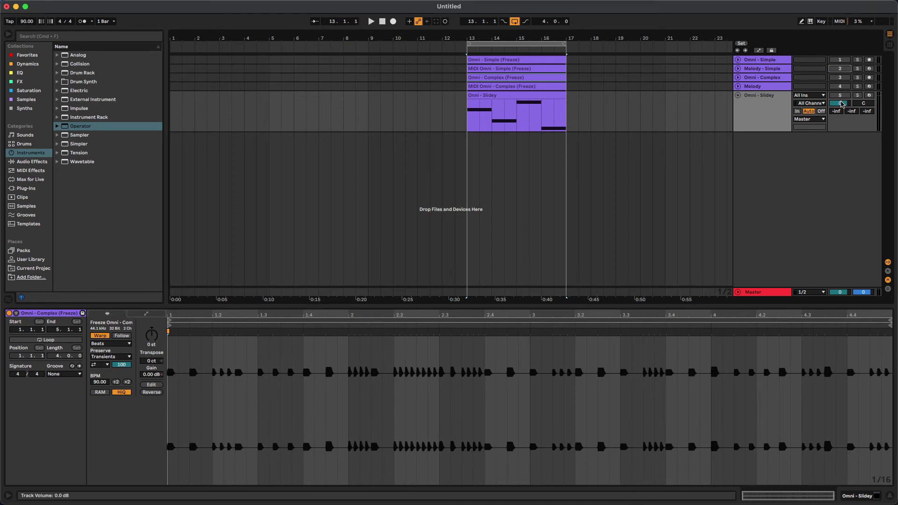
left_click(842, 96)
double_click(780, 100)
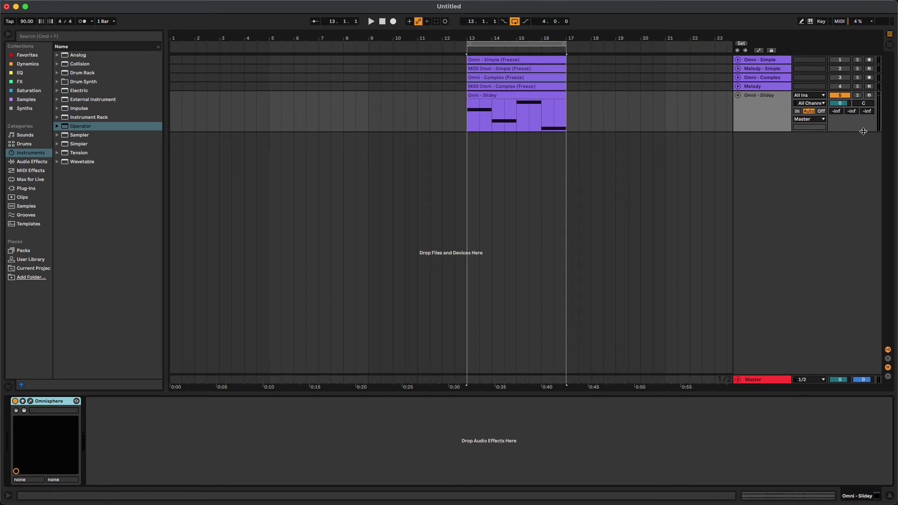
left_click(858, 96)
left_click(510, 95)
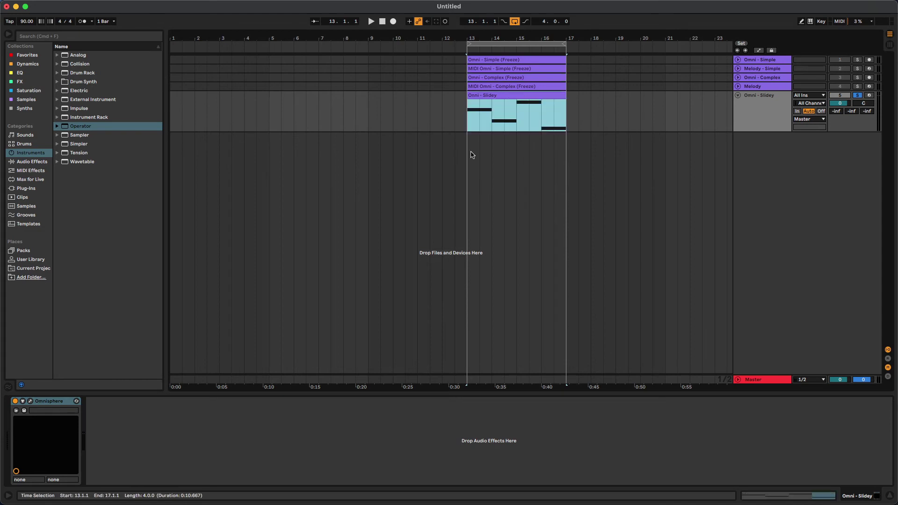
Open Omni - Slidey's Omnisphere to listen to its arpeggiator pattern, and close the plug-in window
left_click(32, 401)
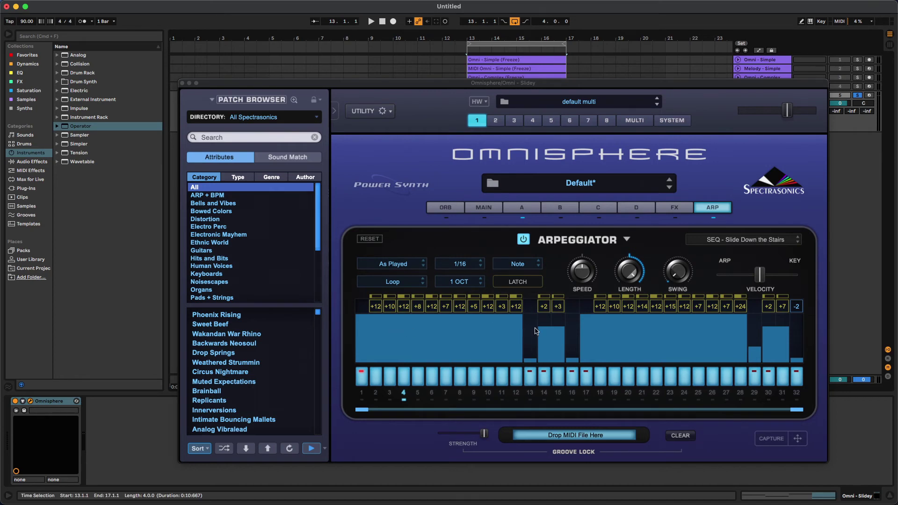
key("space")
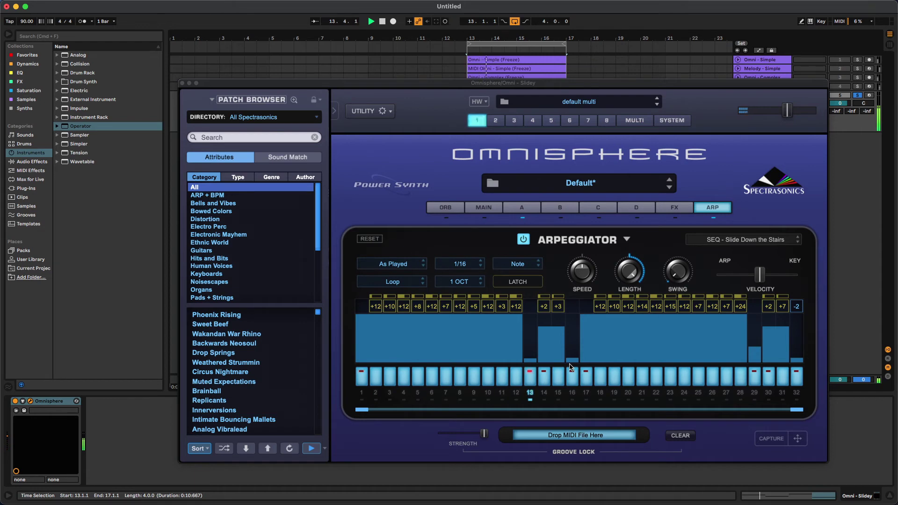
left_click(211, 96)
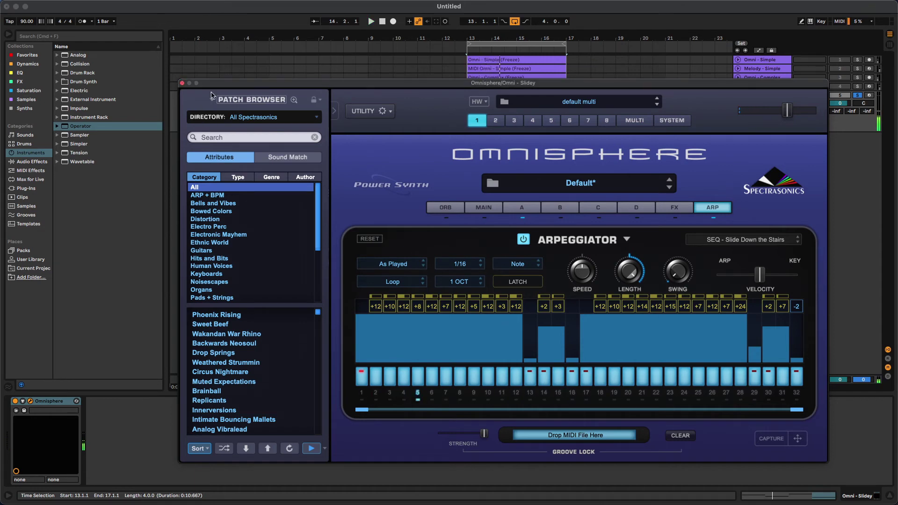
left_click(183, 83)
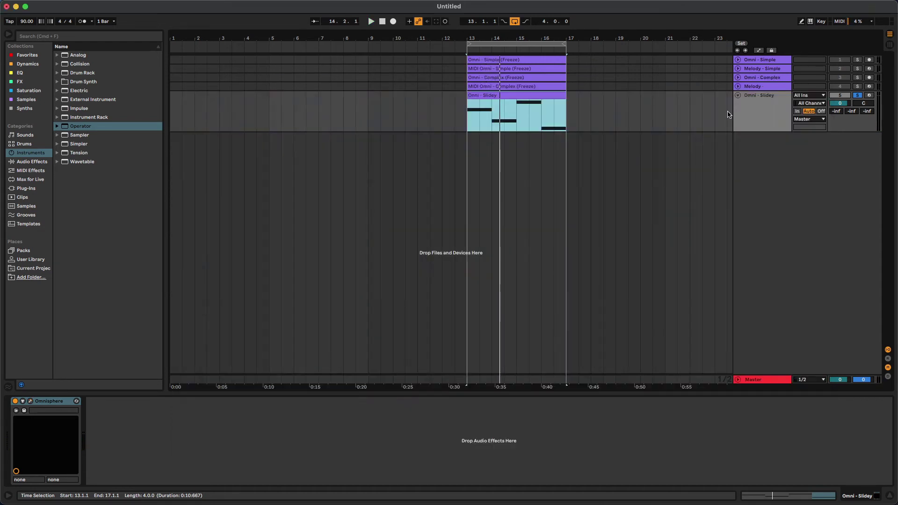
Freeze the Omni - Slidey track and flatten it to audio
left_click(779, 114)
right_click(780, 114)
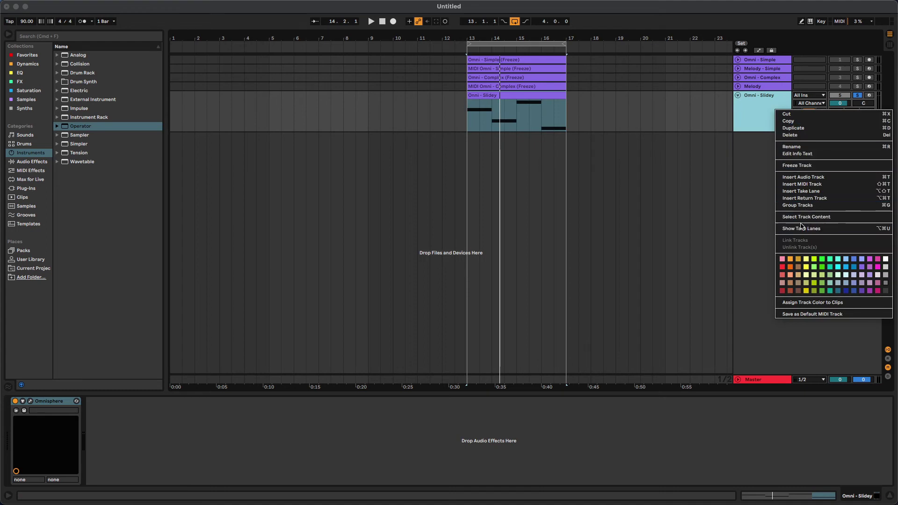
left_click(792, 166)
right_click(774, 97)
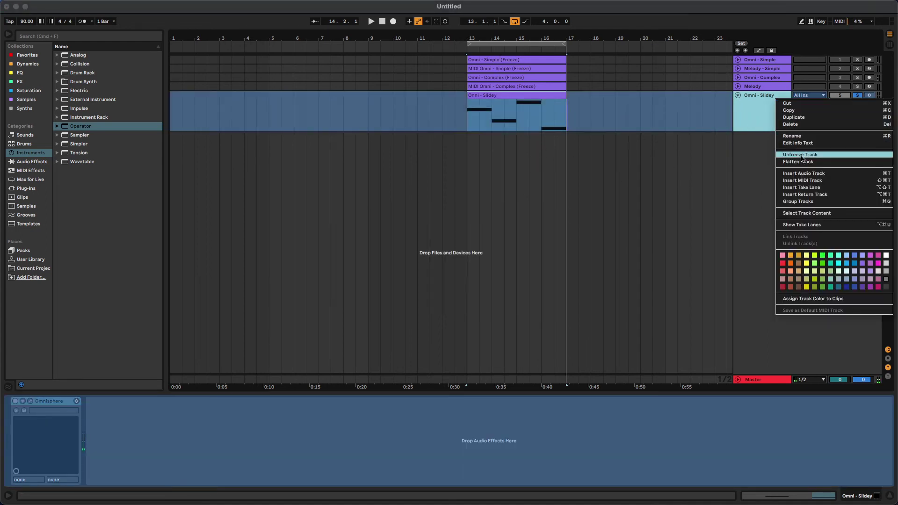
left_click(801, 156)
left_click_drag(632, 114, 567, 103)
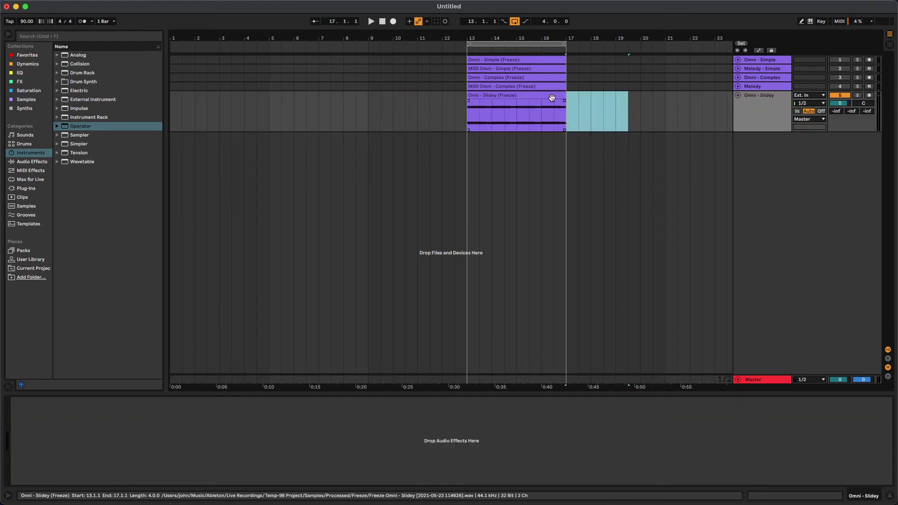
Convert the flattened Omni - Slidey clip to new MIDI tracks, once as Harmony and once as Melody
left_click(552, 96)
right_click(552, 97)
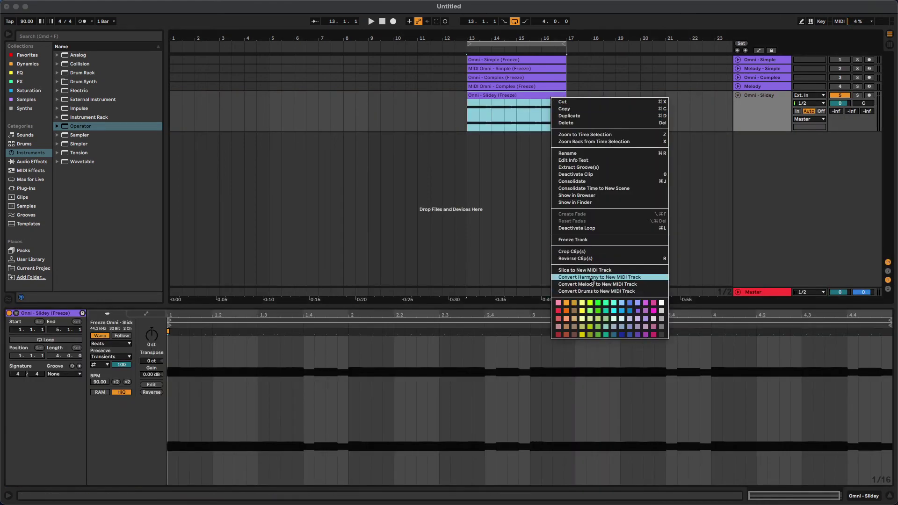
left_click(591, 278)
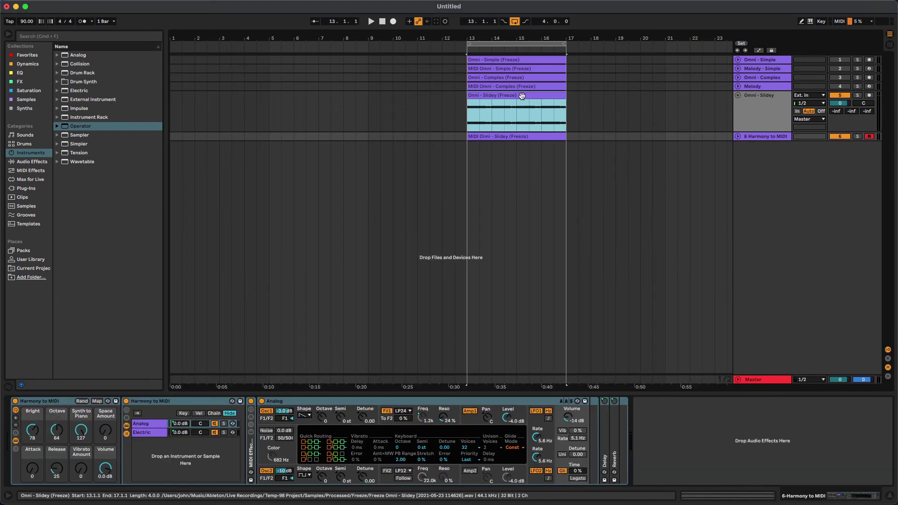
right_click(523, 97)
left_click(562, 283)
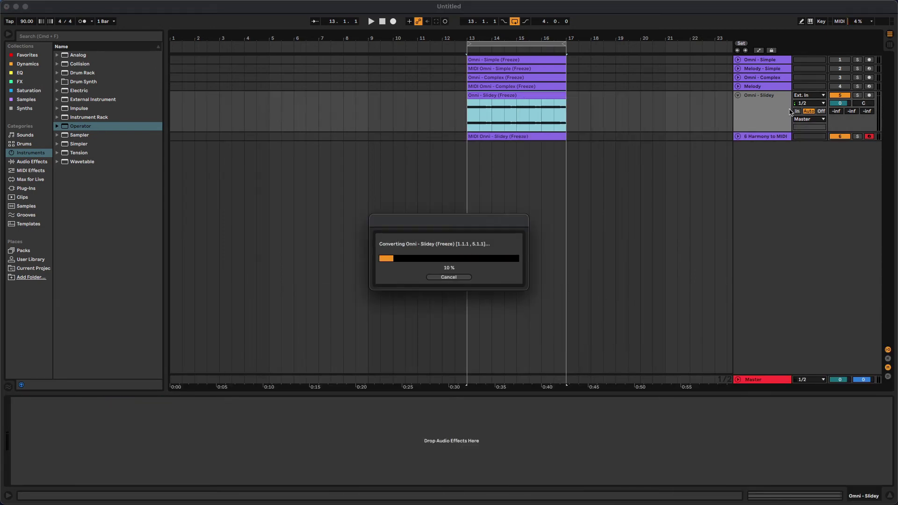
Select the new Harmony to MIDI and Melody to MIDI tracks together and unfold them
left_click(757, 138)
left_click_drag(756, 146, 759, 140)
left_click(749, 146, "shift")
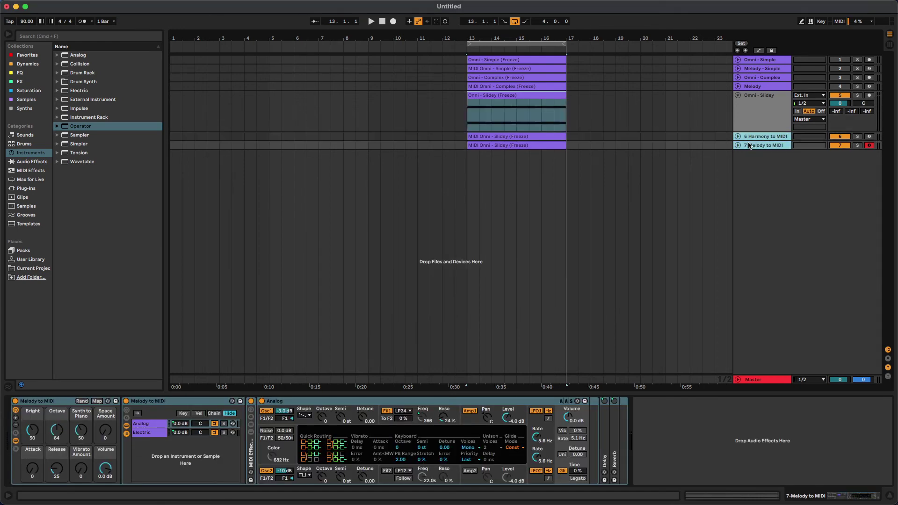
key("u")
Replace the instruments on both new conversion tracks with copies of the Melody track's Operator
left_click(755, 86)
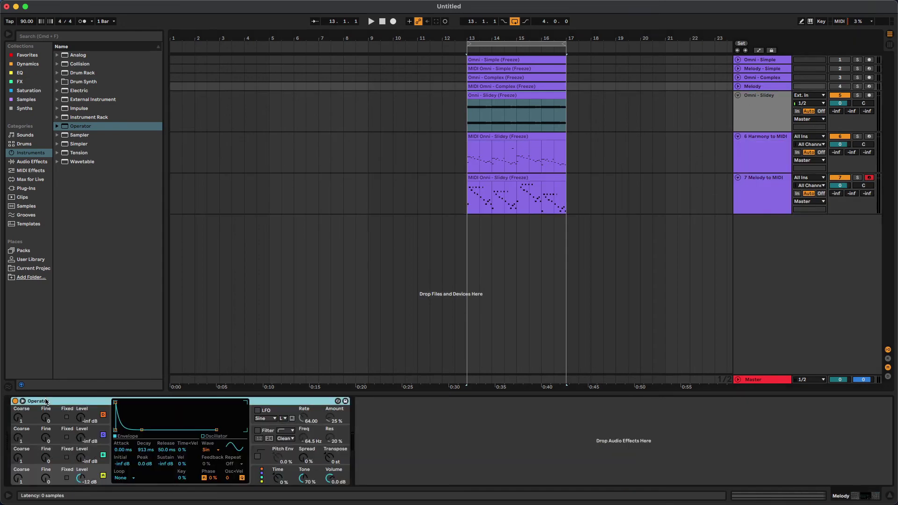
left_click(768, 155)
left_click(56, 401)
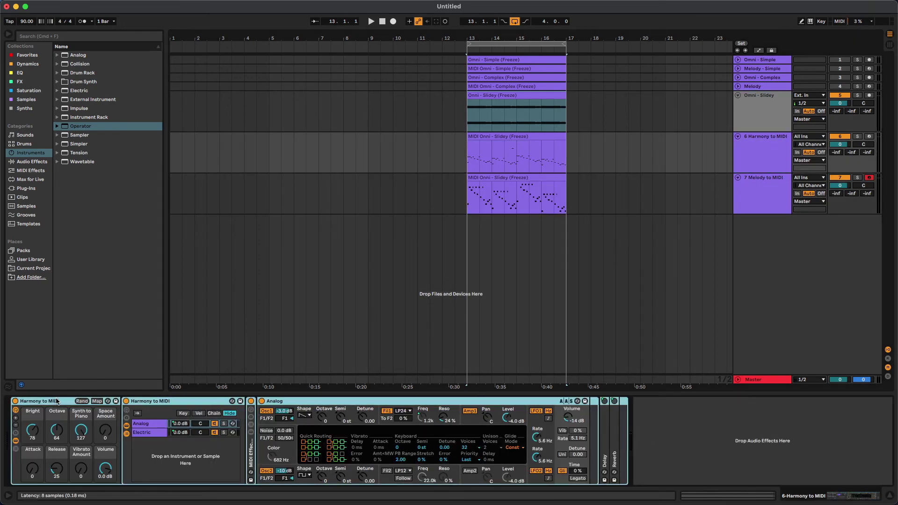
left_click_drag(60, 403, 752, 189)
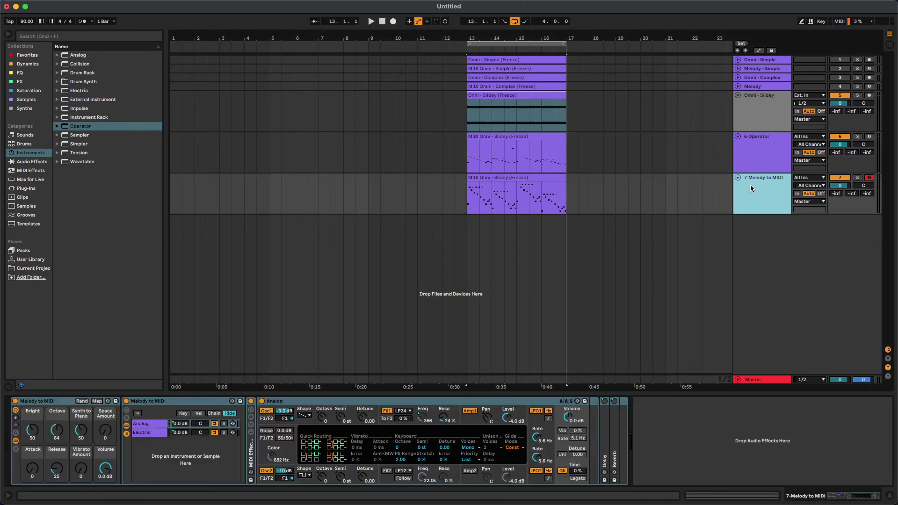
left_click(33, 402)
key("Delete")
right_click(95, 415)
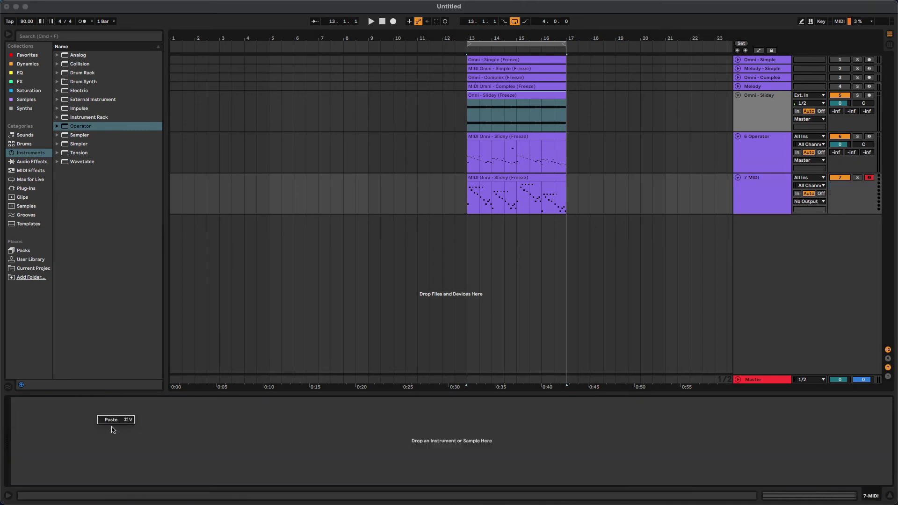
left_click(112, 424)
Solo the Slidey Harmony conversion, raise its Operator envelope sustain to full level with about 5.49 s decay, and play it
key("space")
key("space")
left_click(787, 157)
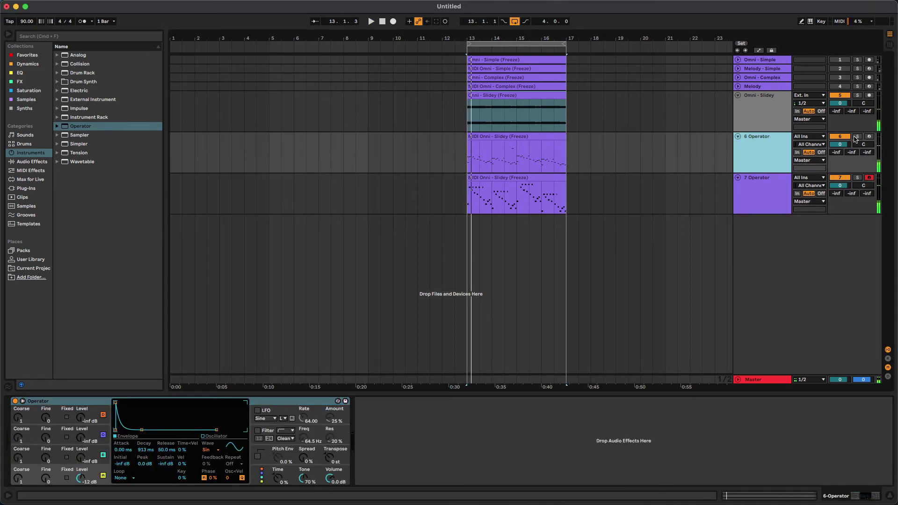
left_click(857, 137)
key("space")
left_click_drag(142, 429, 149, 403)
key("space")
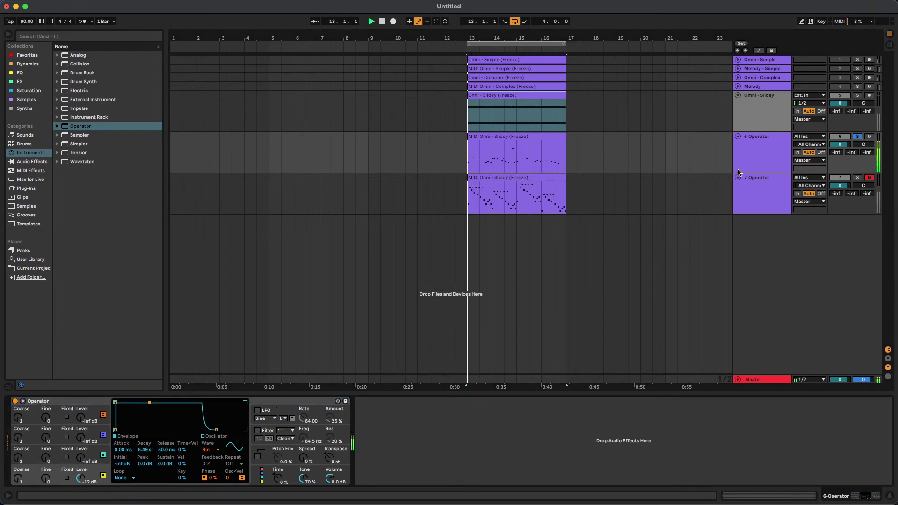
left_click(760, 162)
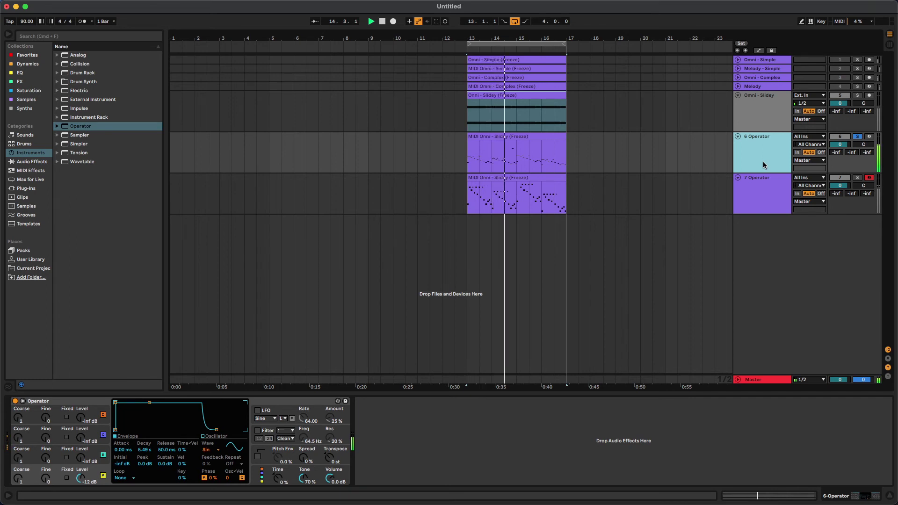
Raise the Slidey Melody conversion's Operator envelope sustain to full level with about 1.47 s decay, and solo the track
left_click(760, 185)
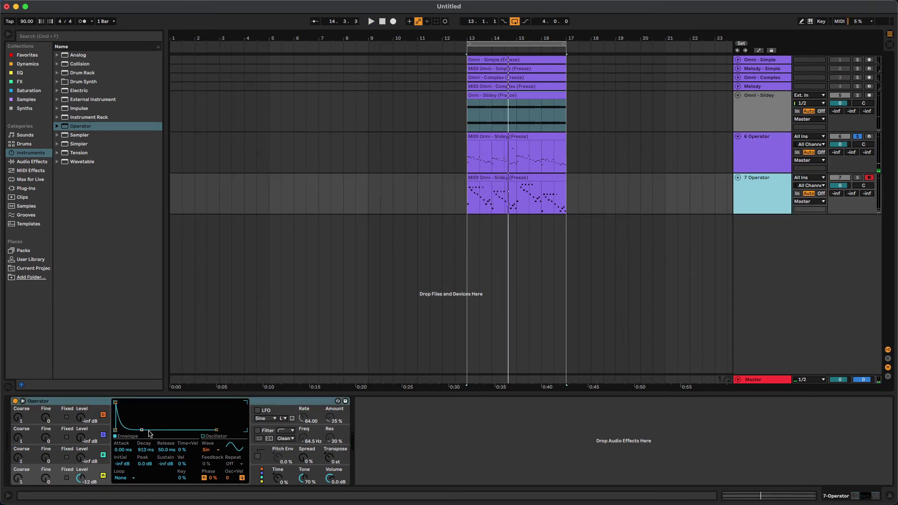
left_click_drag(149, 403, 144, 405)
left_click(778, 198)
key("s")
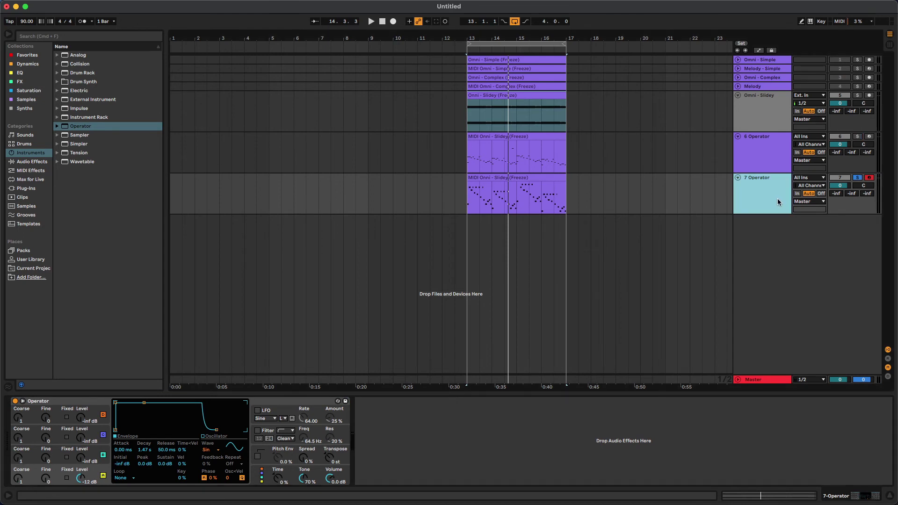
Play the soloed Slidey Melody conversion and review the MIDI conversion options for the original Omni - Slidey audio clip
key("space")
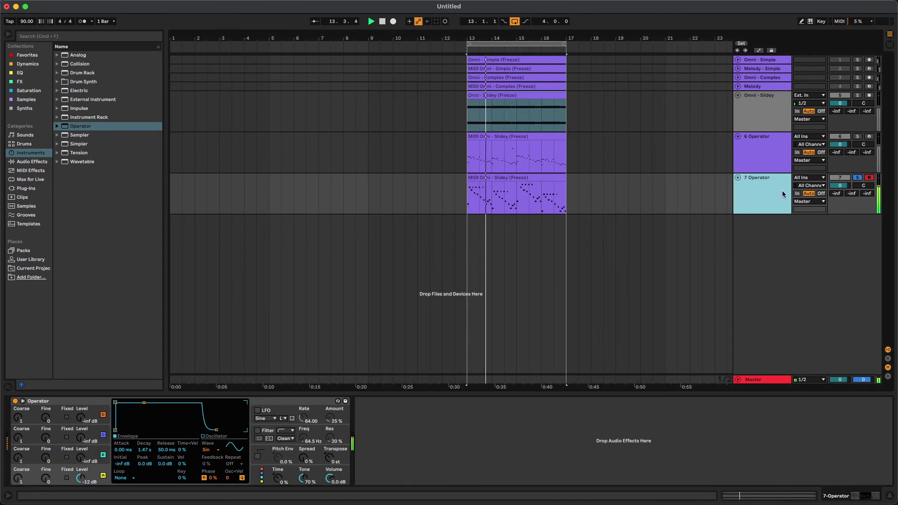
right_click(537, 100)
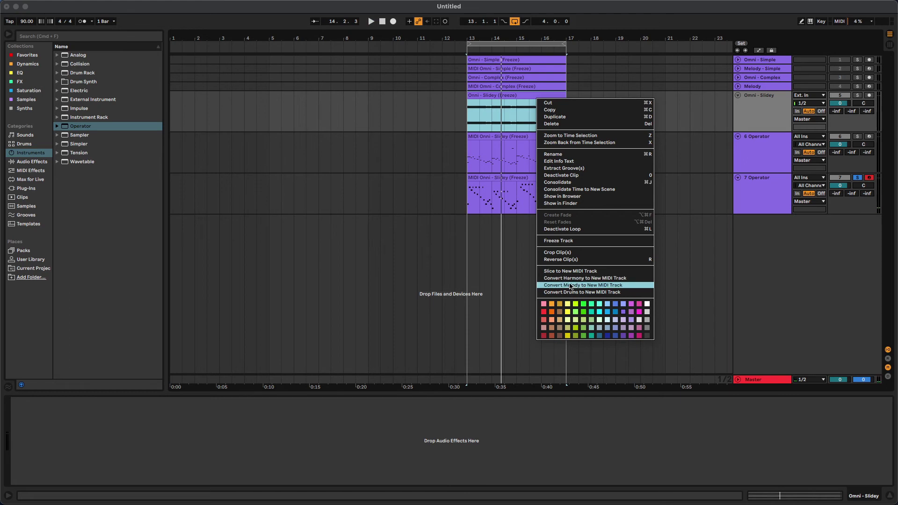
key("Escape")
left_click(486, 179)
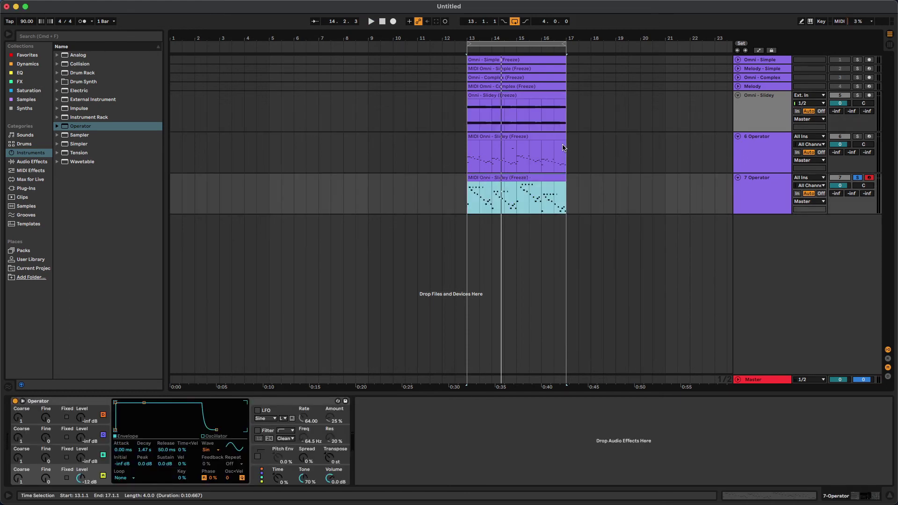
Unsolo the Slidey Melody conversion, pan it 50R and Omni - Slidey 50L, and delete the Slidey Harmony conversion track
key("s")
key("space")
left_click_drag(864, 185, 866, 149)
left_click_drag(865, 107, 864, 123)
left_click(766, 138)
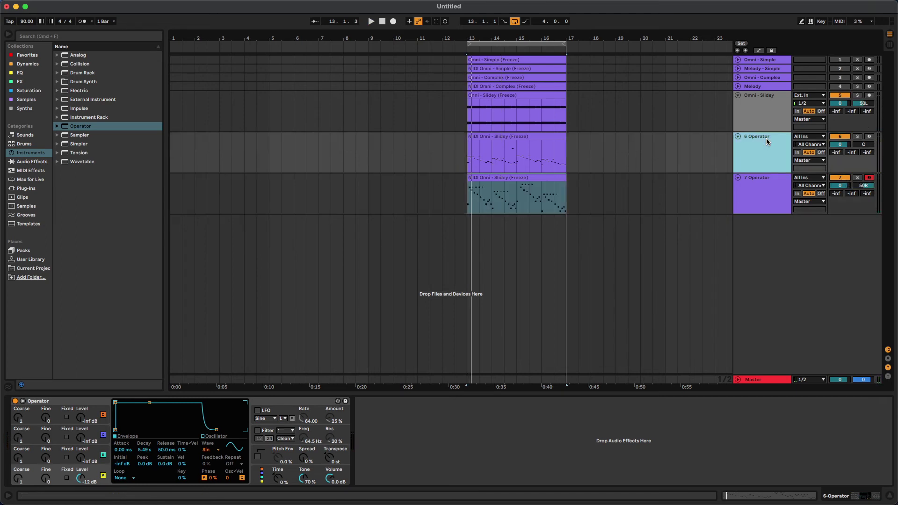
key("Delete")
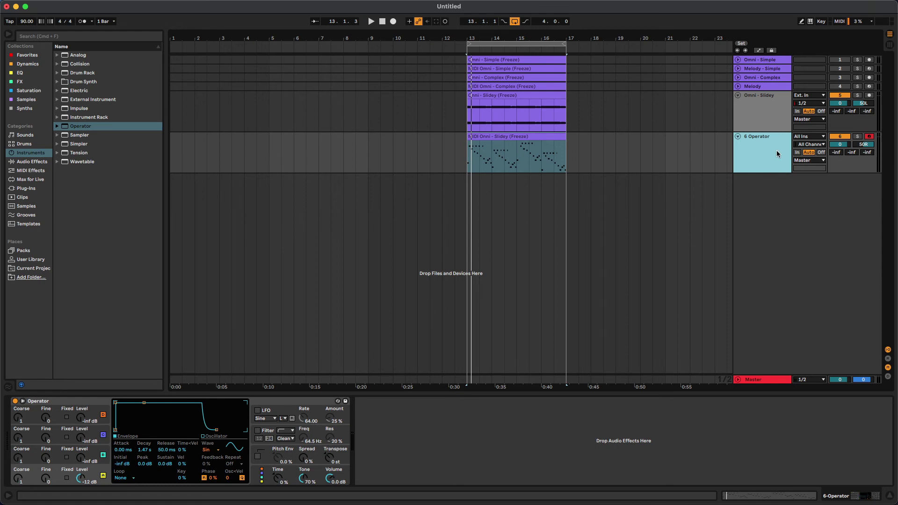
Play the loop and lower Omni - Slidey to -1.8 dB and its Melody conversion to -2.0 dB
key("space")
left_click(777, 118)
left_click(777, 154)
left_click_drag(841, 145, 841, 153)
left_click_drag(840, 104, 841, 114)
left_click(840, 145)
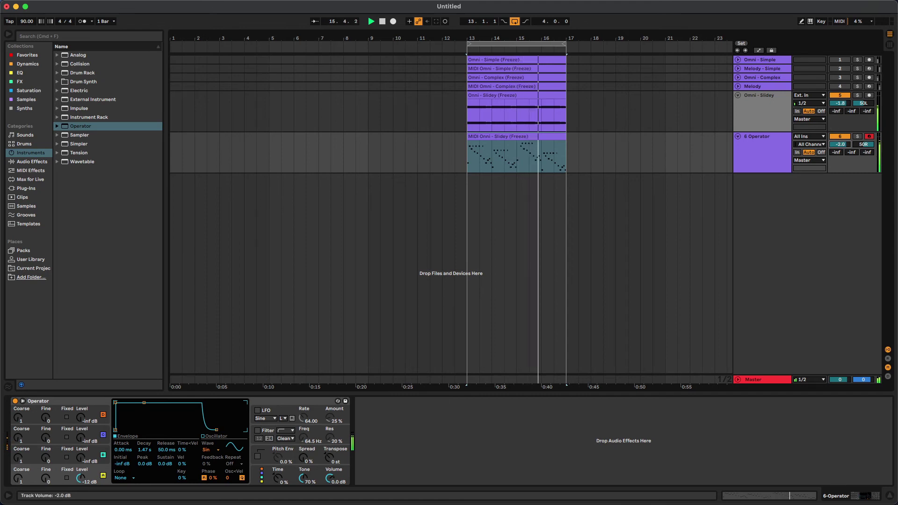
Solo the Melody conversion and Omni - Slidey in turn to compare them, resetting both tracks' panning to centre
left_click(858, 137)
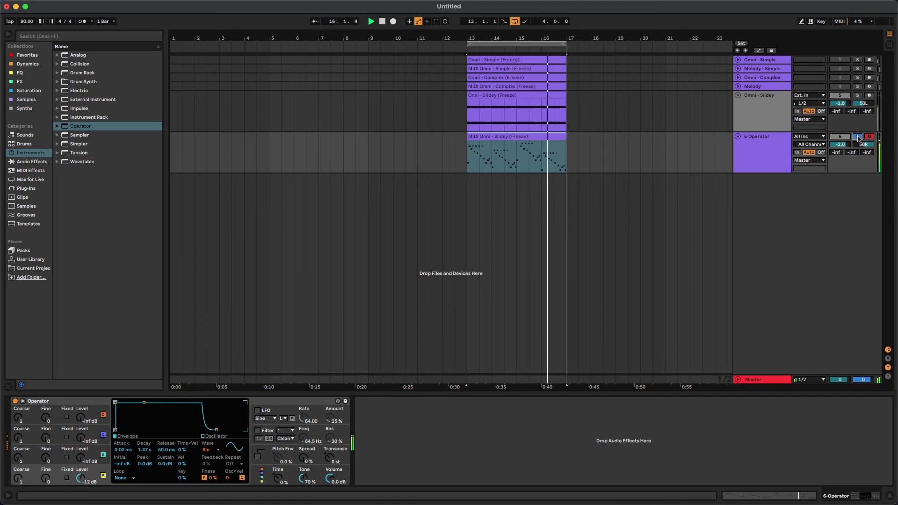
left_click(858, 95)
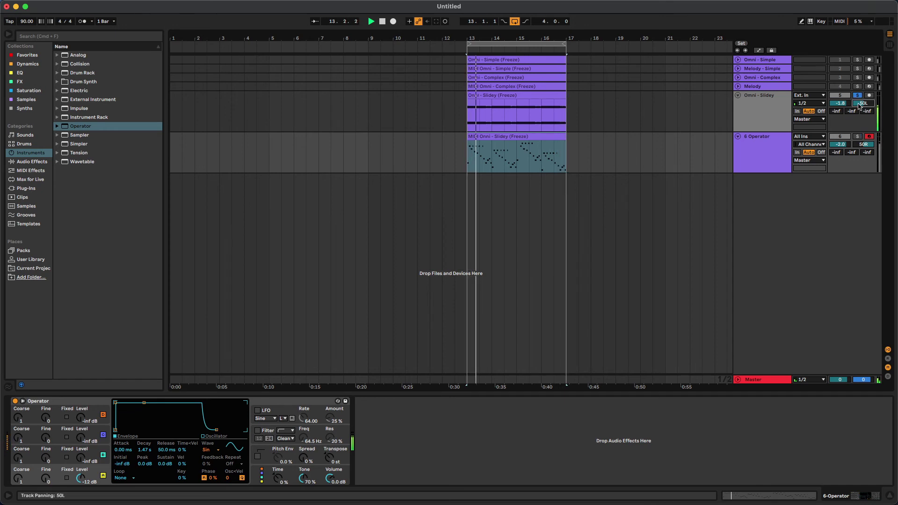
double_click(860, 105)
double_click(864, 145)
left_click(858, 137)
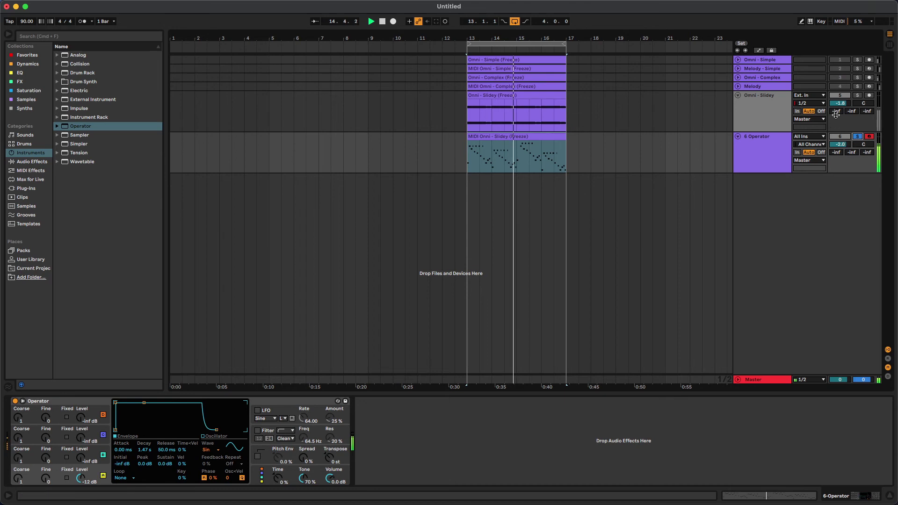
Solo both Slidey tracks together, lower Omni - Slidey to -4.3 dB, and pan it 50L against the Melody conversion at 50R
left_click(858, 96)
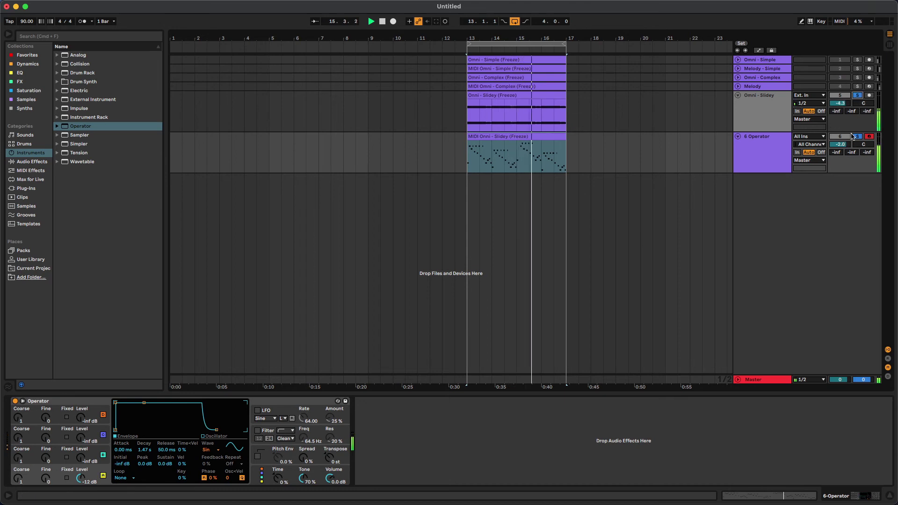
left_click_drag(864, 103, 863, 122)
left_click_drag(864, 154, 865, 133)
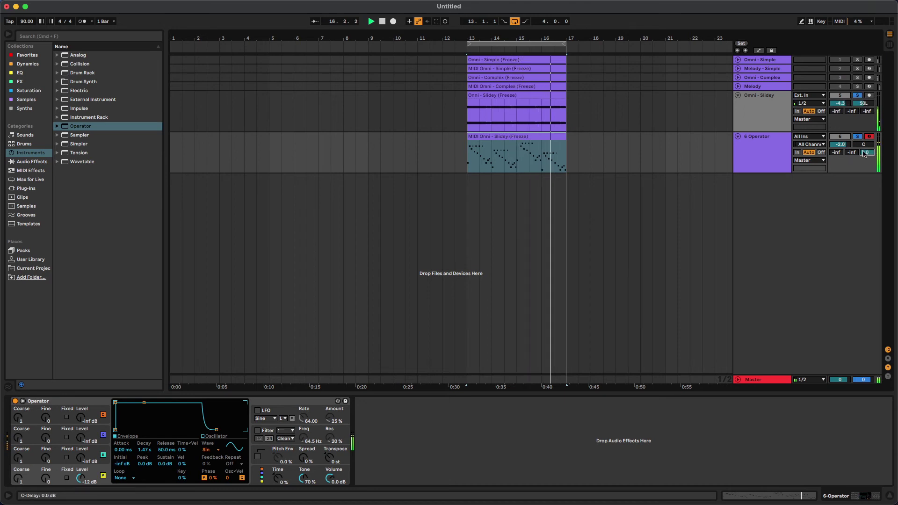
key("Left")
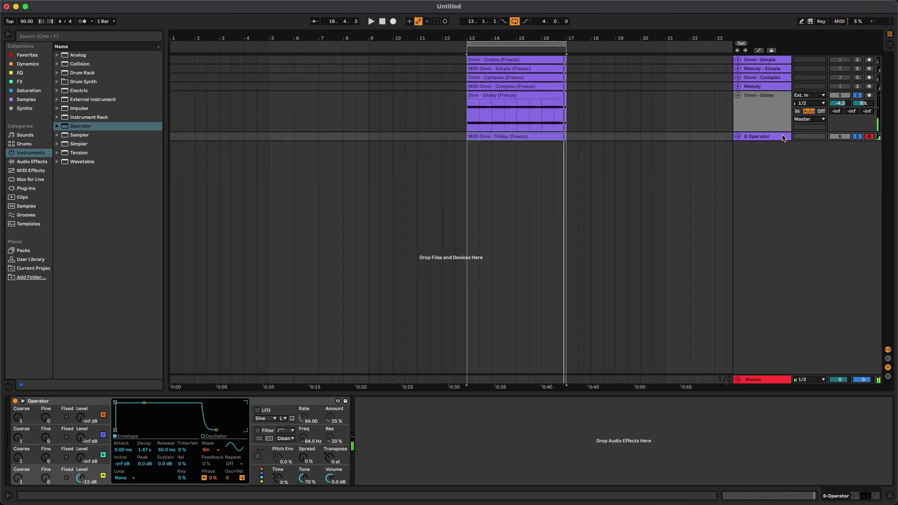
left_click(738, 136)
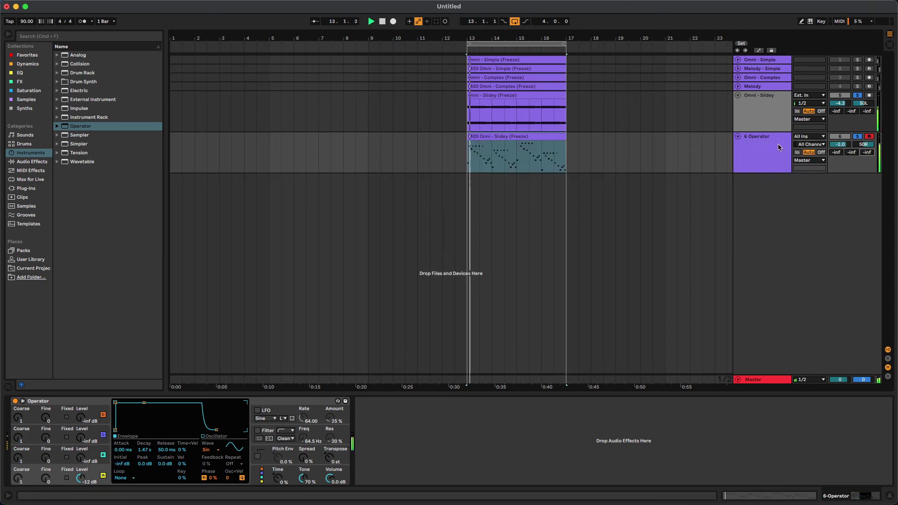
Show the return tracks and delete the Convo Verb, Room Verb and Delay returns
left_click(888, 359)
left_click(777, 355)
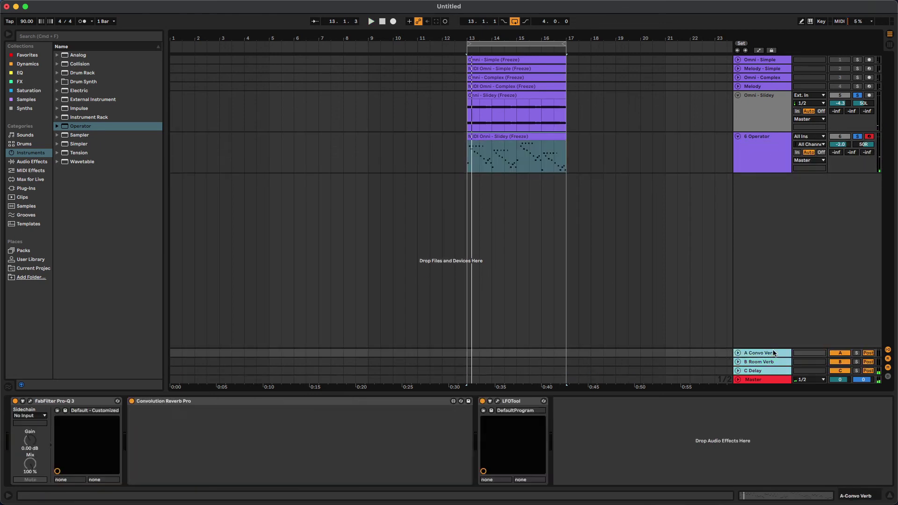
key("super+alt+r")
left_click(762, 123)
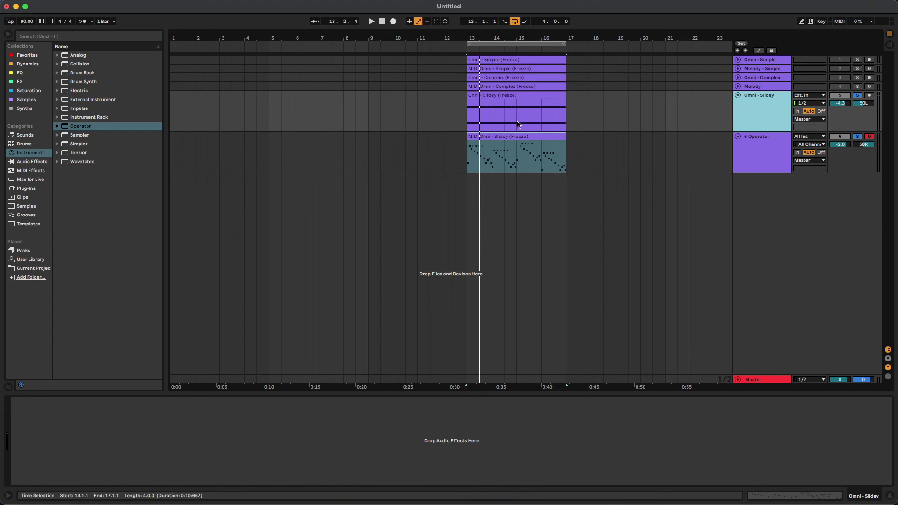
Open the Melody conversion clip's envelopes and restrict the list to adjusted envelopes only
double_click(514, 146)
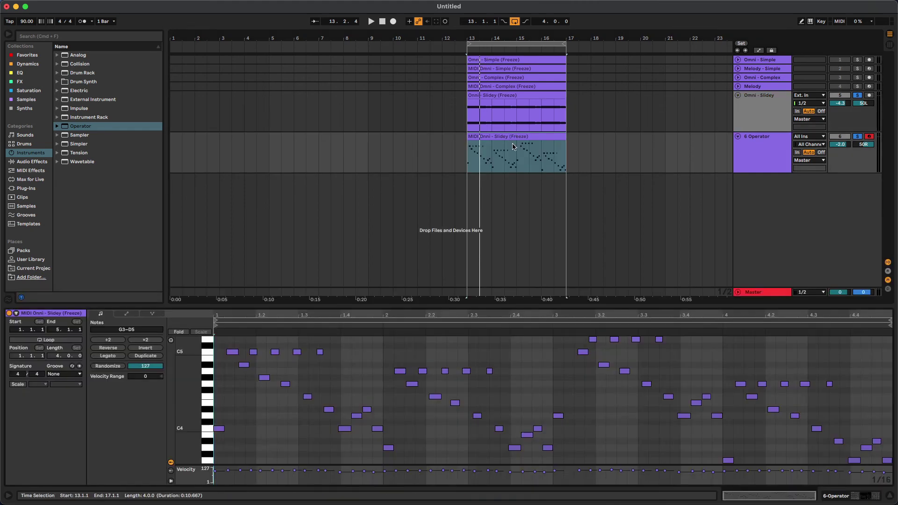
left_click(126, 314)
left_click(123, 331)
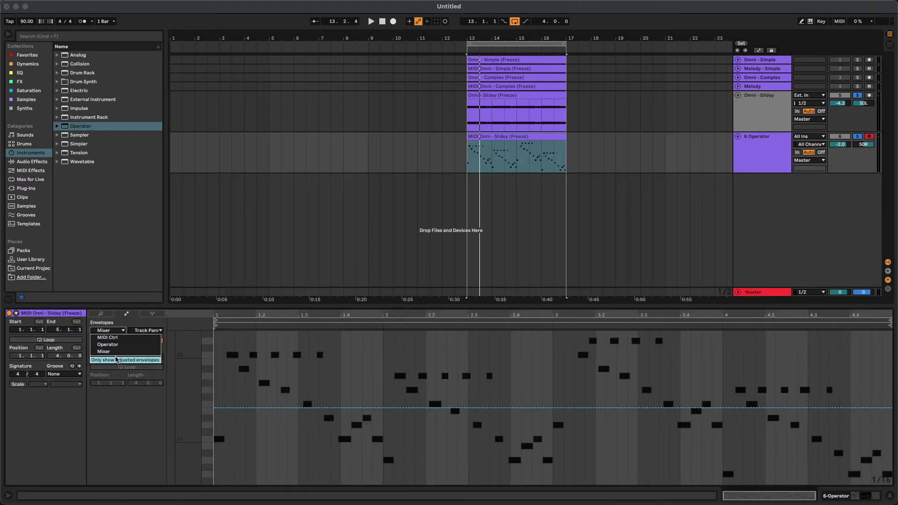
left_click(117, 360)
left_click(148, 331)
left_click(148, 331)
left_click(139, 331)
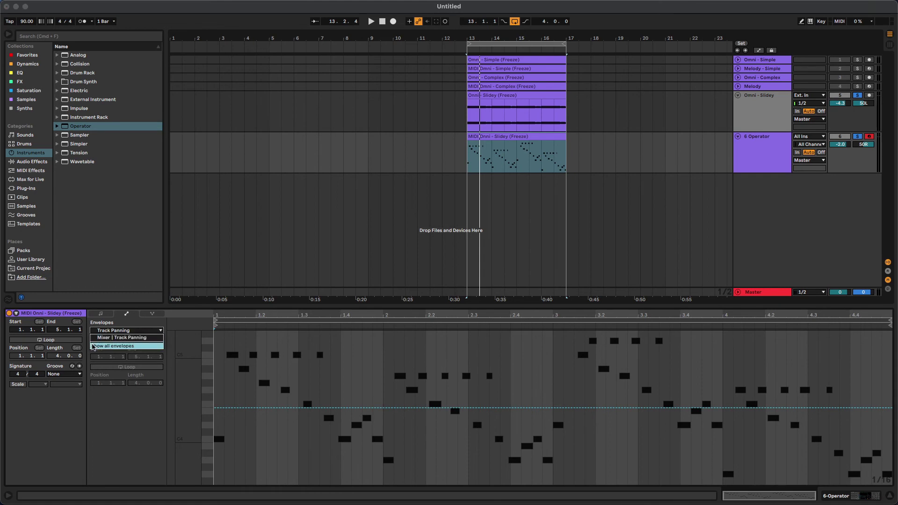
List all of the clip's envelopes again and display its MIDI Ctrl Pitch Bend envelope
left_click(115, 331)
left_click(115, 330)
left_click(112, 346)
left_click(110, 331)
left_click(108, 338)
left_click(140, 331)
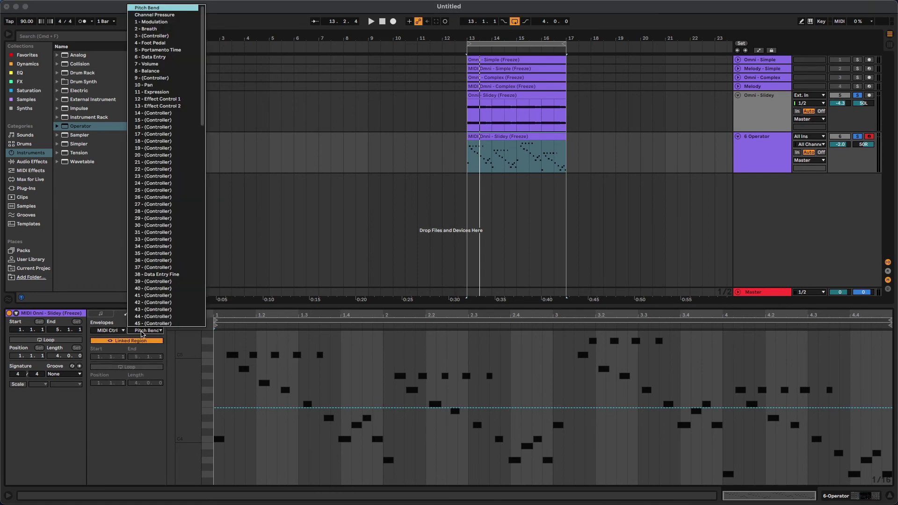
left_click(139, 331)
left_click(139, 332)
left_click(309, 368)
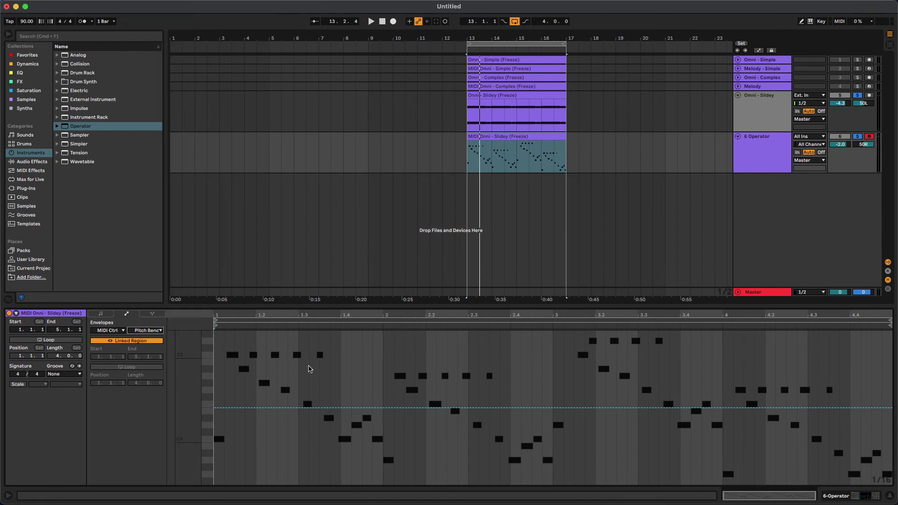
Add an empty MIDI track below the Melody conversion and load Omnisphere on another new track beneath it
left_click(766, 144)
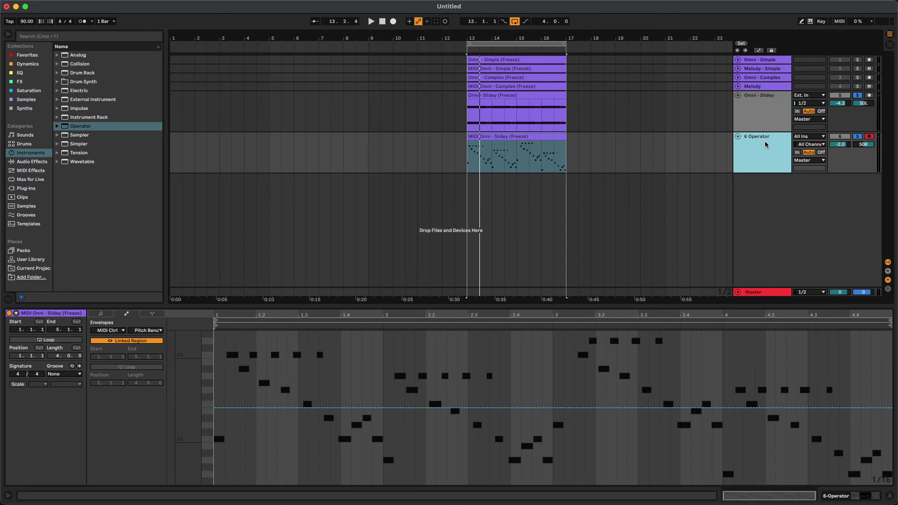
left_click(756, 101)
left_click(754, 149)
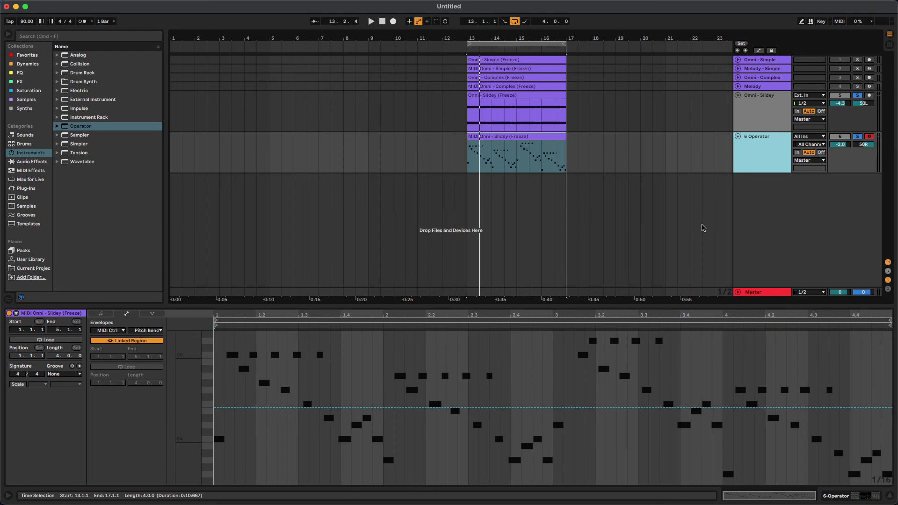
key("super+shift+t")
left_click(24, 108)
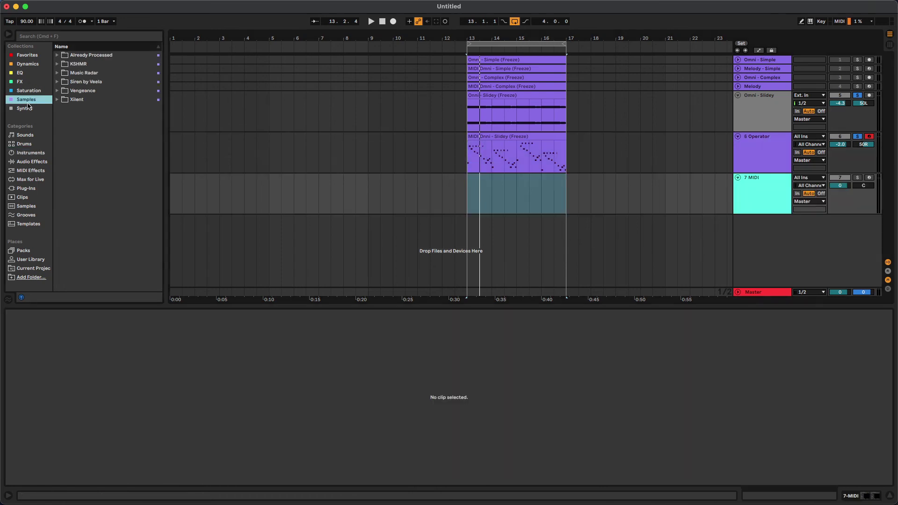
left_click_drag(80, 232, 563, 223)
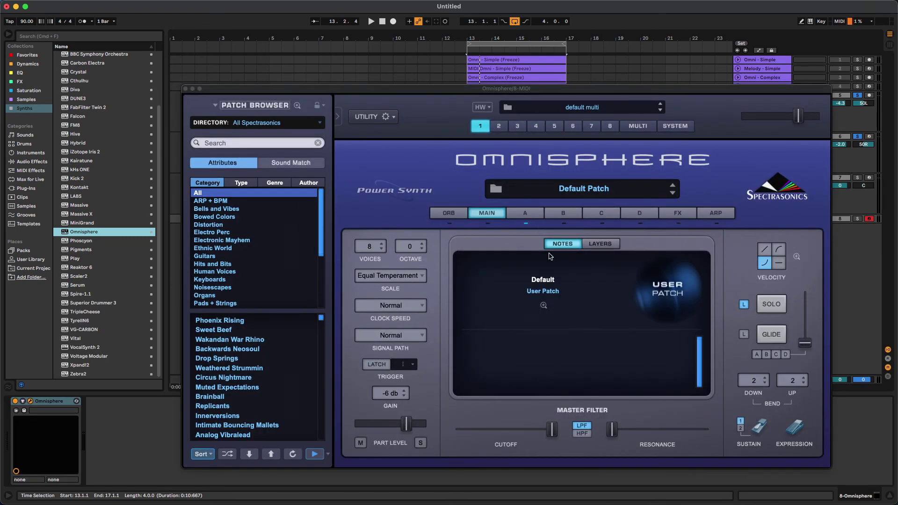
Load the Difussion Noise soundsource from the SFX and Noise category into Omnisphere's layer A and close the plug-in window
left_click(525, 213)
left_click(567, 260)
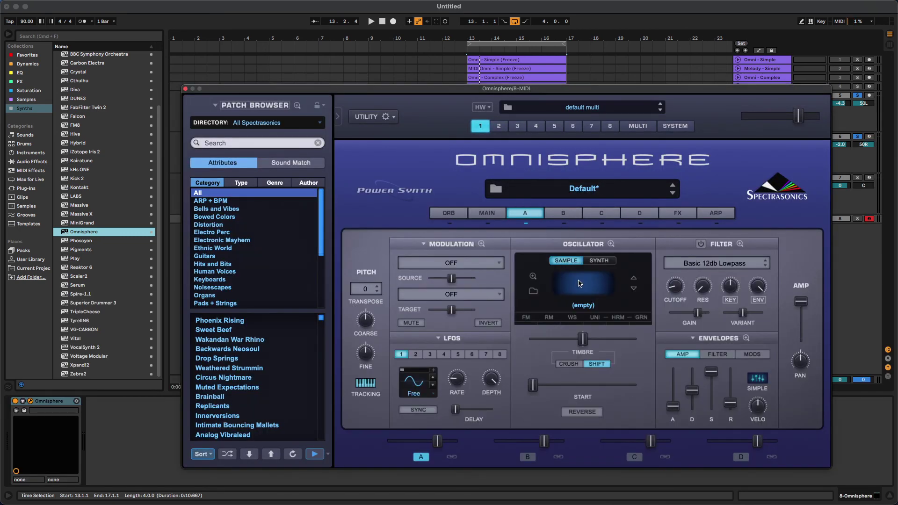
left_click(582, 284)
left_click(233, 251)
left_click(227, 257)
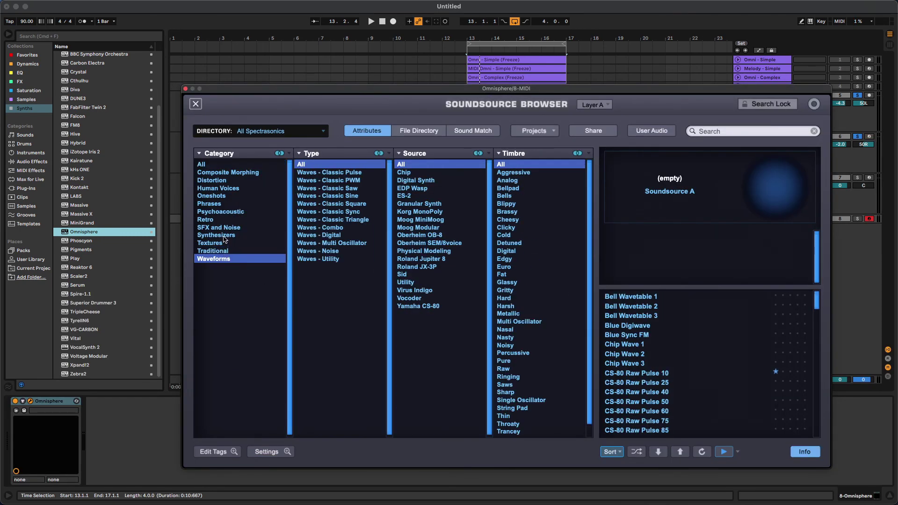
left_click(224, 236)
left_click(229, 228)
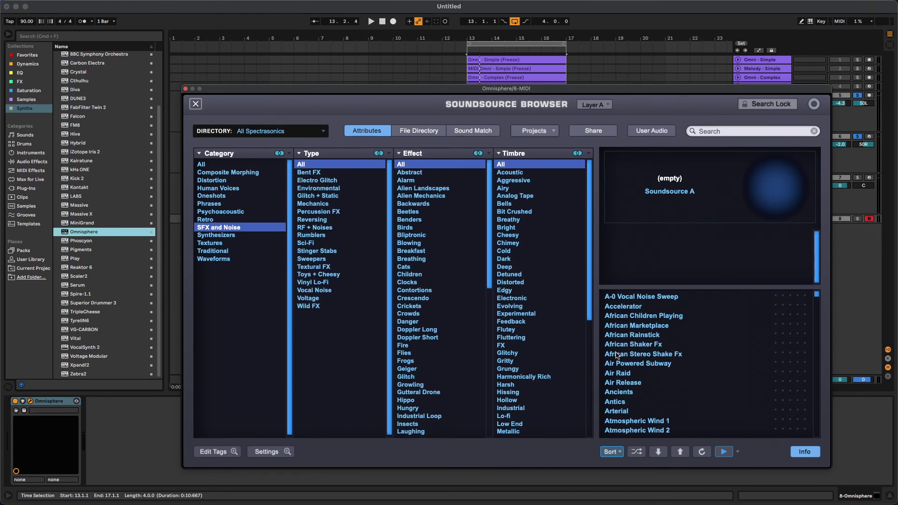
scroll(785, 308, "down", 3)
left_click_drag(817, 296, 808, 334)
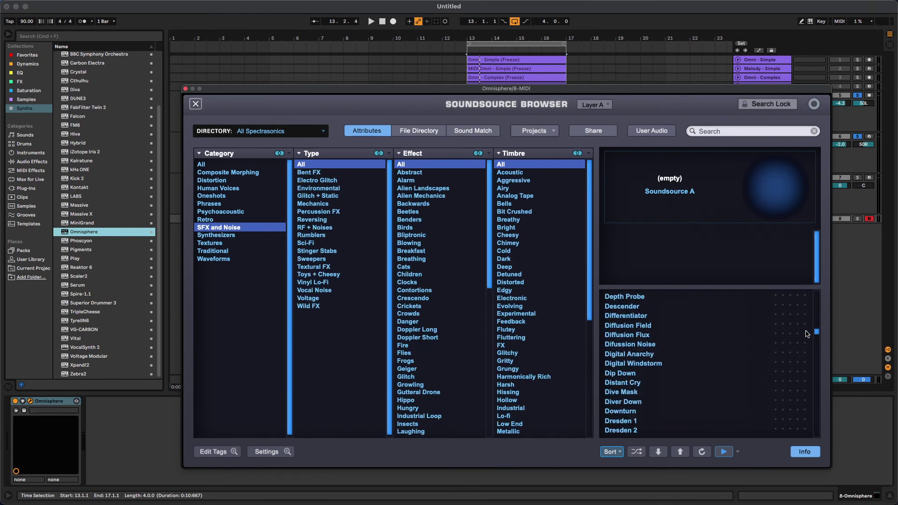
left_click(704, 345)
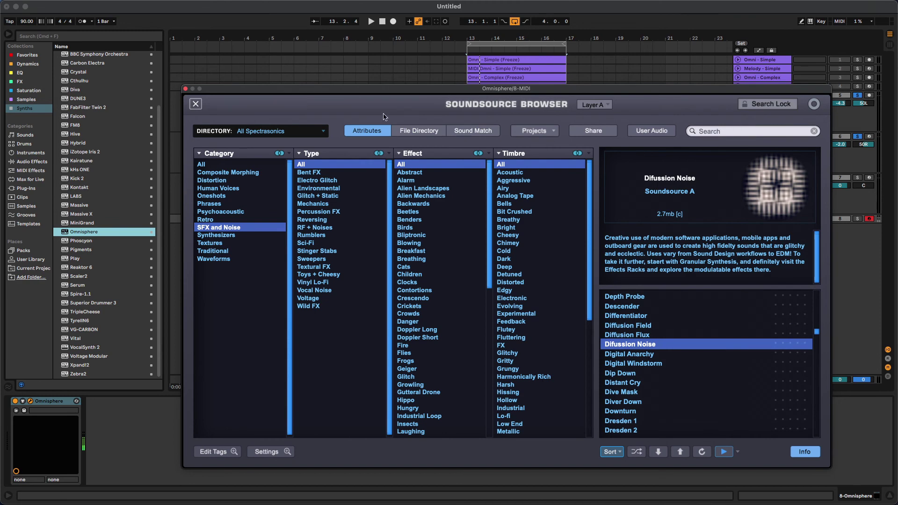
left_click(185, 89)
Create a four-bar MIDI clip at bar 13 on the empty MIDI track, with one-bar notes C4 and A3 in its first two bars
left_click_drag(468, 193, 548, 196)
key("super+shift+m")
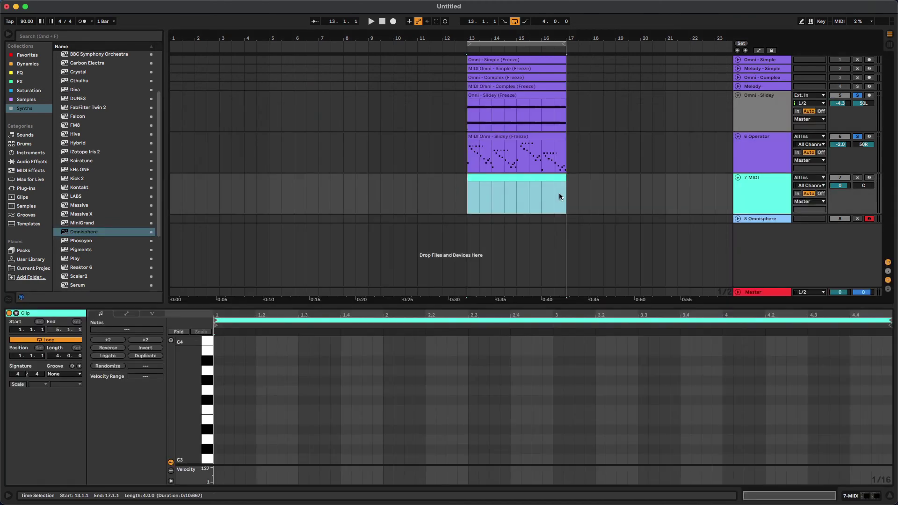
left_click_drag(221, 341, 382, 341)
key("super+d")
key("Down")
key("Down")
key("Down")
Add a one-bar D4 note in the clip's third bar and a one-bar F#3 note in its fourth
key("super+d")
key("Up")
key("Up")
key("Up")
key("Up")
key("Up")
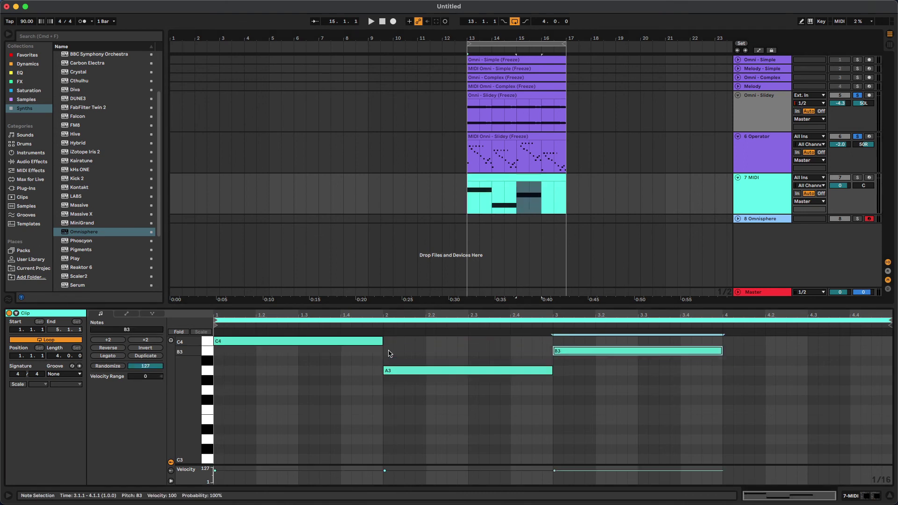
key("super+d")
key("Down")
key("Down")
key("Down")
key("Down")
key("Down")
key("Down")
key("Down")
key("Down")
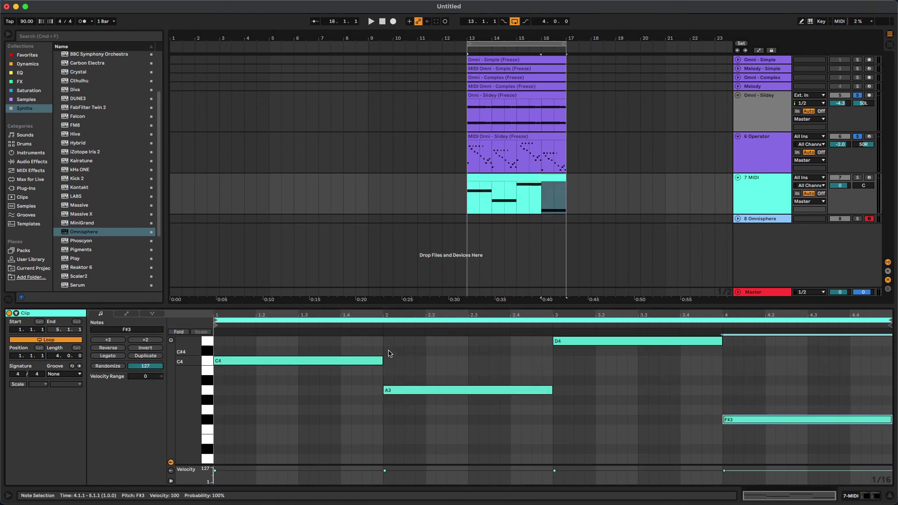
Play the loop, toggle the solo on the new MIDI track, and select its four-note clip
key("space")
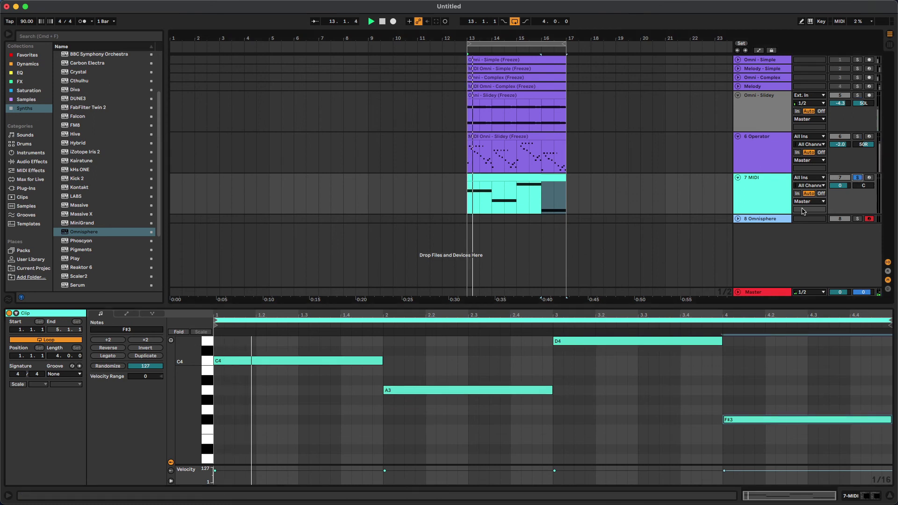
left_click(857, 178)
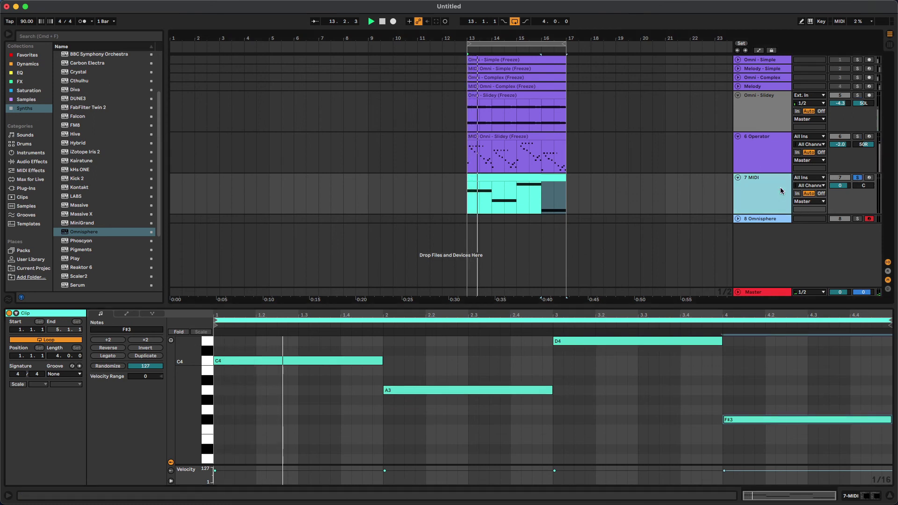
left_click(542, 178)
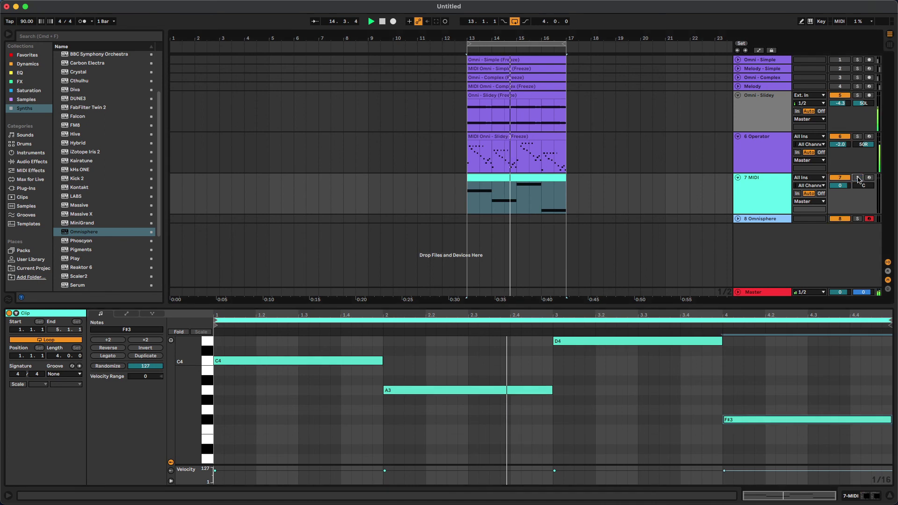
Stop playback, unfold the Omnisphere track, and move the four-note clip from the MIDI track onto it at bar 13
left_click(762, 177)
left_click(744, 195)
key("space")
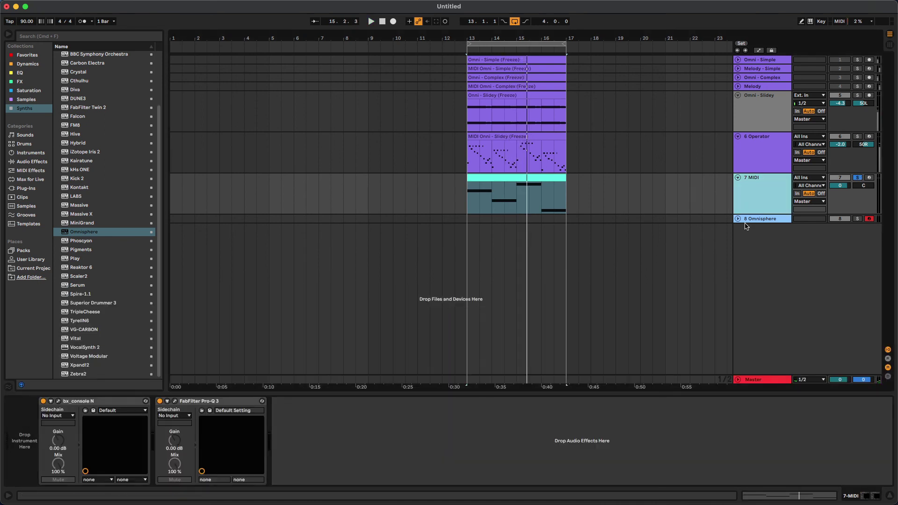
left_click(745, 220)
left_click(738, 219)
left_click(738, 196)
left_click_drag(483, 185, 492, 226)
Solo the Omnisphere track and briefly audition the moved clip
left_click(758, 229)
key("space")
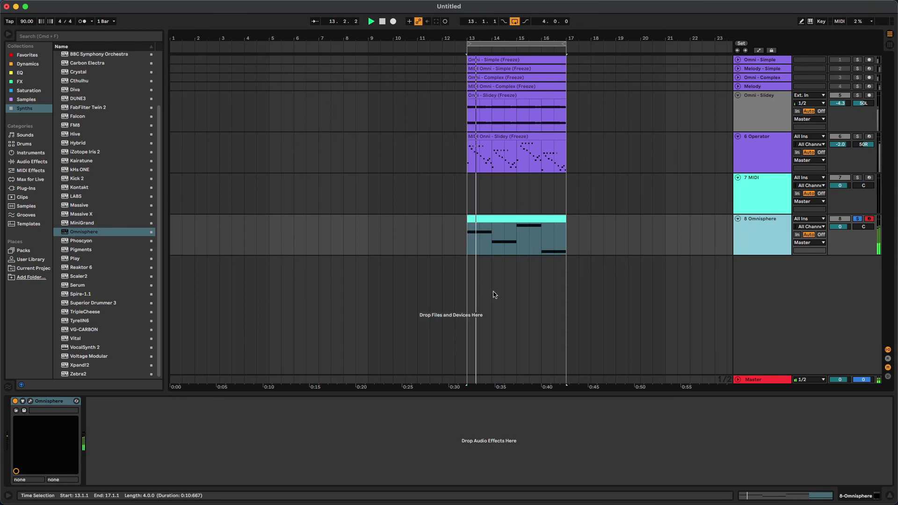
key("space")
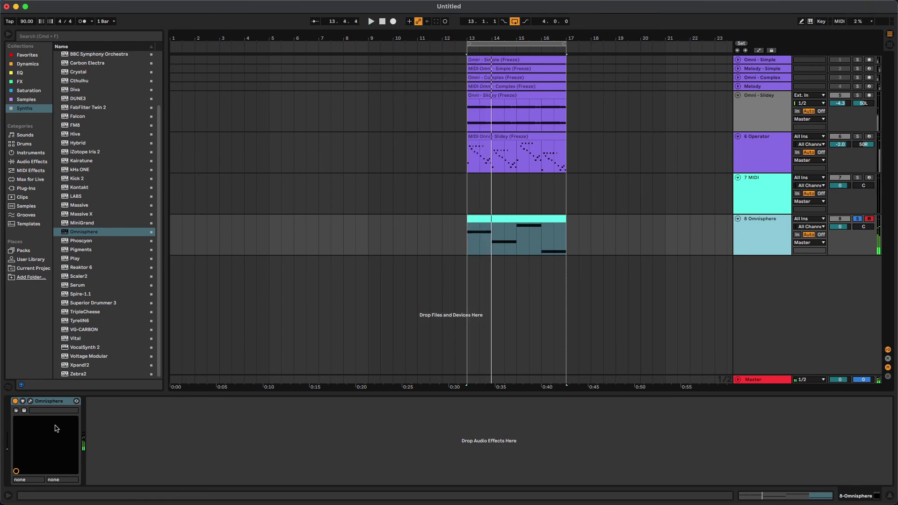
Switch on Omnisphere's arpeggiator and load the ARP - Divided Blips preset from the 02. Arps category
left_click(30, 401)
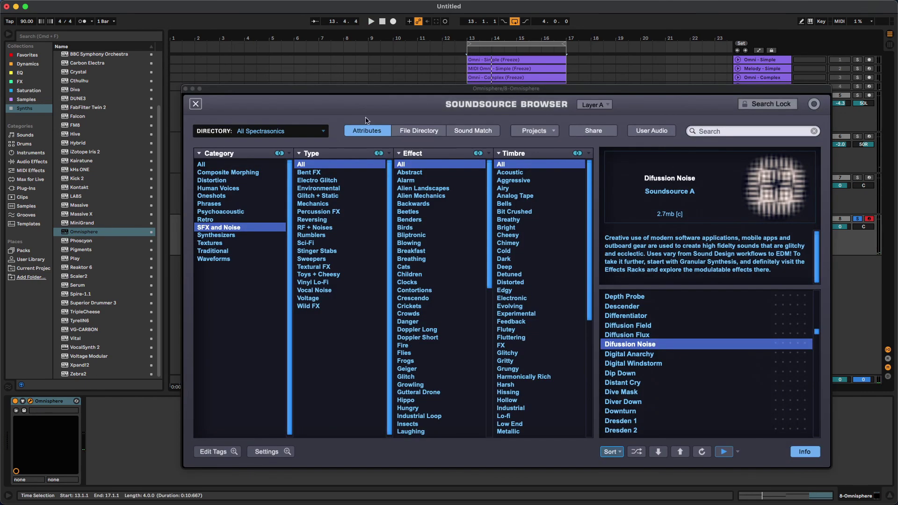
left_click(196, 103)
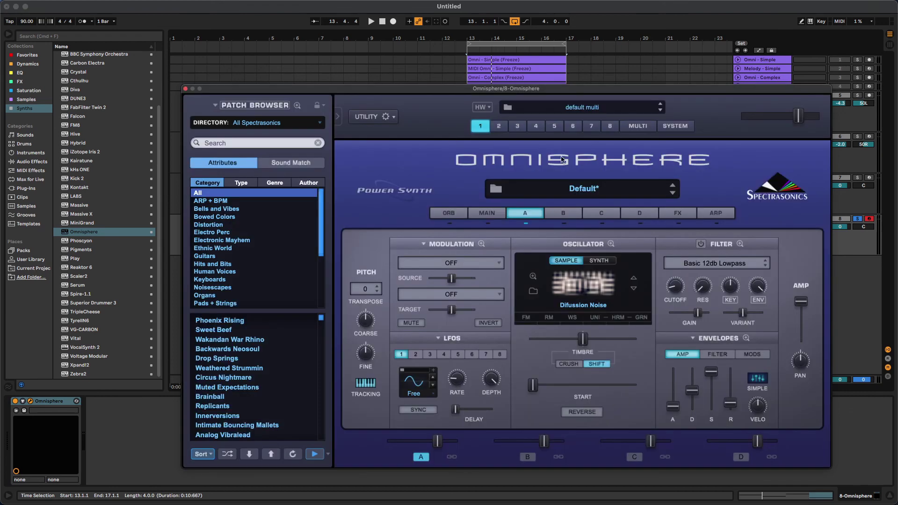
left_click(708, 213)
left_click(717, 223)
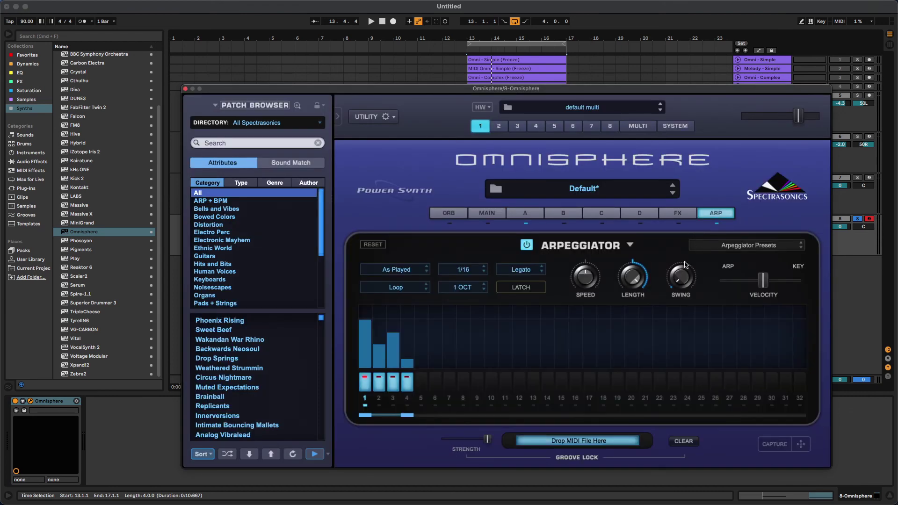
left_click(749, 246)
mouse_move(749, 303)
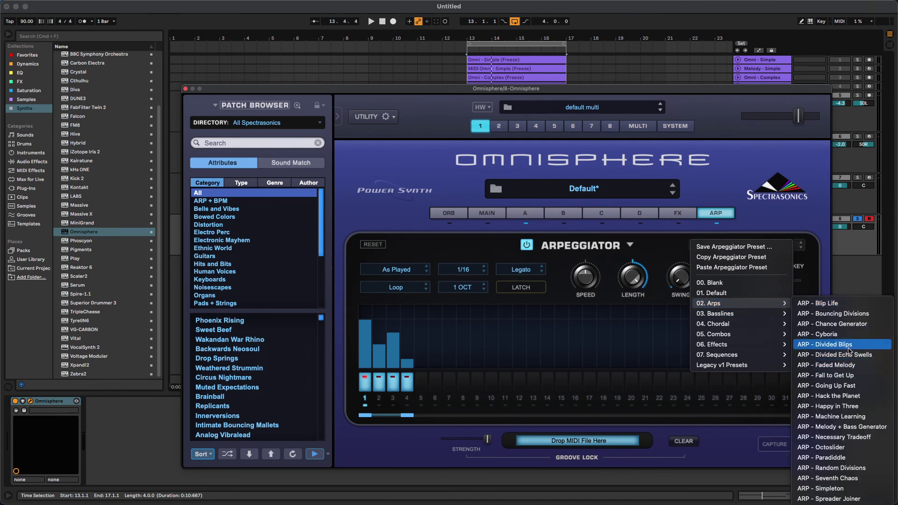
left_click(849, 347)
Audition the arpeggiated loop with the plug-in window closed, trying a different Omnisphere track volume before restoring the default
key("space")
left_click(186, 88)
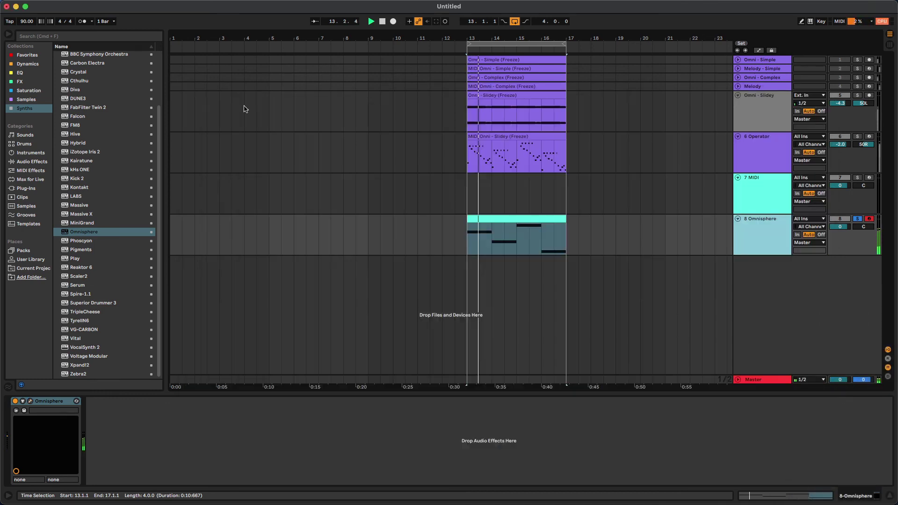
left_click_drag(840, 227, 840, 217)
double_click(840, 227)
key("space")
Freeze the Omnisphere track and flatten it to audio
right_click(539, 221)
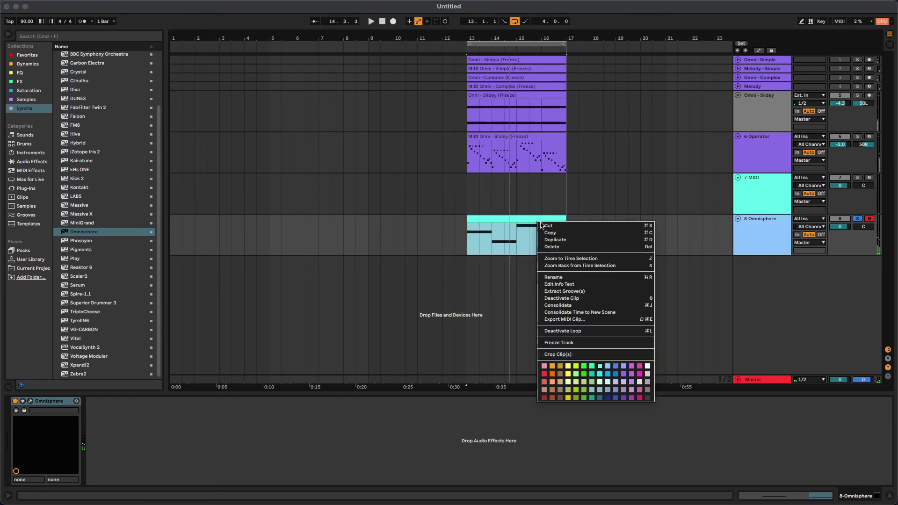
left_click(546, 233)
right_click(772, 225)
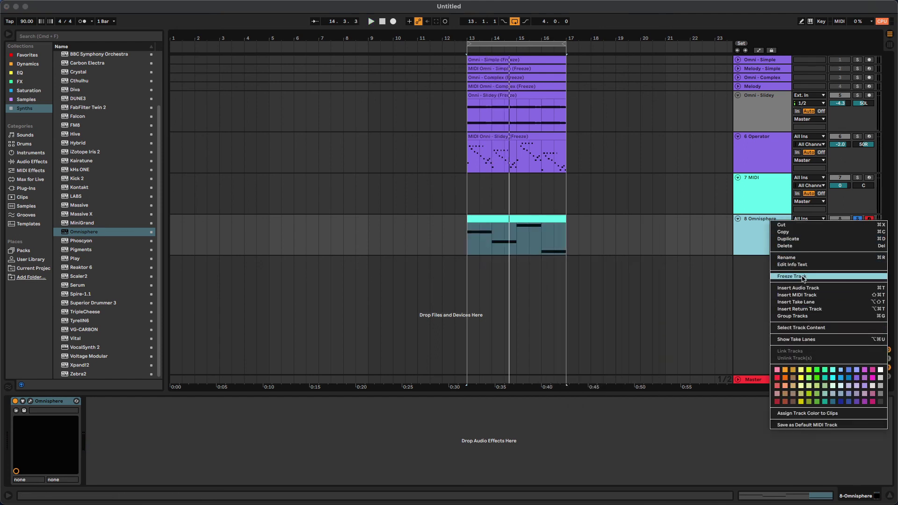
left_click(787, 327)
right_click(754, 219)
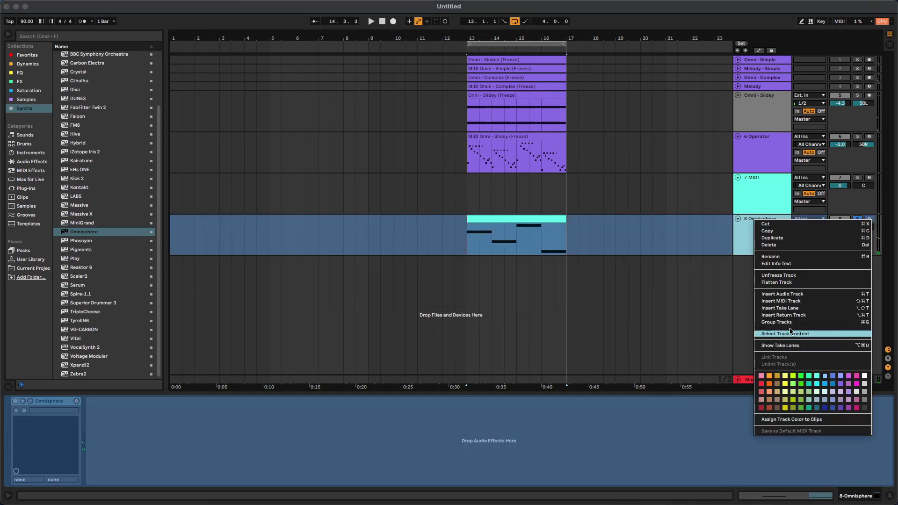
left_click(788, 284)
right_click(775, 244)
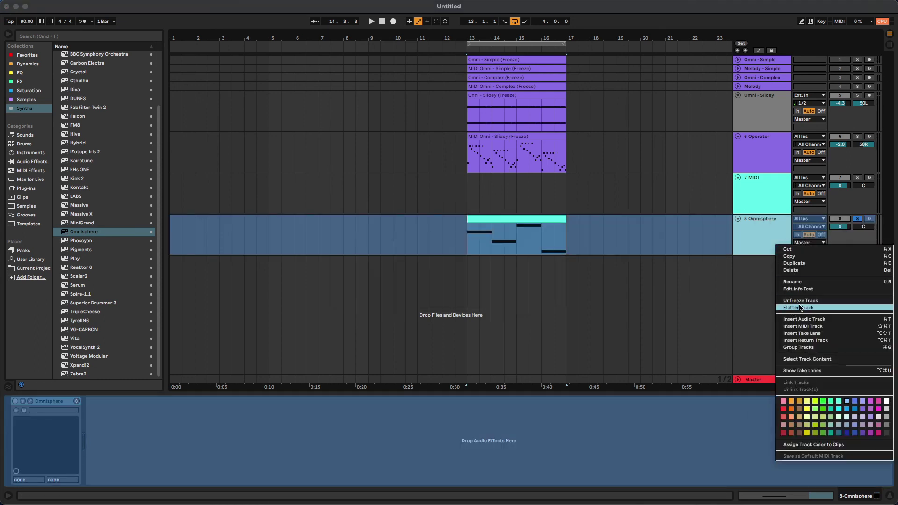
left_click(801, 305)
Set the flattened Omnisphere audio clip's gain to 12.3 dB and play it back
double_click(527, 218)
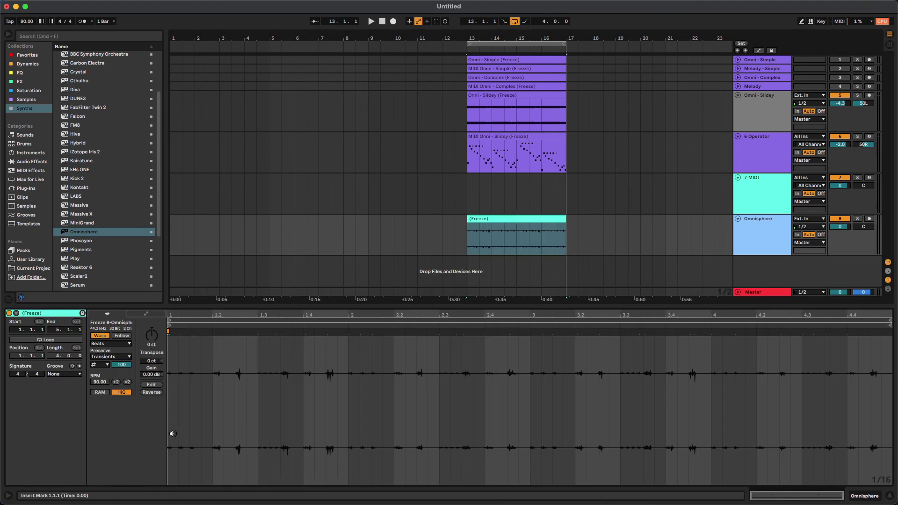
mouse_move(150, 374)
left_mouse_down()
mouse_move(151, 365)
mouse_move(155, 377)
left_mouse_up()
key("space")
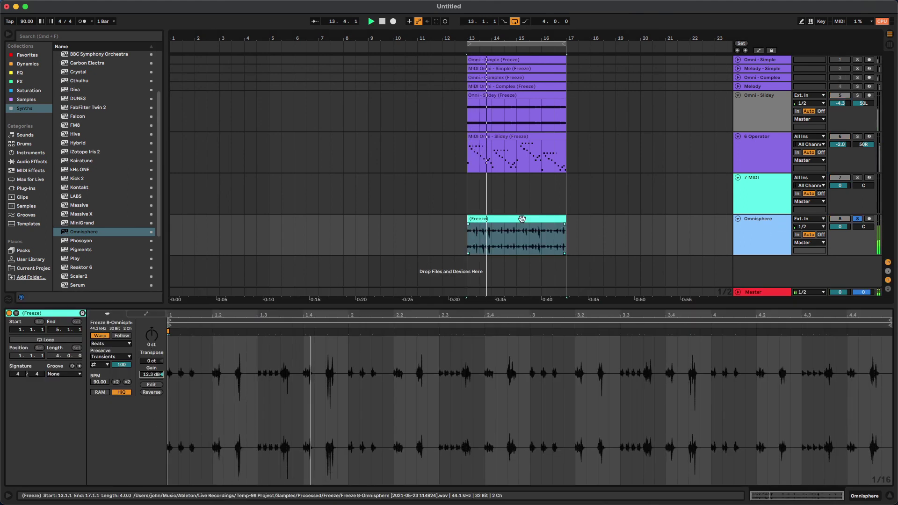
Convert the flattened audio clip's harmony to a new MIDI track and its melody to another new MIDI track
right_click(496, 219)
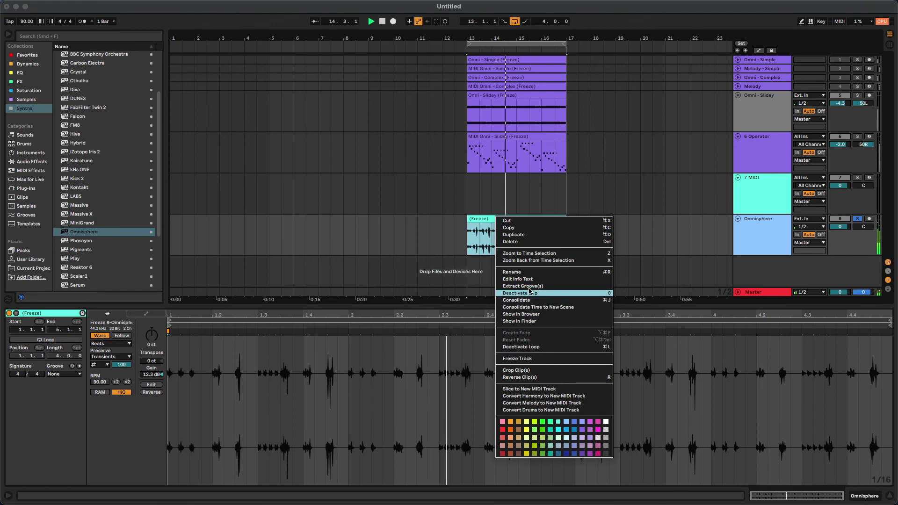
left_click(538, 396)
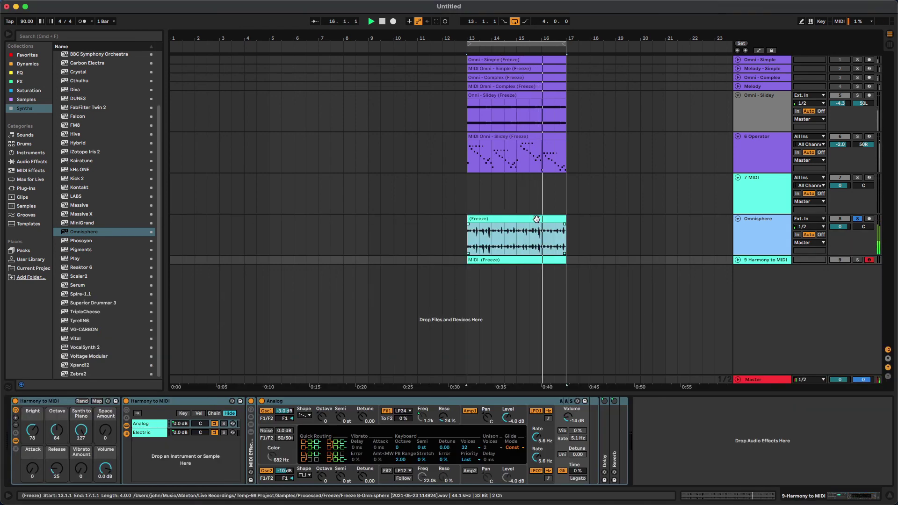
right_click(538, 224)
left_click(580, 407)
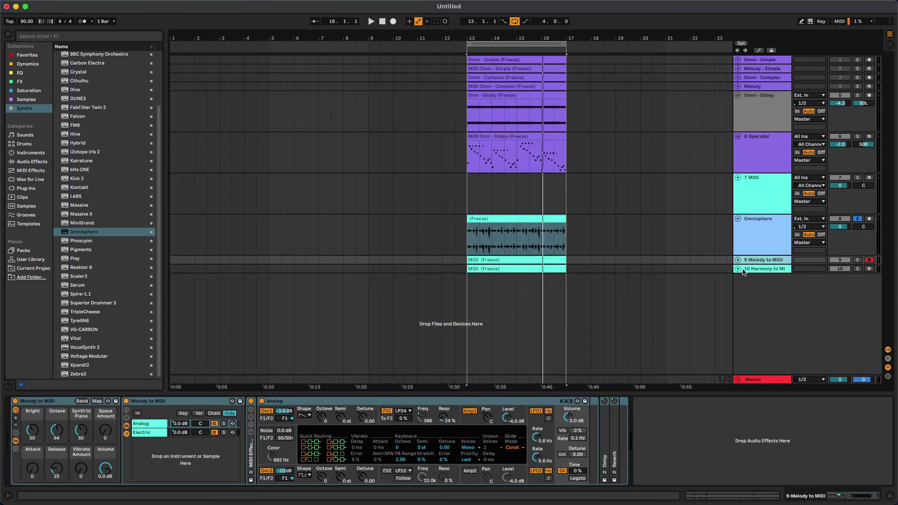
Unfold the Melody to MIDI and Harmony to MIDI tracks and examine their clips for converted notes across the pitch range
left_click(738, 269)
left_click(738, 260)
double_click(514, 260)
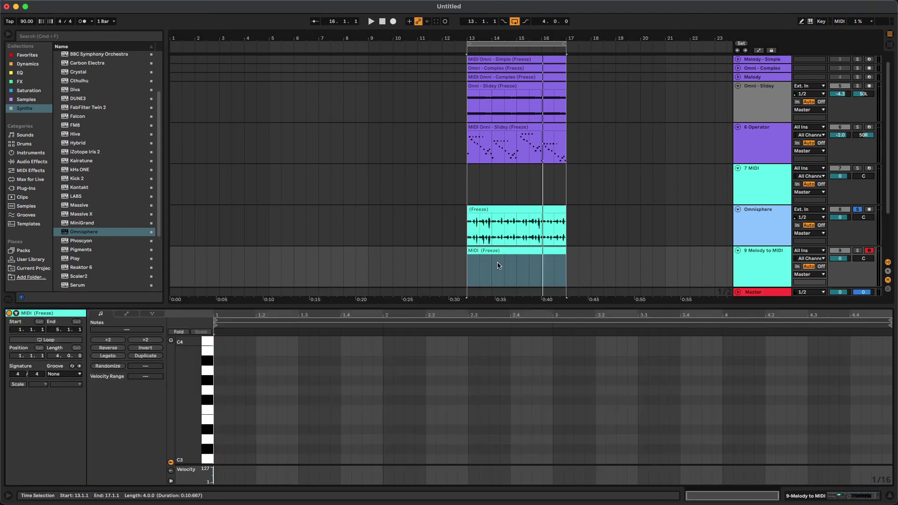
scroll(495, 361, "up", 3)
scroll(584, 251, "down", 3)
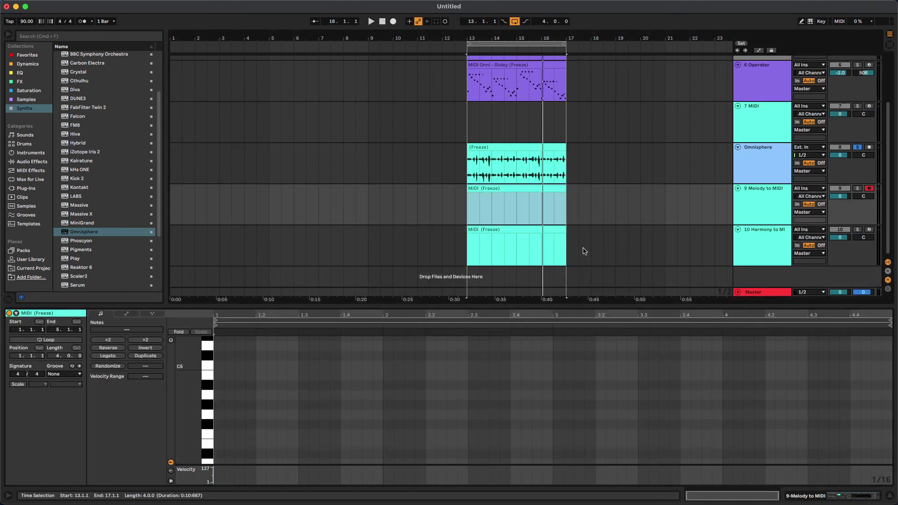
left_click(536, 233)
left_click(473, 407)
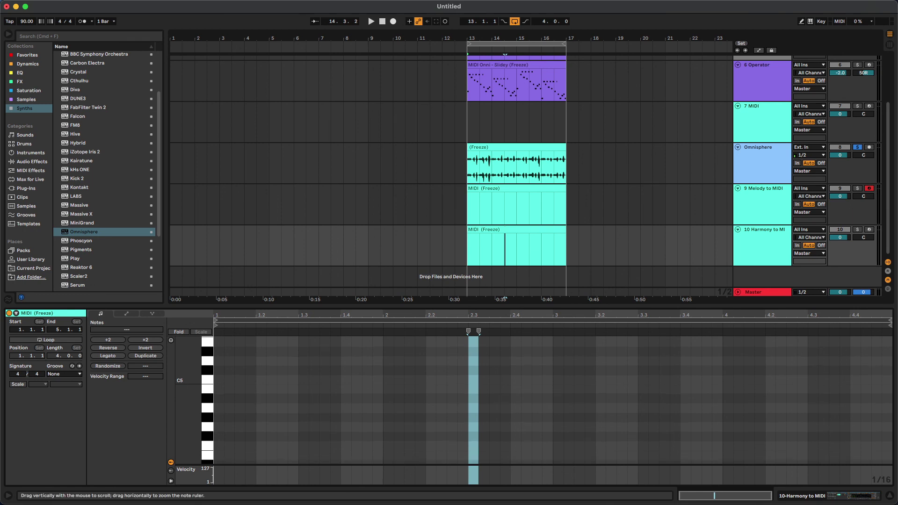
left_click_drag(181, 386, 145, 386)
left_click(522, 194)
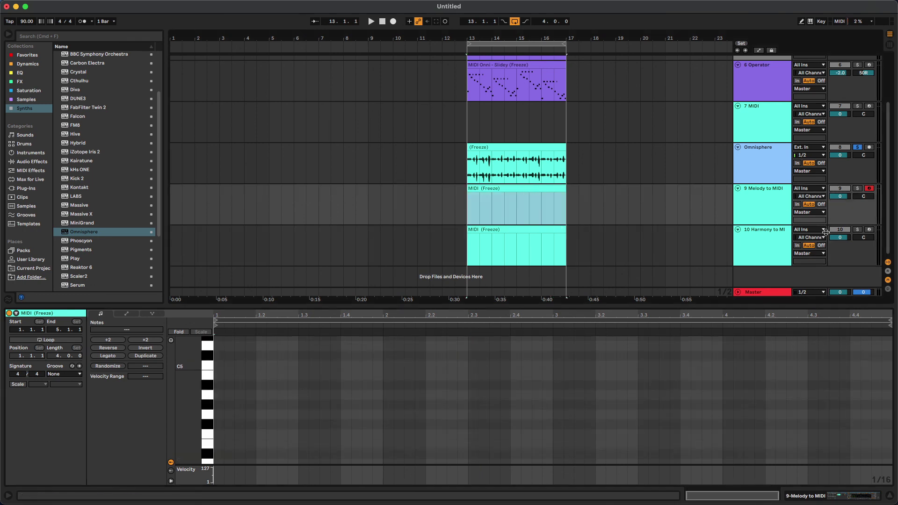
Delete the Melody to MIDI and Harmony to MIDI tracks and reselect the flattened Omnisphere clip
left_click(760, 205)
left_click(766, 246, "shift")
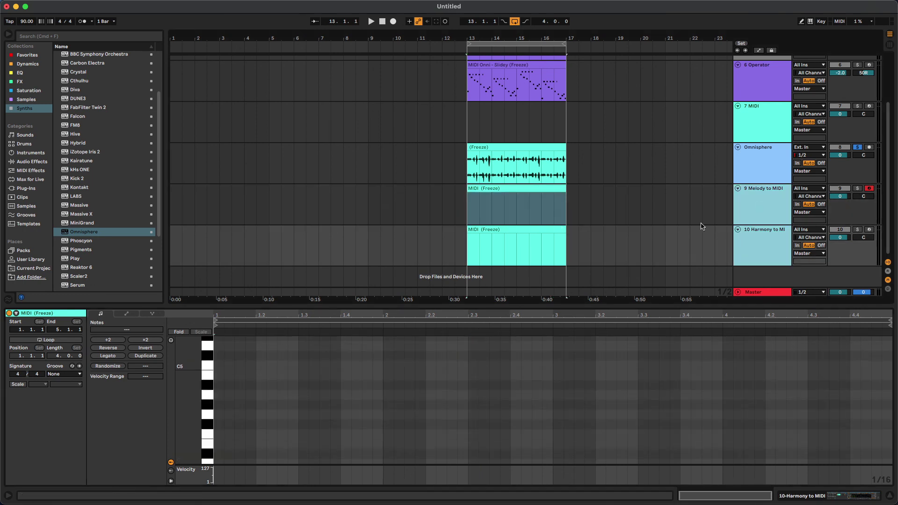
key("Delete")
left_click(513, 231)
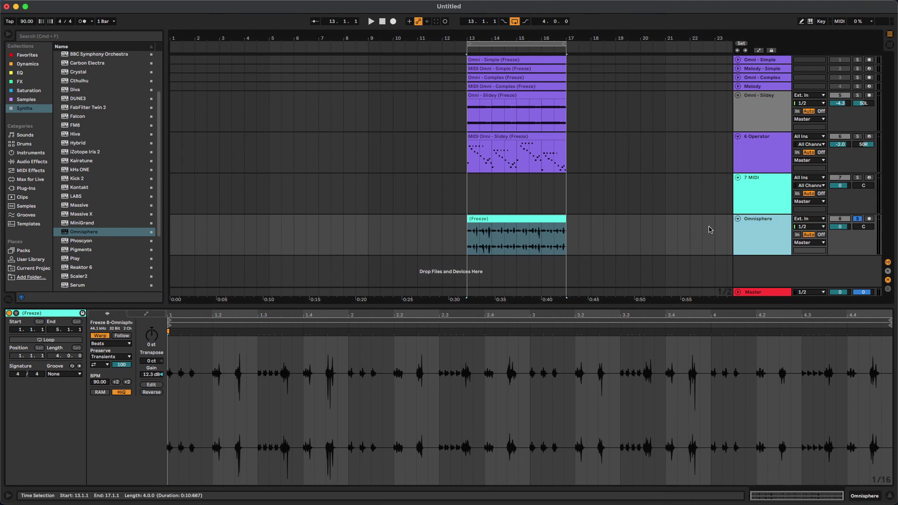
Delete the empty MIDI track and the flattened Omnisphere track together, and select the Omni - Slidey track
left_click(769, 205)
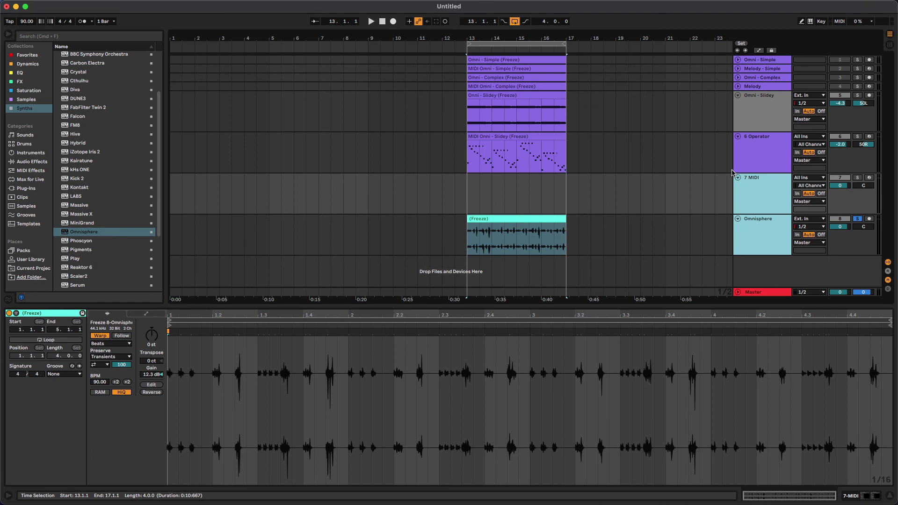
key("Delete")
left_click(768, 112)
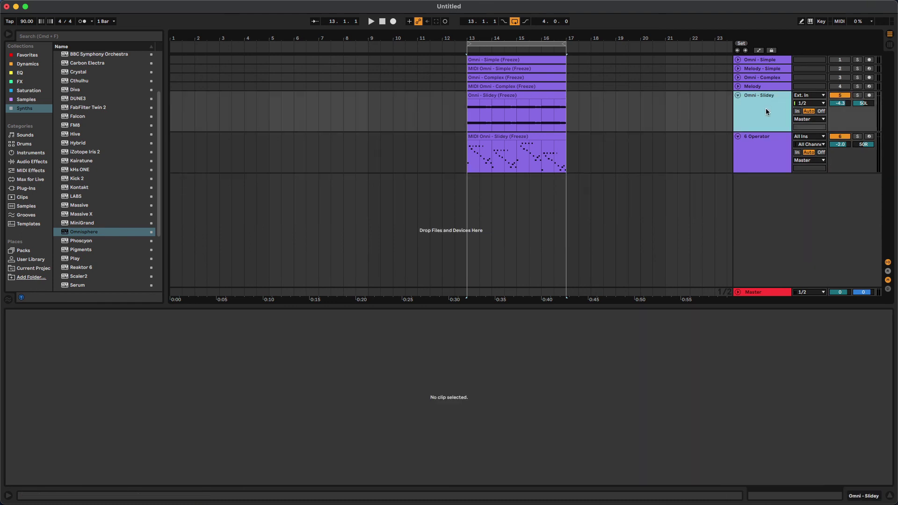